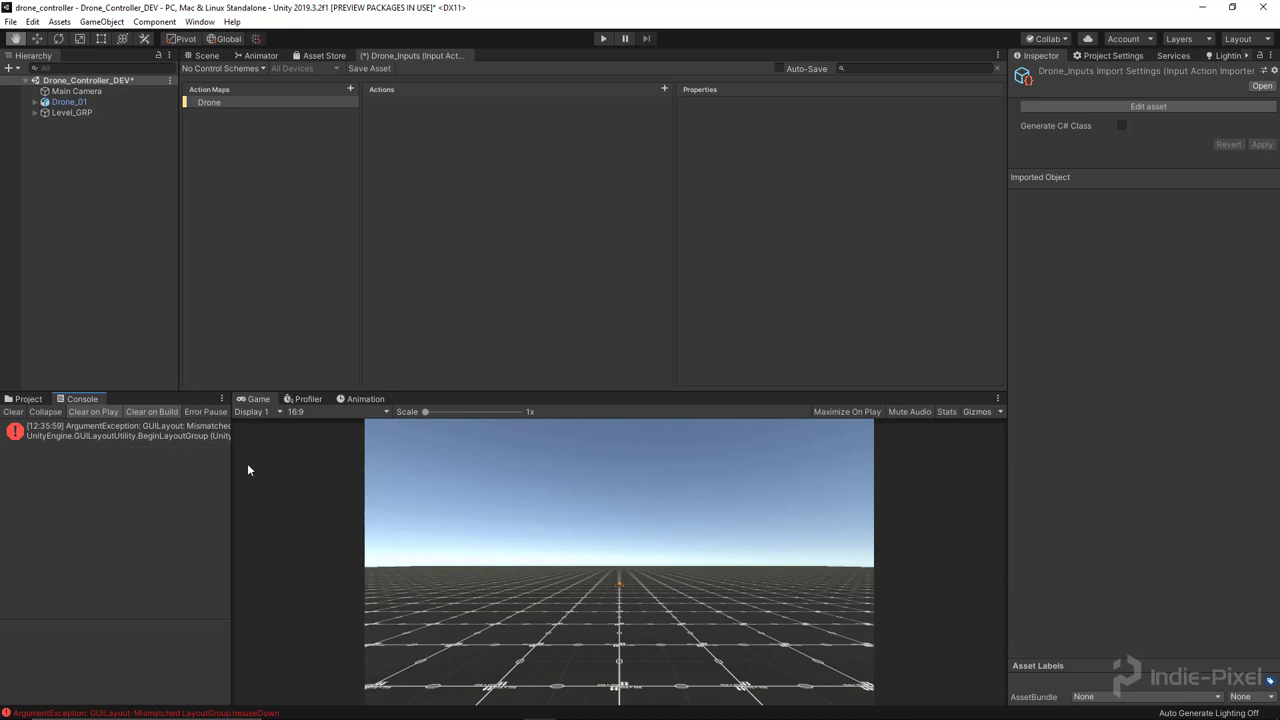
Clear the console and add an action named Cyclic to the Drone action map
{"action": "left_click", "coordinate": [14, 412]}
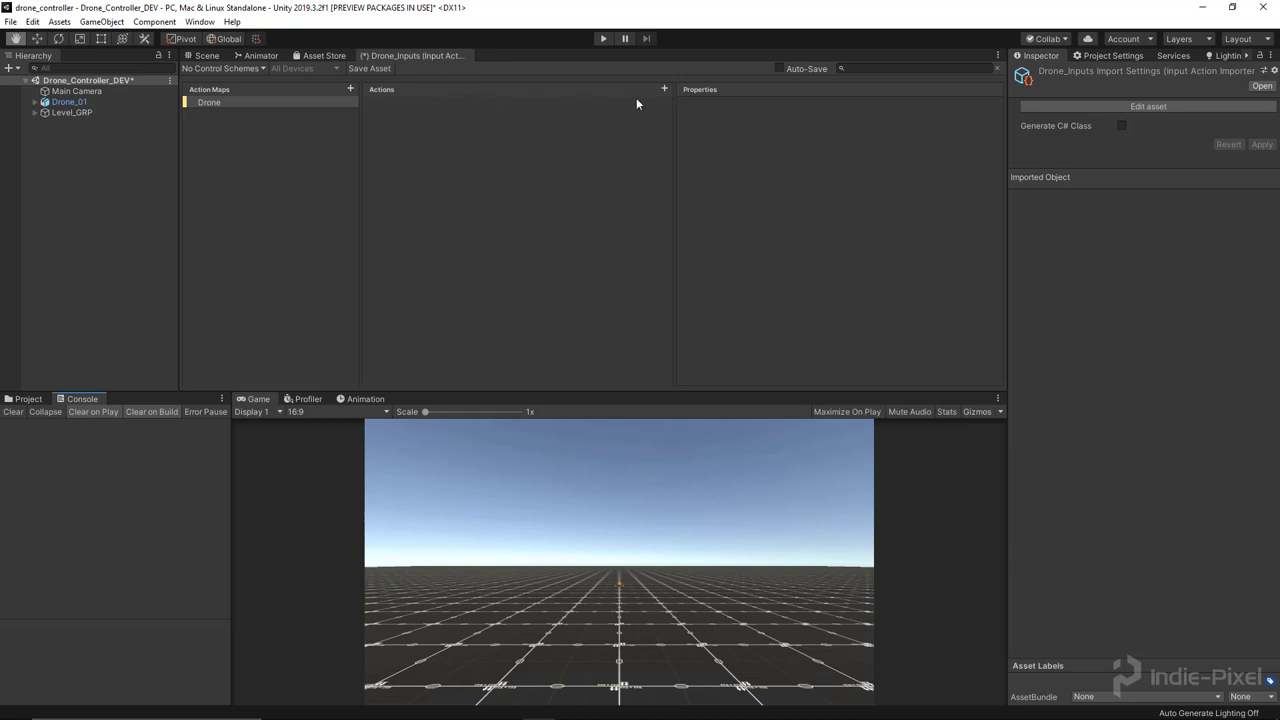
{"action": "left_click", "coordinate": [663, 88]}
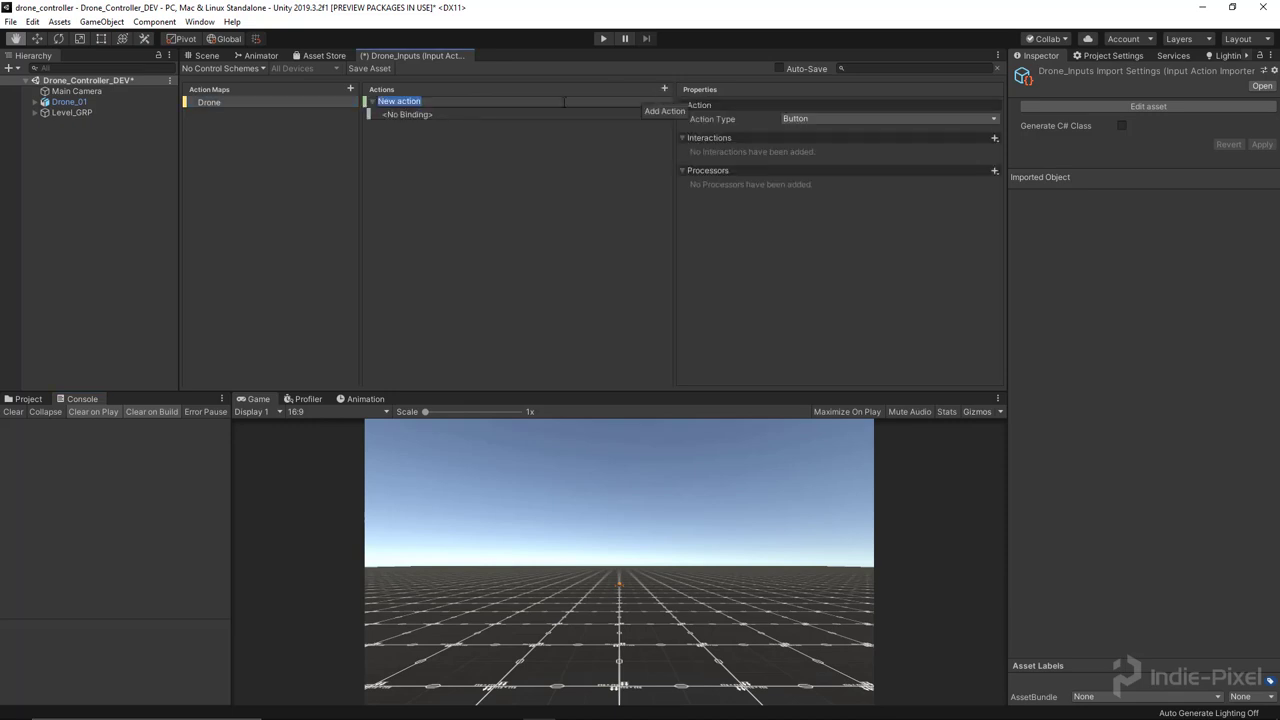
{"action": "type", "text": "Cyclic"}
{"action": "key", "text": "Return"}
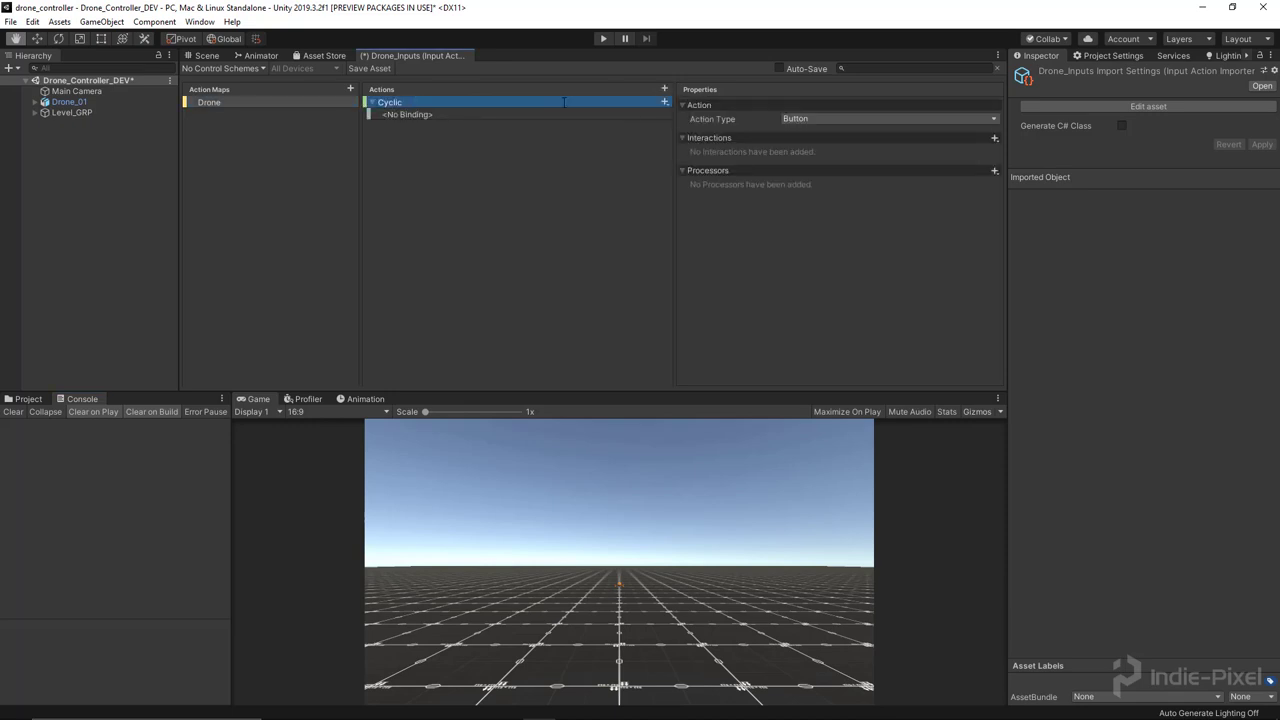
Delete the empty binding under the Cyclic action
{"action": "left_click", "coordinate": [543, 116]}
{"action": "right_click", "coordinate": [542, 117]}
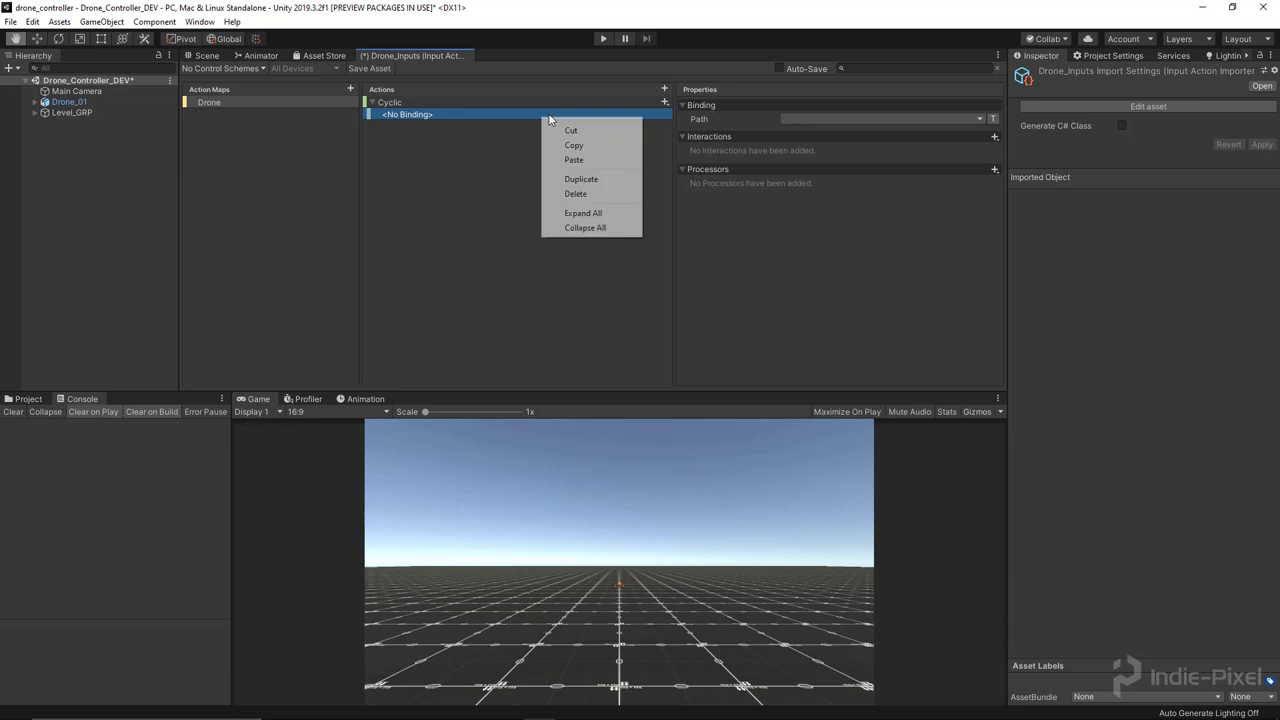
{"action": "left_click", "coordinate": [598, 196]}
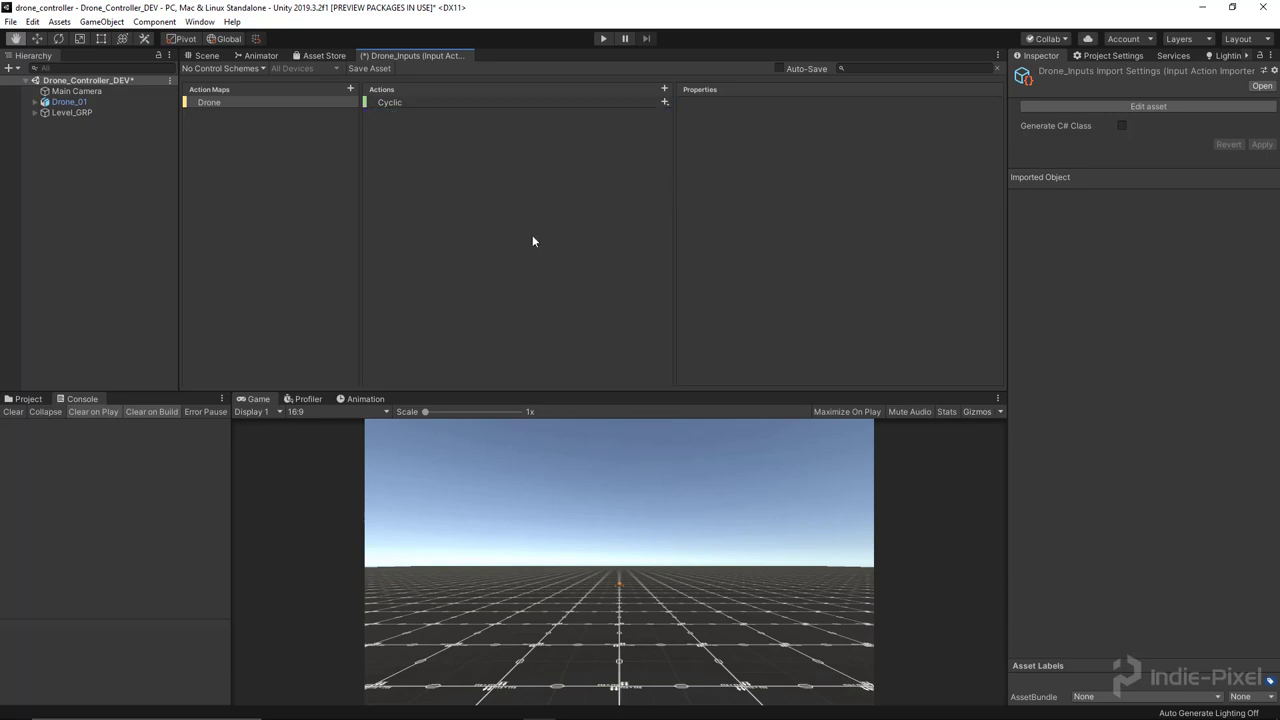
Switch to the Scene view, select Drone_01 and frame it to inspect the drone model
{"action": "left_click", "coordinate": [214, 57]}
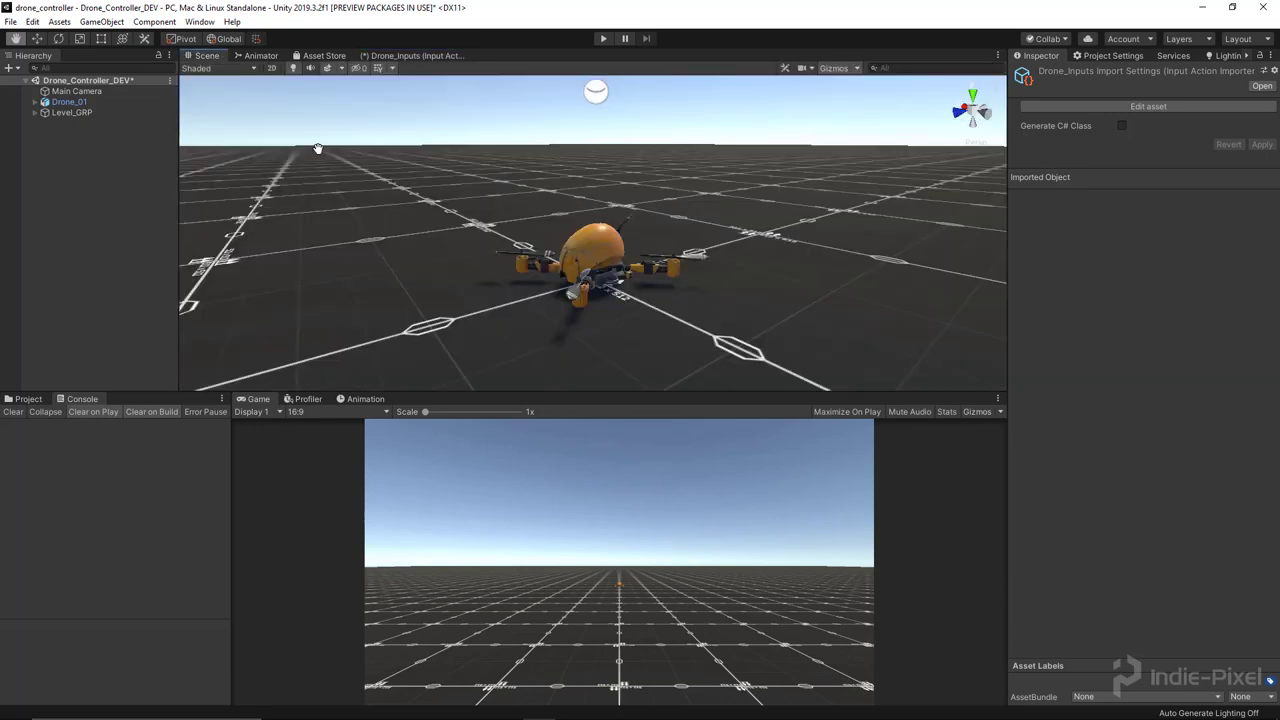
{"action": "key", "text": "w"}
{"action": "left_click", "coordinate": [591, 245]}
{"action": "left_click_drag", "start_coordinate": [704, 285], "coordinate": [400, 280], "text": "alt"}
{"action": "key", "text": "f"}
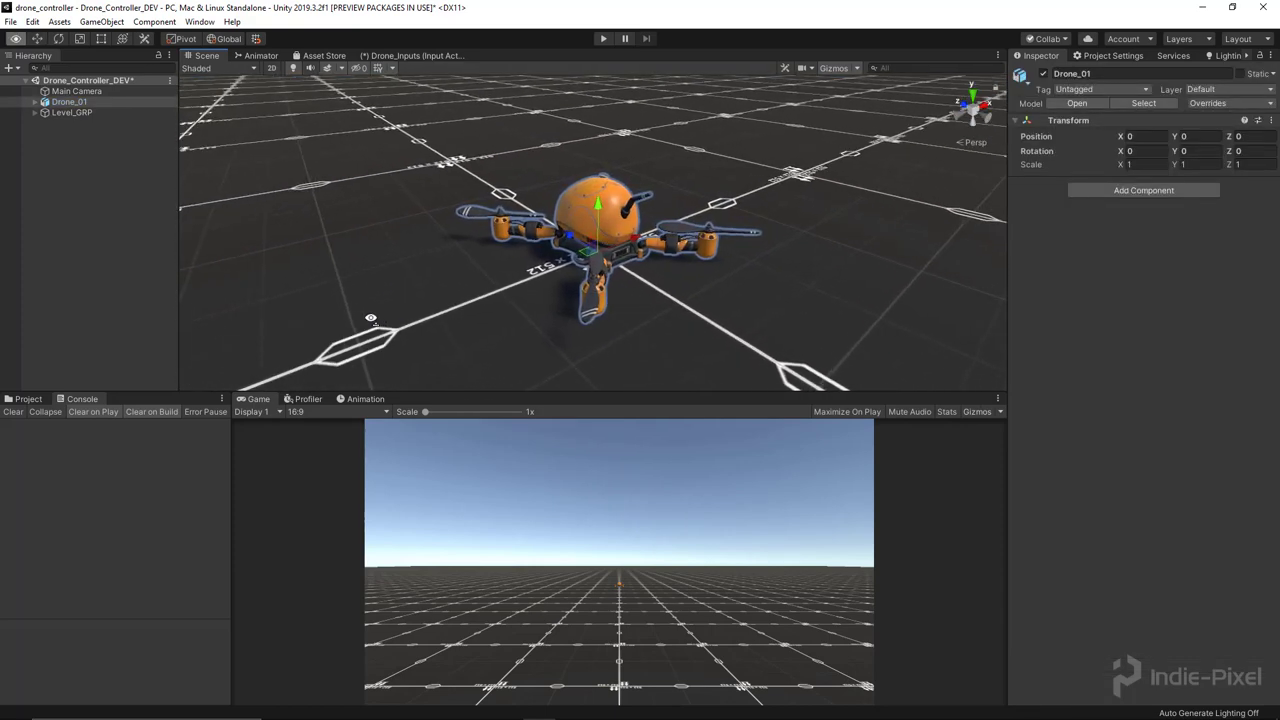
Try tilting Drone_01 with the Rotate tool, and undo the rotation
{"action": "key", "text": "e"}
{"action": "left_click_drag", "start_coordinate": [700, 294], "coordinate": [876, 268], "text": "alt"}
{"action": "left_click_drag", "start_coordinate": [560, 262], "coordinate": [606, 248]}
{"action": "key", "text": "ctrl+z"}
{"action": "key", "text": "ctrl+z"}
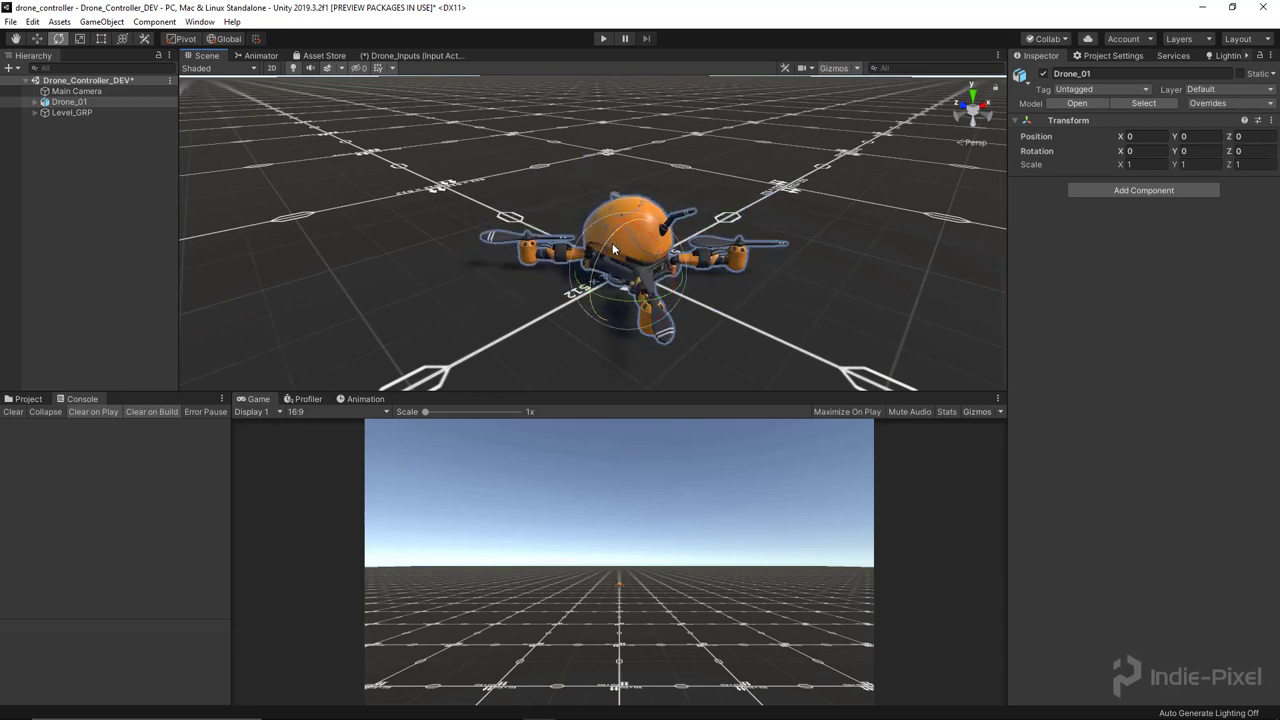
Set the Cyclic action's Action Type to Pass Through and its Control Type to Vector 2 in Drone_Inputs
{"action": "left_click", "coordinate": [388, 56]}
{"action": "left_click", "coordinate": [485, 103]}
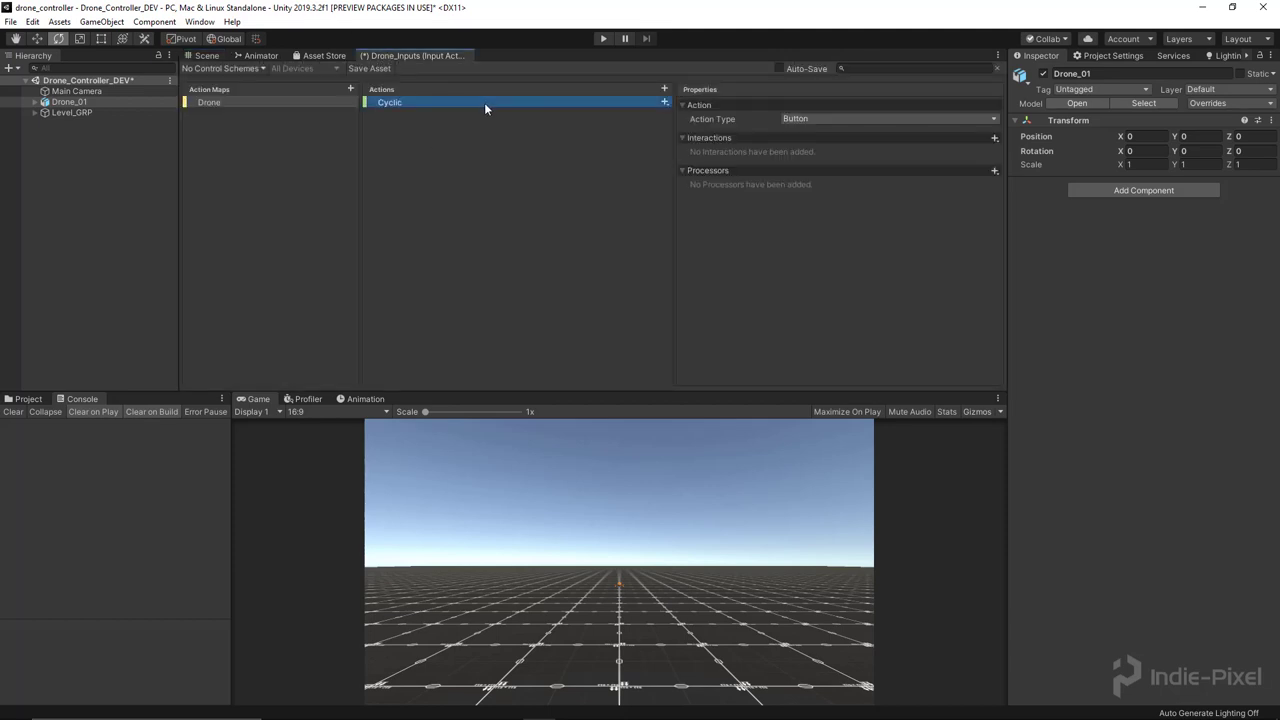
{"action": "left_click", "coordinate": [801, 119]}
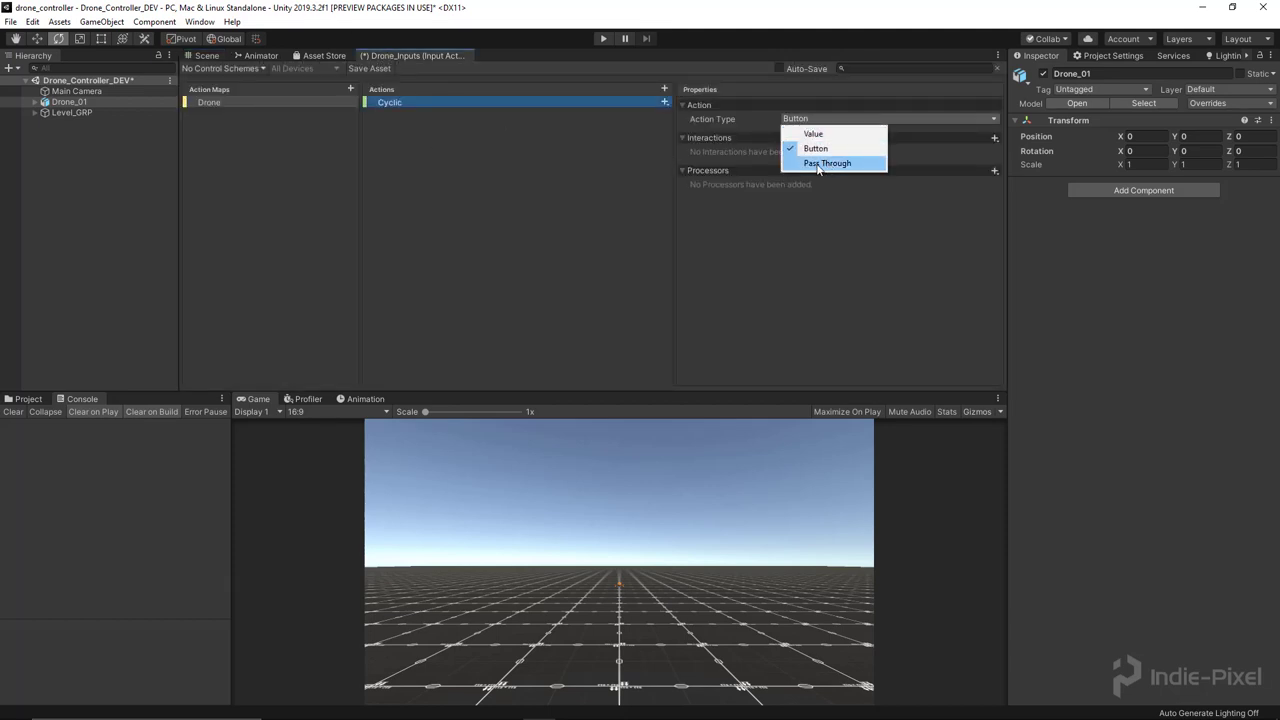
{"action": "left_click", "coordinate": [818, 165]}
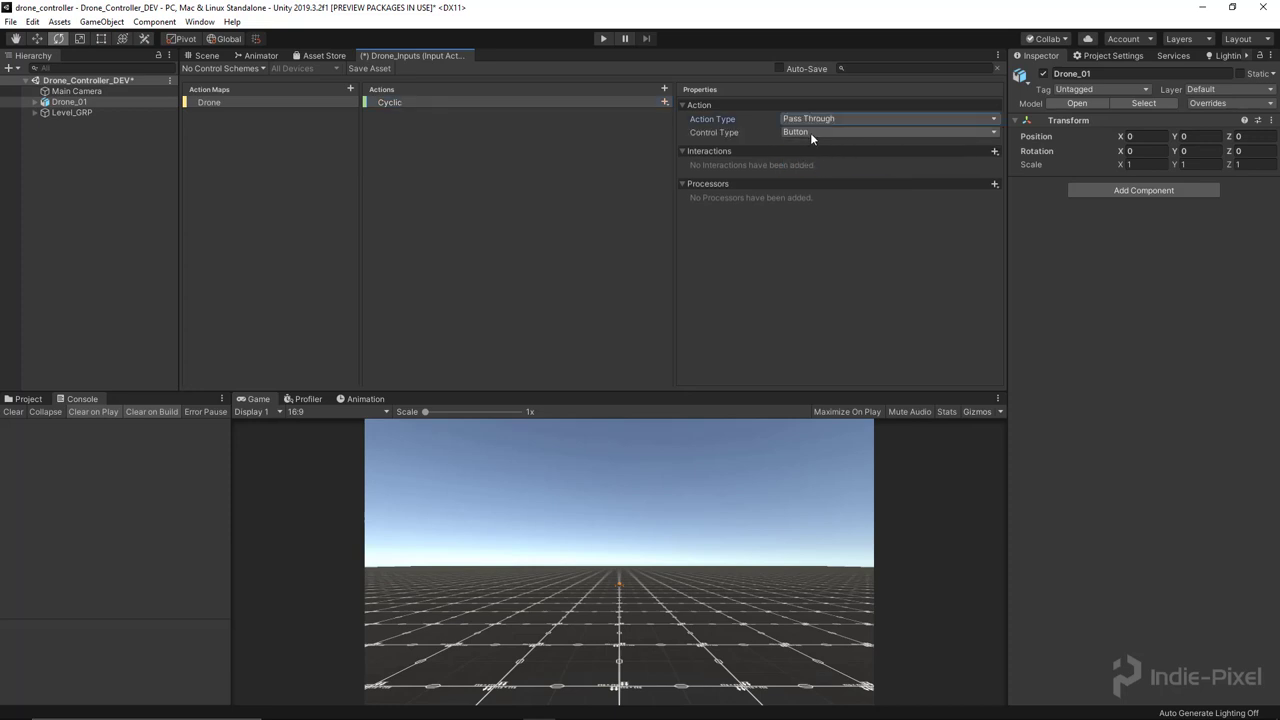
{"action": "left_click", "coordinate": [810, 133]}
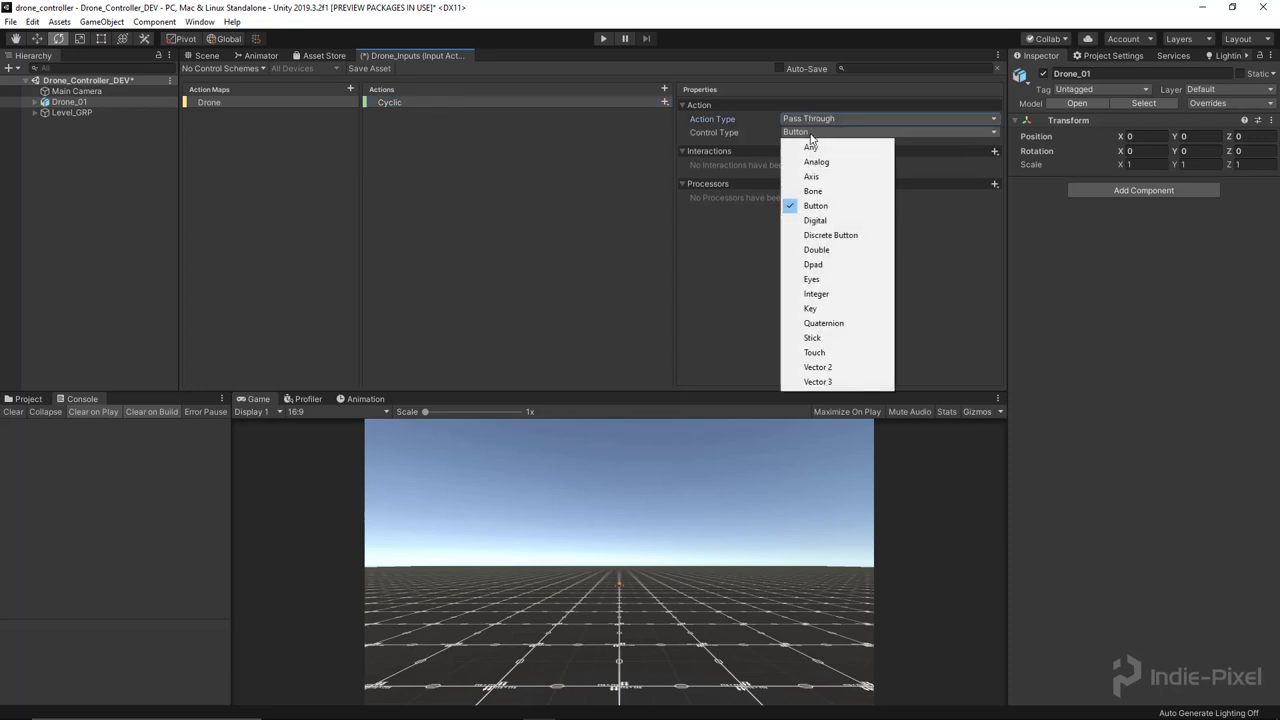
{"action": "left_click", "coordinate": [818, 367]}
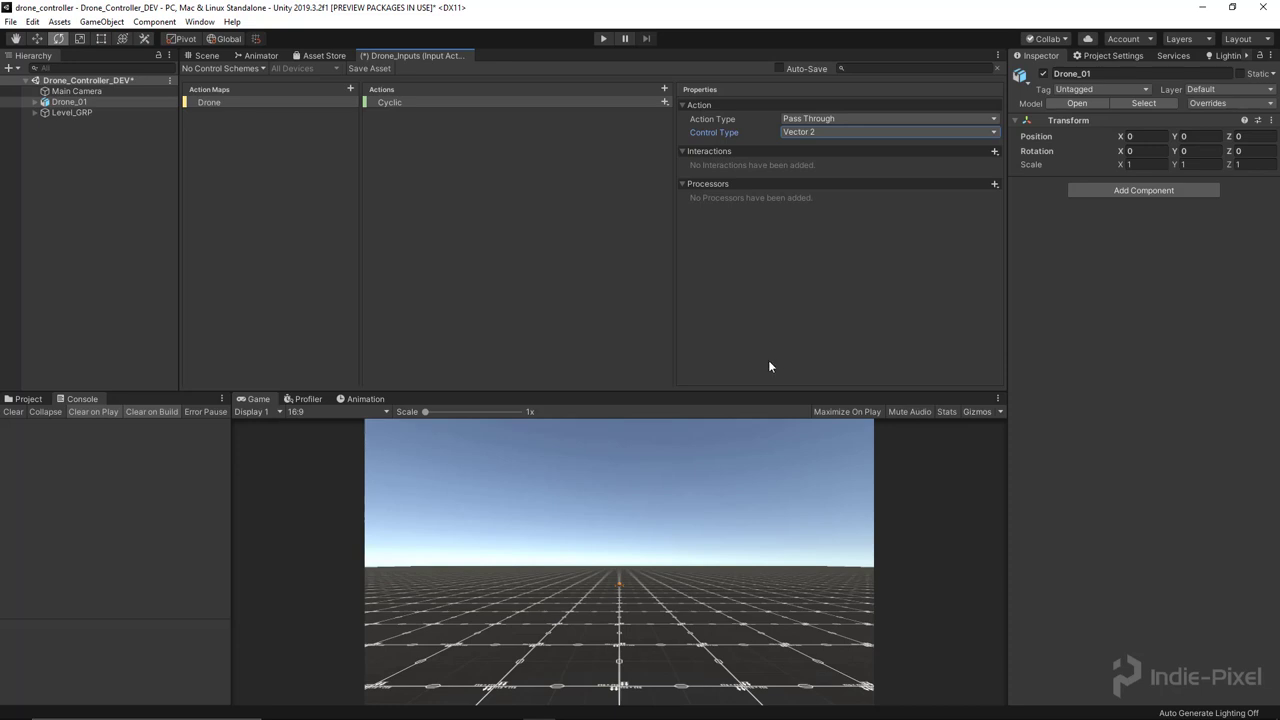
Add a 2D Vector Composite to the Cyclic action and name it WASD
{"action": "left_click_drag", "start_coordinate": [718, 395], "coordinate": [719, 396]}
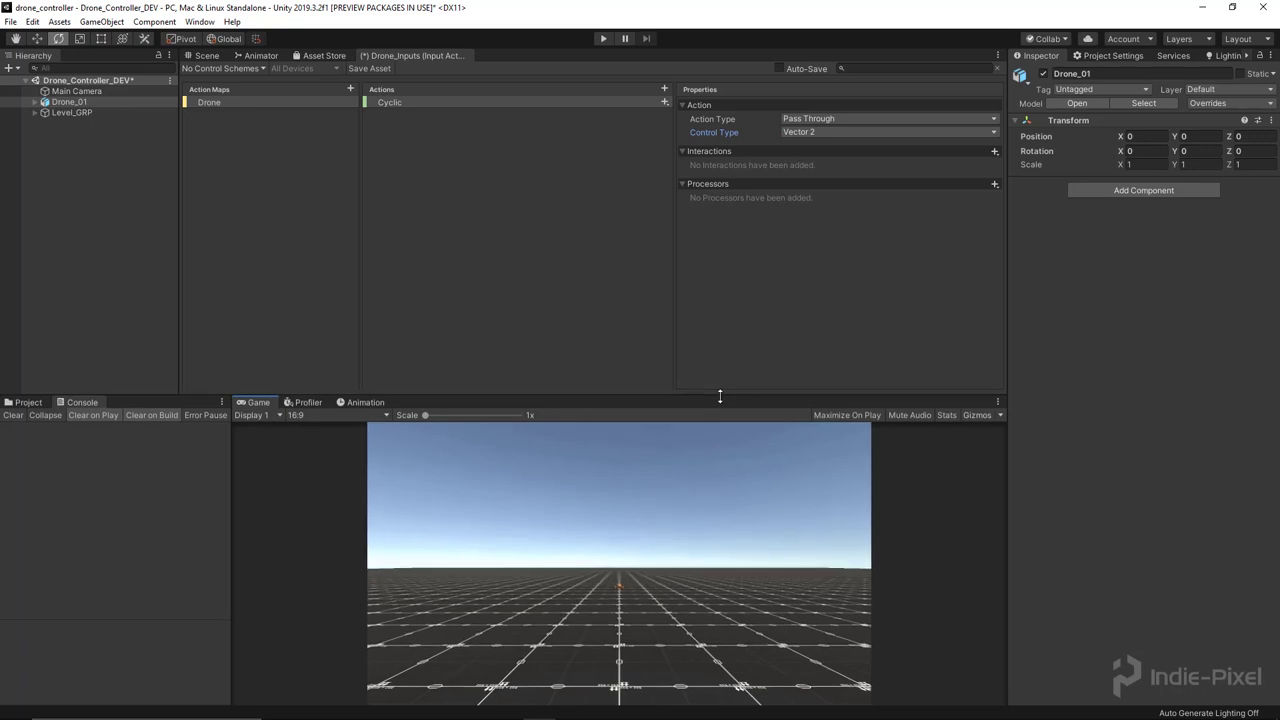
{"action": "left_click", "coordinate": [428, 103]}
{"action": "right_click", "coordinate": [428, 103]}
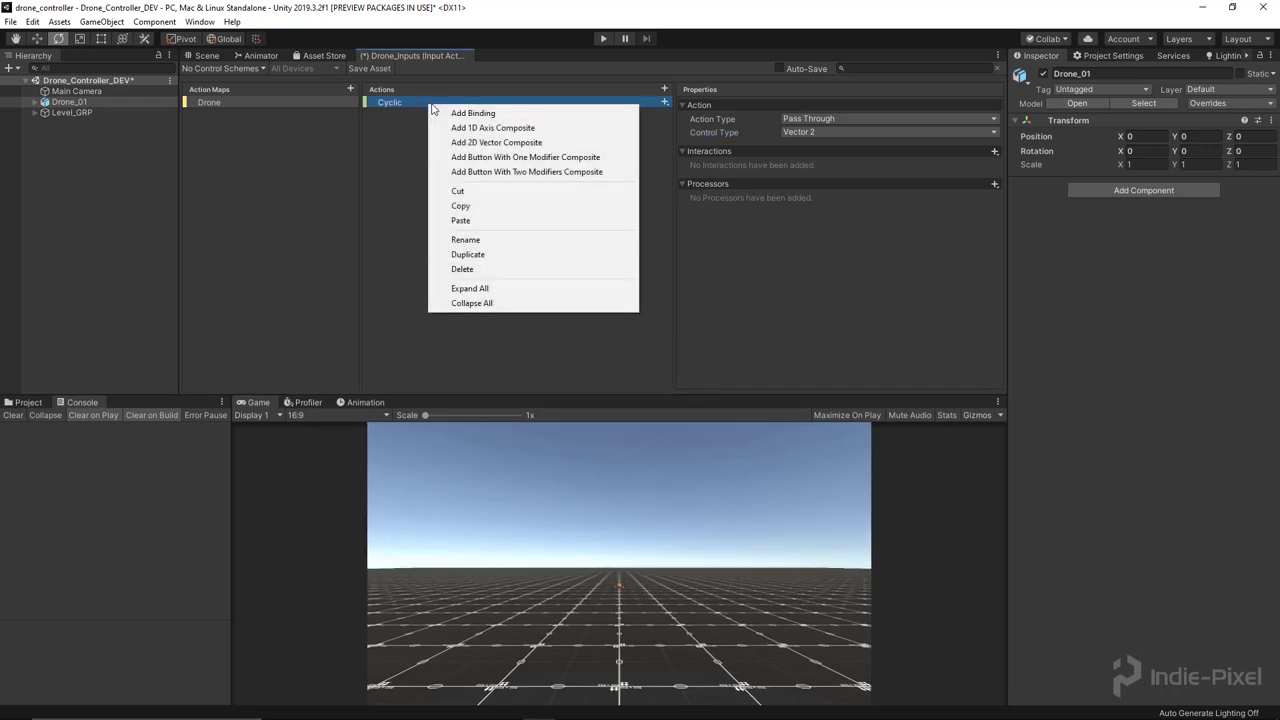
{"action": "left_click", "coordinate": [528, 86]}
{"action": "left_click", "coordinate": [664, 102]}
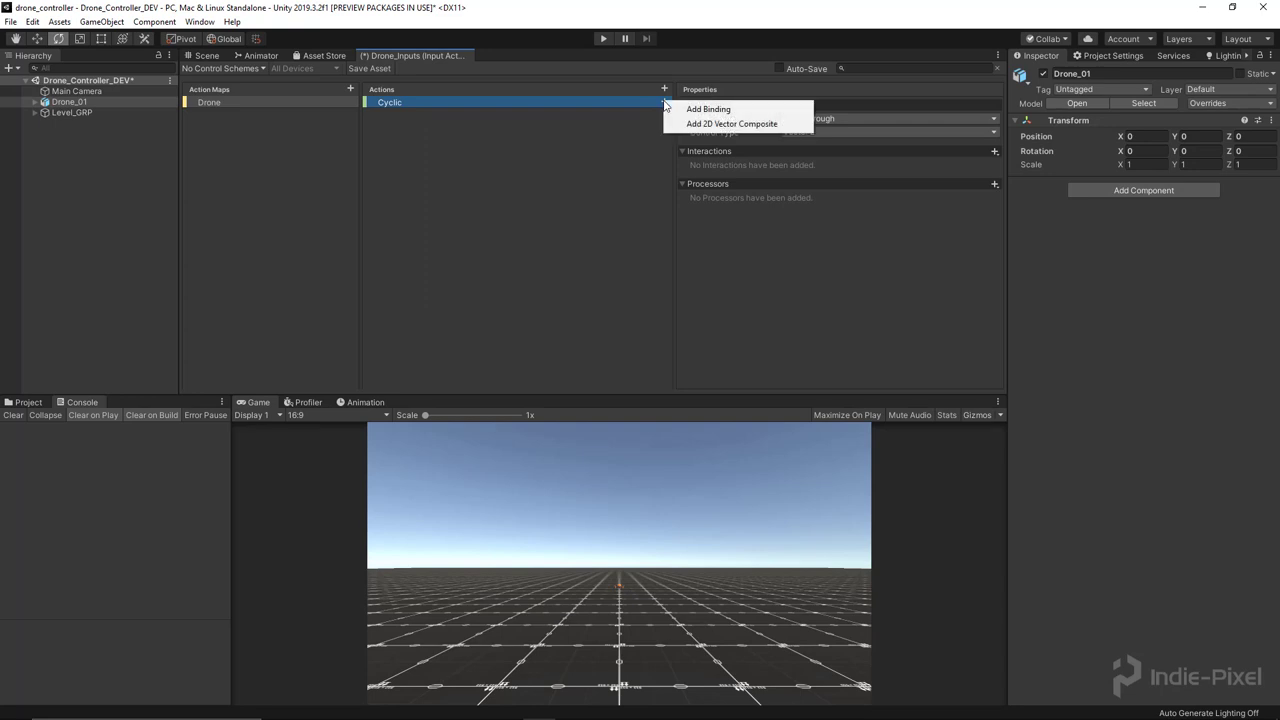
{"action": "left_click", "coordinate": [652, 118]}
{"action": "left_click", "coordinate": [665, 103]}
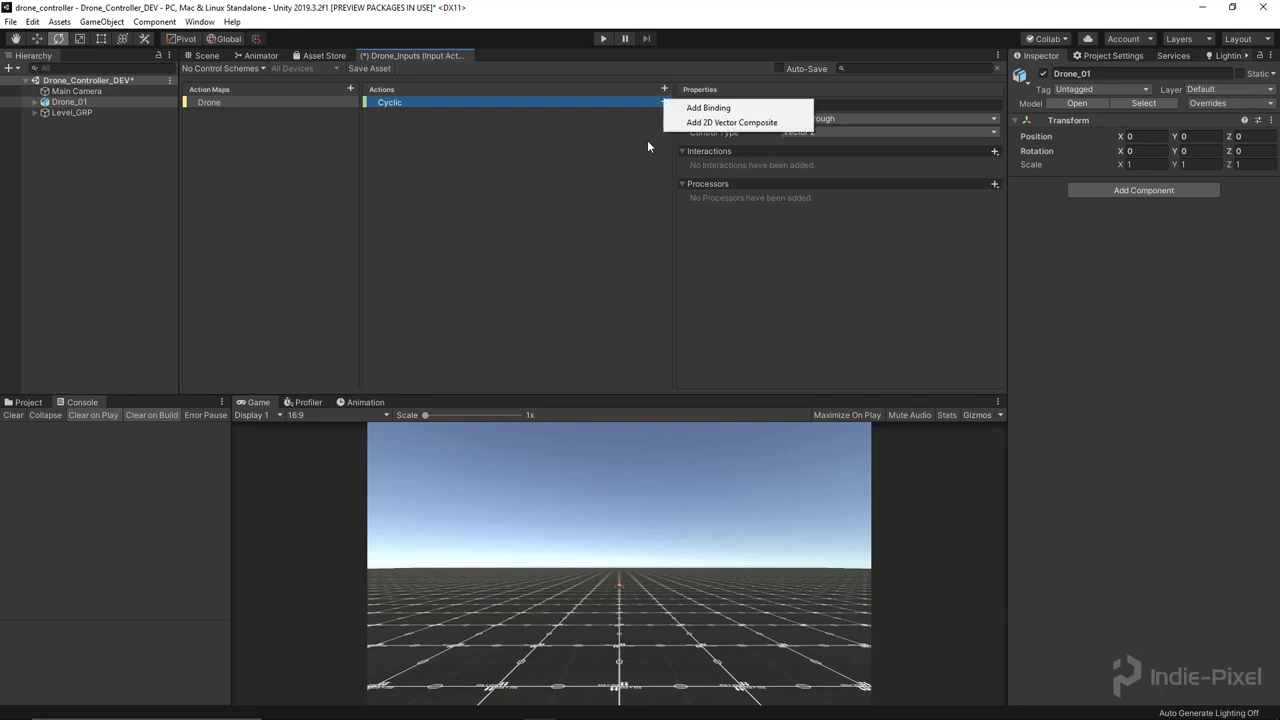
{"action": "left_click", "coordinate": [706, 123]}
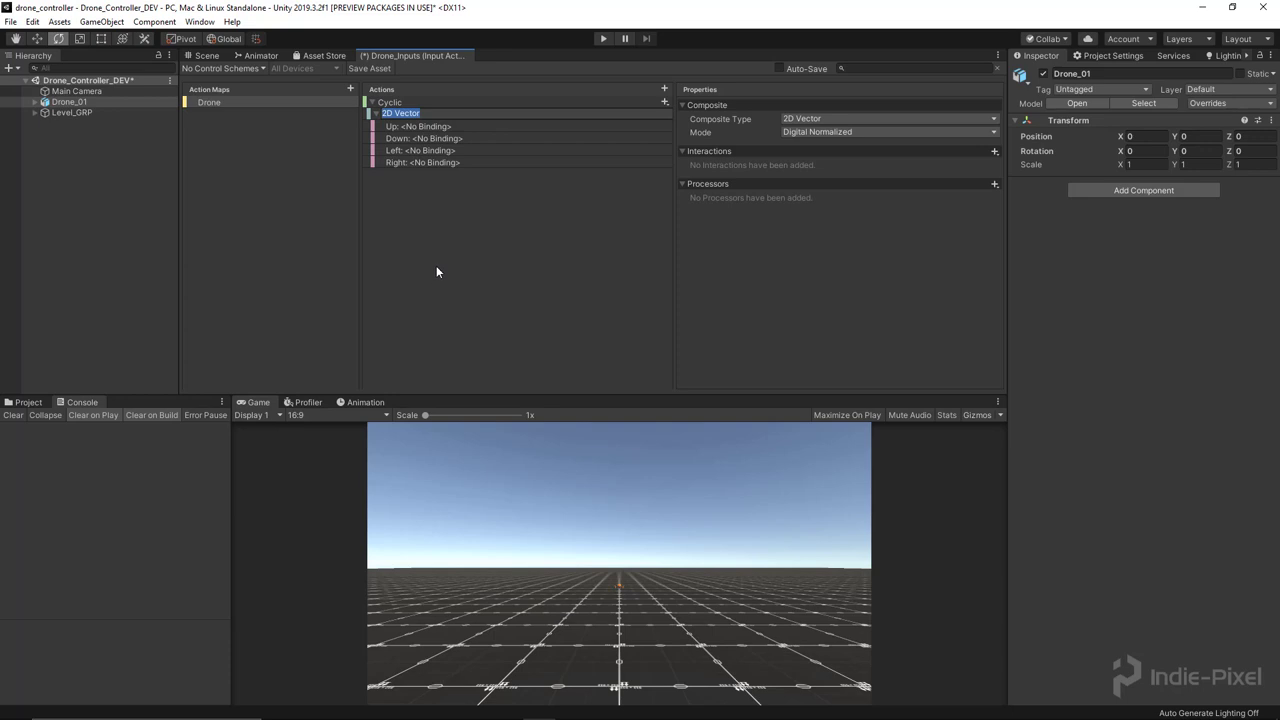
{"action": "type", "text": "WASD"}
{"action": "key", "text": "Return"}
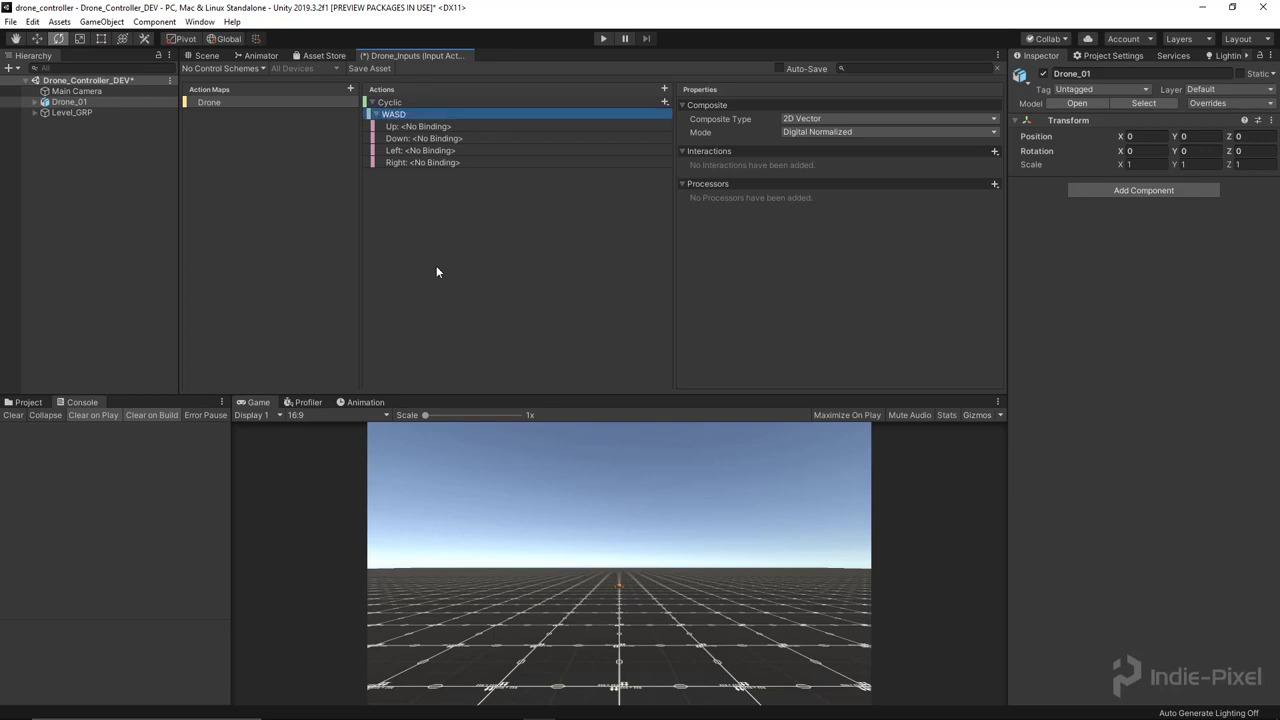
Bind the WASD composite's Up part to W [Keyboard] and its Down part to S [Keyboard]
{"action": "left_click", "coordinate": [497, 126]}
{"action": "left_click", "coordinate": [960, 119]}
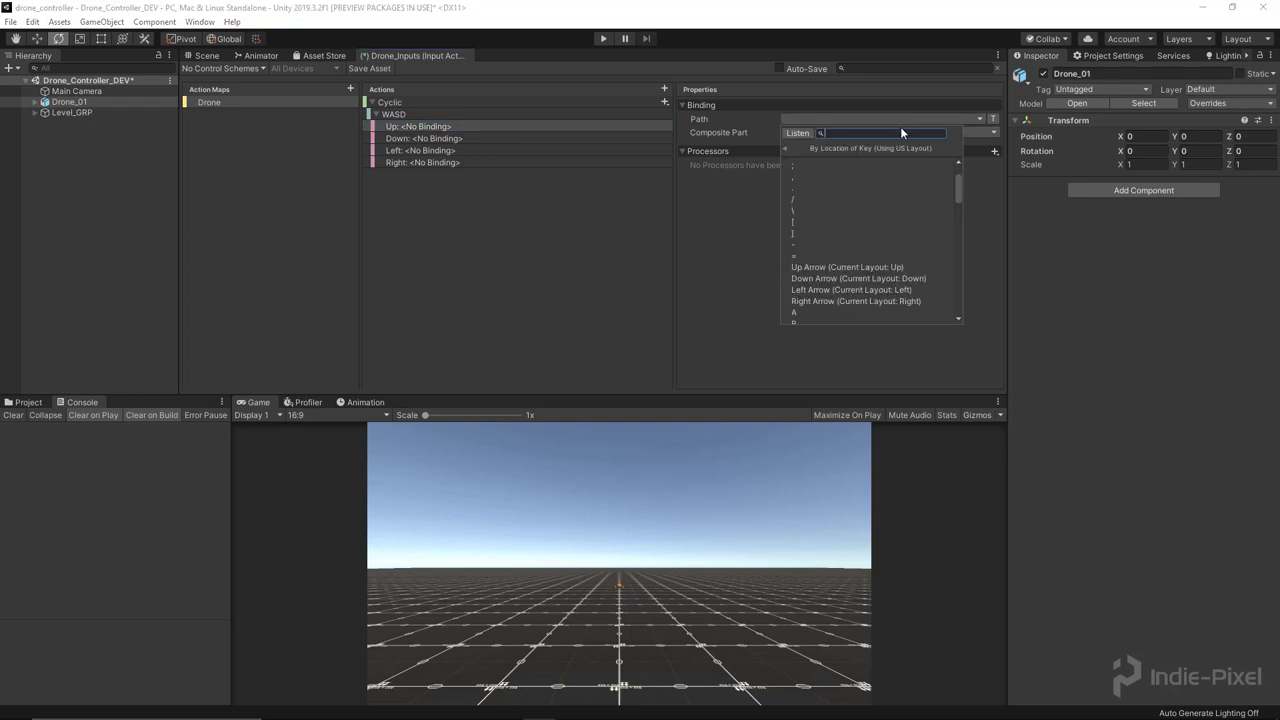
{"action": "type", "text": "w"}
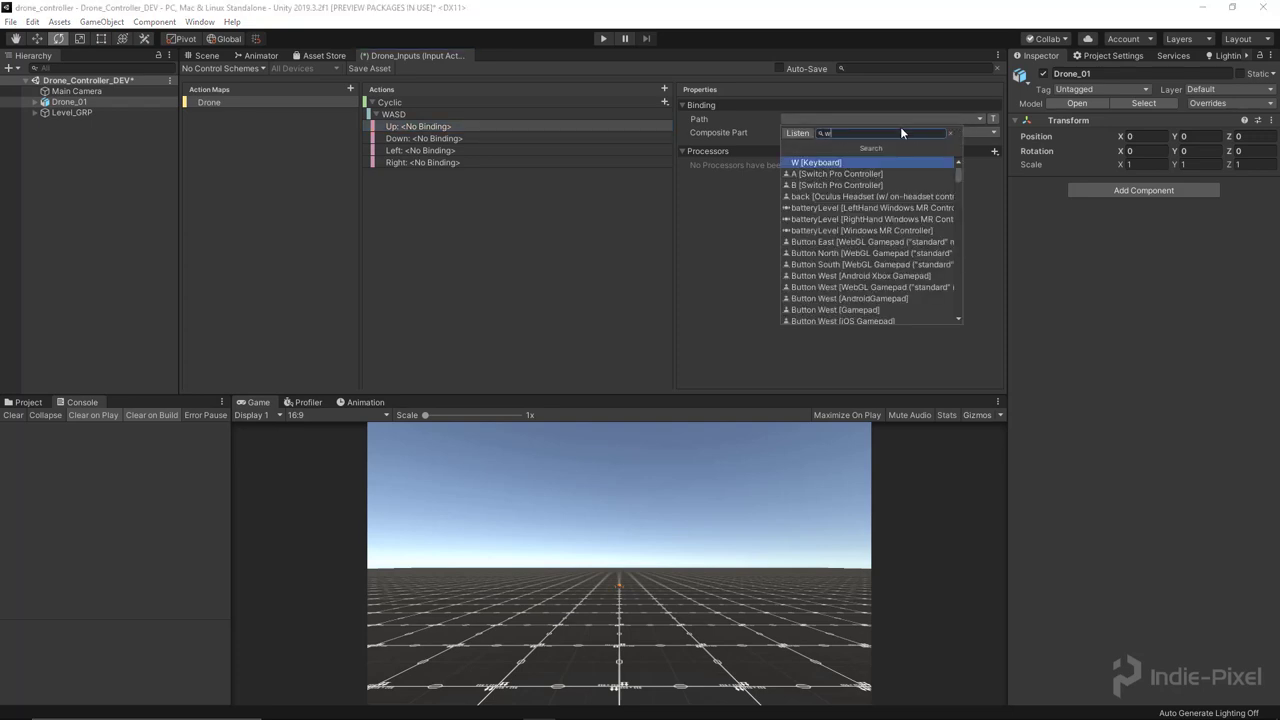
{"action": "left_click", "coordinate": [840, 163]}
{"action": "left_click", "coordinate": [467, 138]}
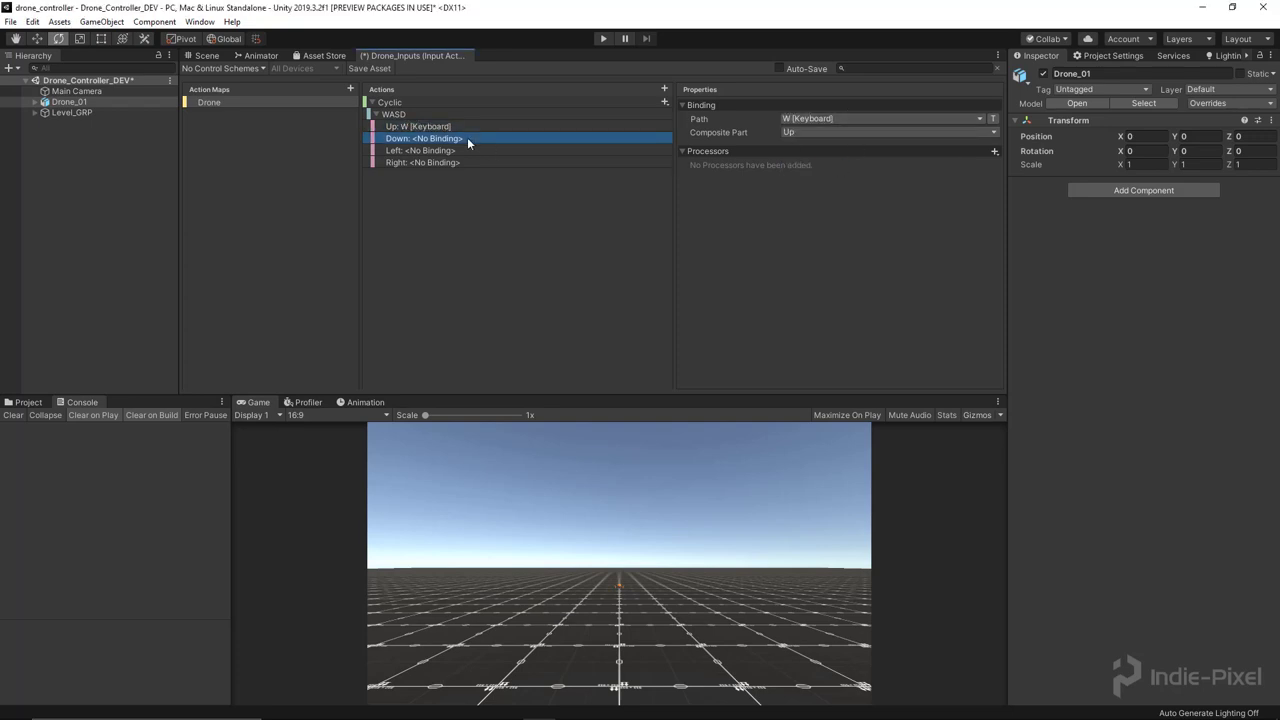
{"action": "left_click", "coordinate": [906, 118]}
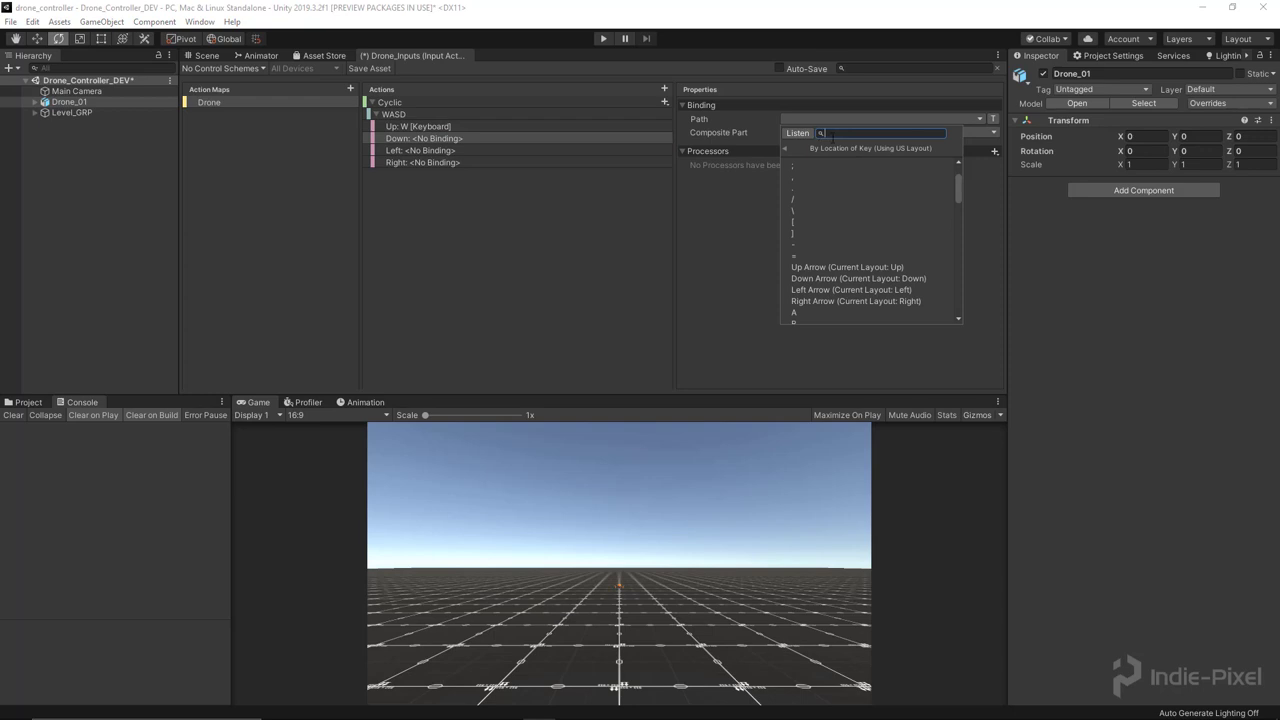
{"action": "type", "text": "s"}
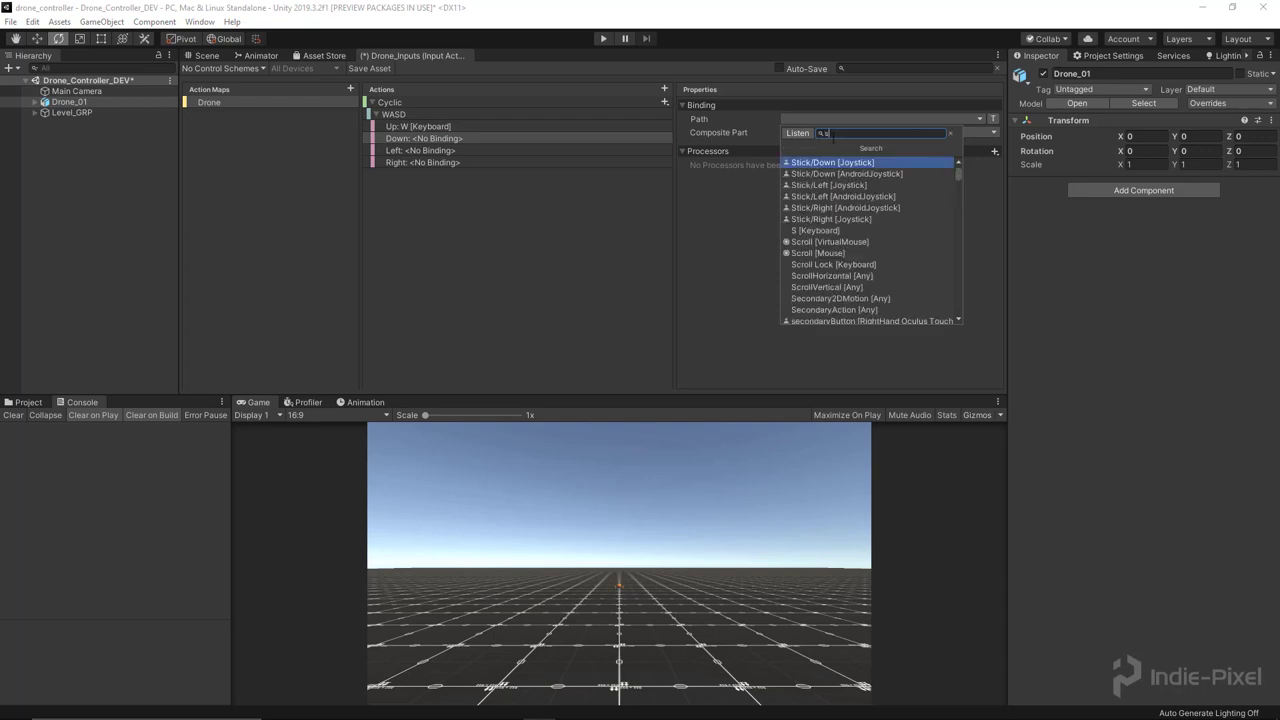
{"action": "left_click", "coordinate": [815, 231]}
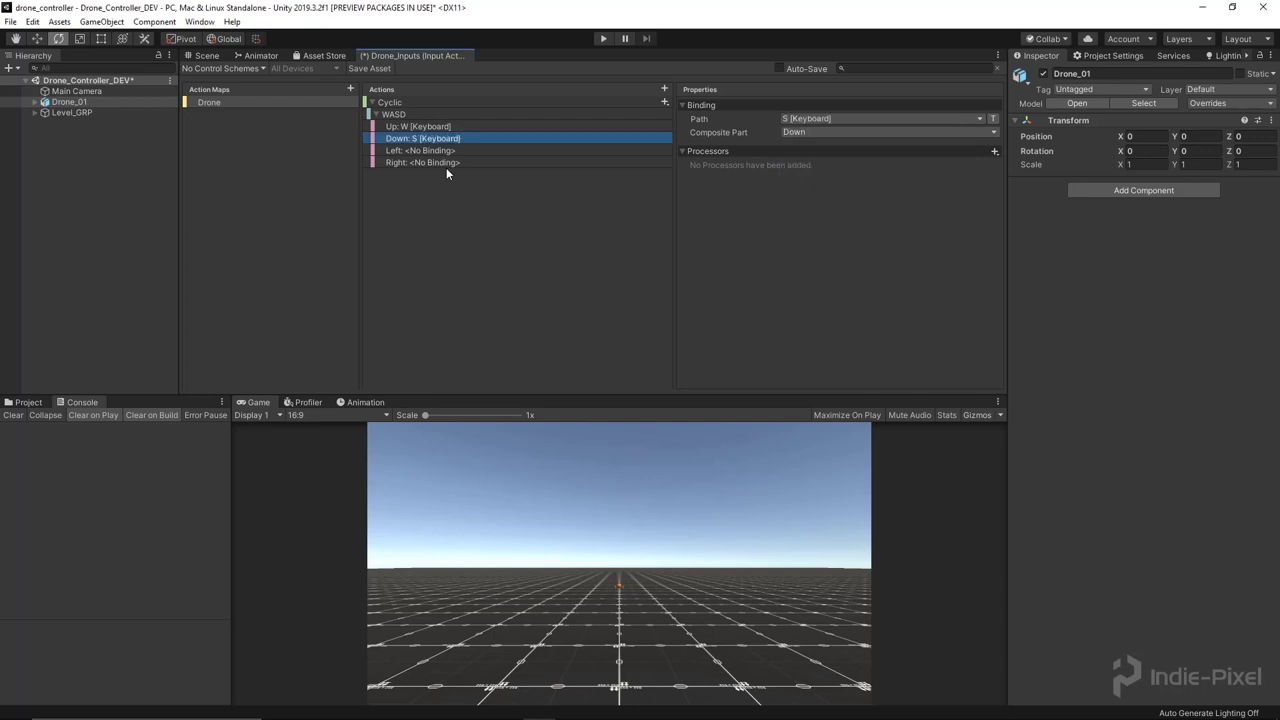
Bind the WASD composite's Left part to A [Keyboard] and its Right part to D [Keyboard]
{"action": "left_click", "coordinate": [449, 151]}
{"action": "left_click", "coordinate": [862, 117]}
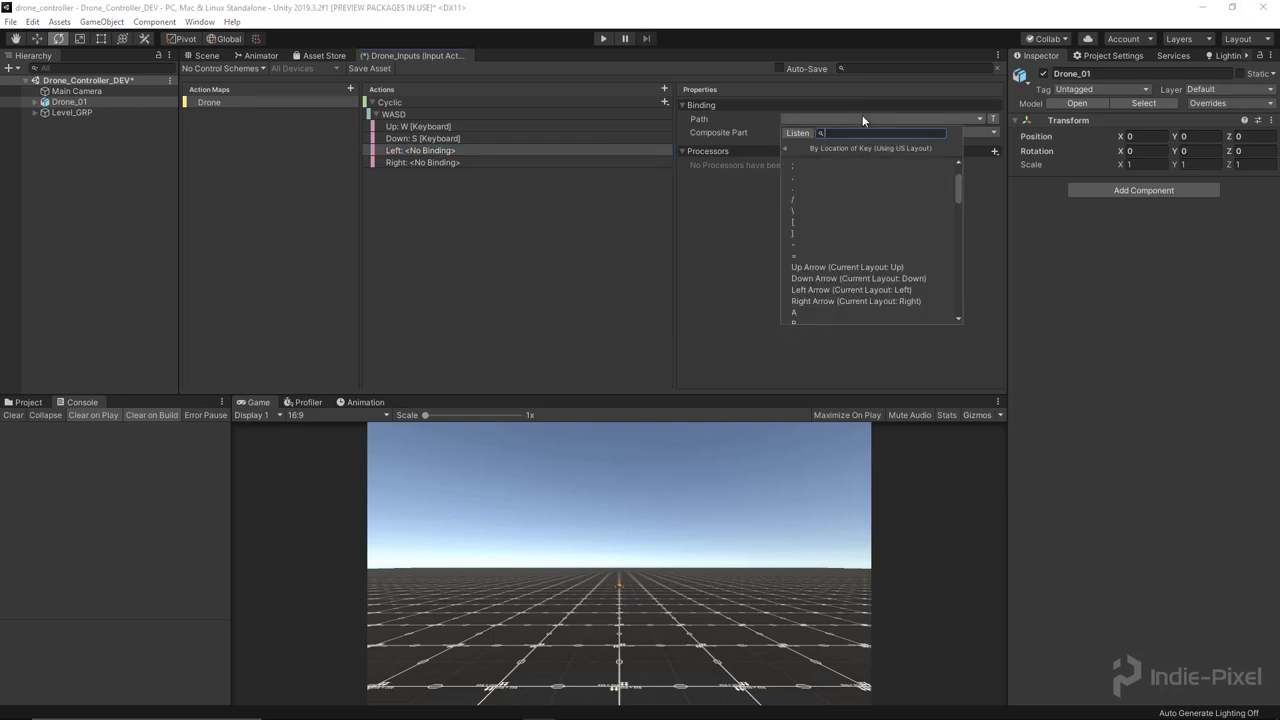
{"action": "type", "text": "a"}
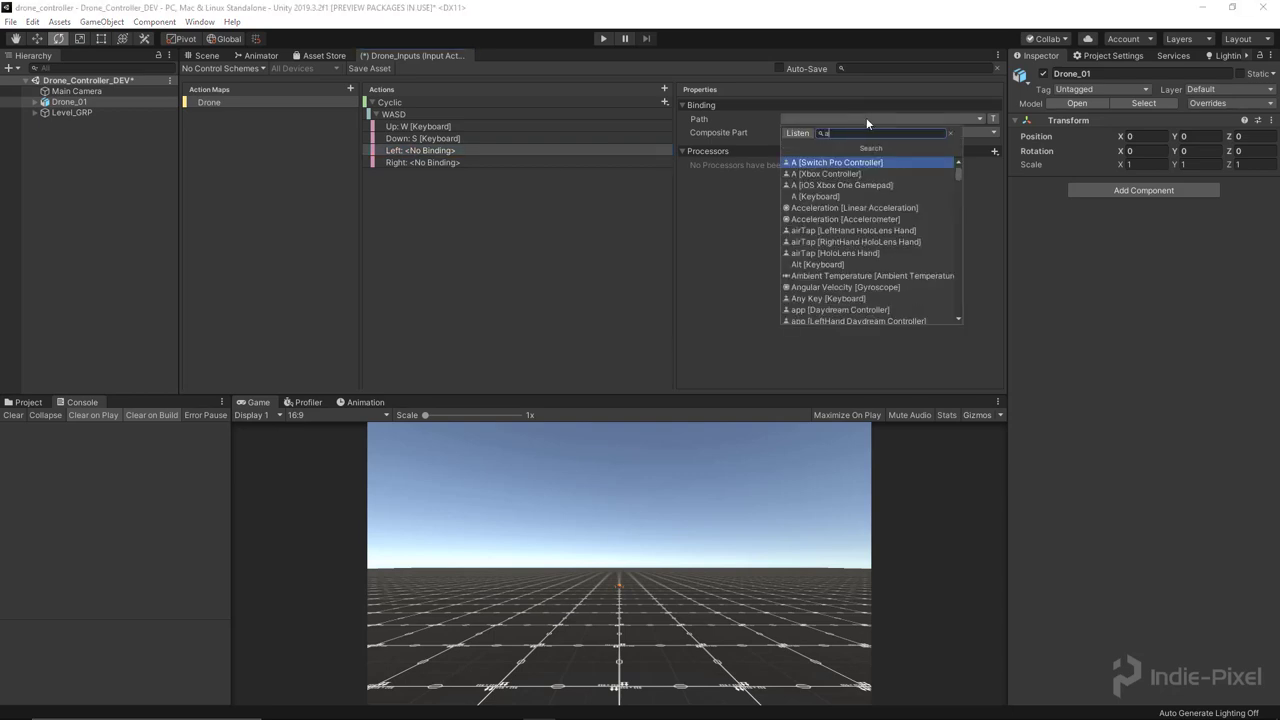
{"action": "left_click", "coordinate": [850, 181]}
{"action": "left_click", "coordinate": [438, 162]}
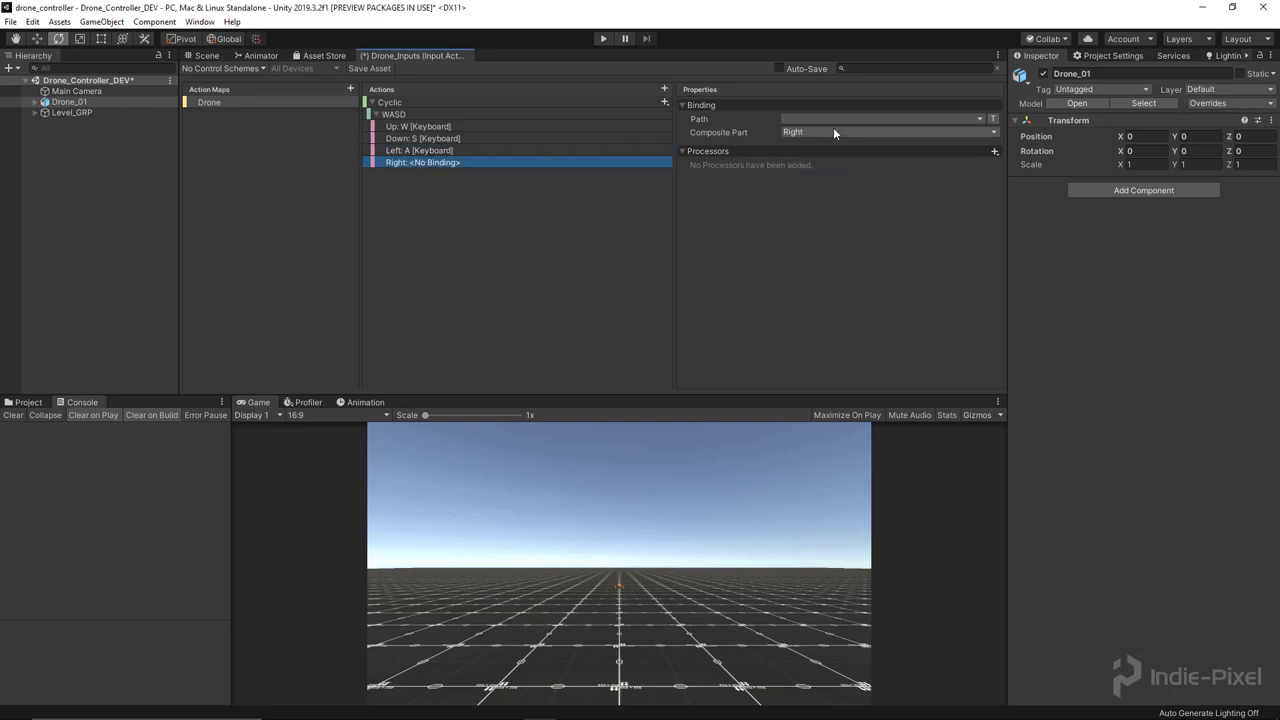
{"action": "left_click", "coordinate": [846, 117]}
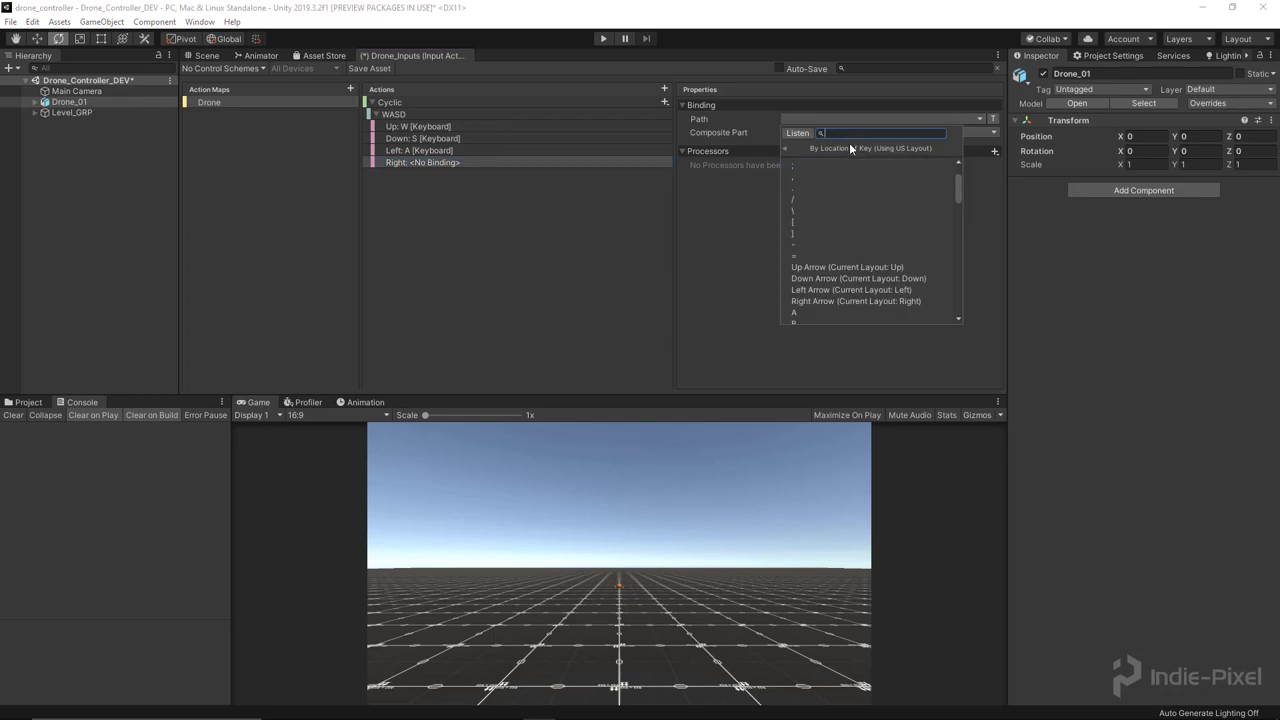
{"action": "type", "text": "d"}
{"action": "left_click", "coordinate": [832, 160]}
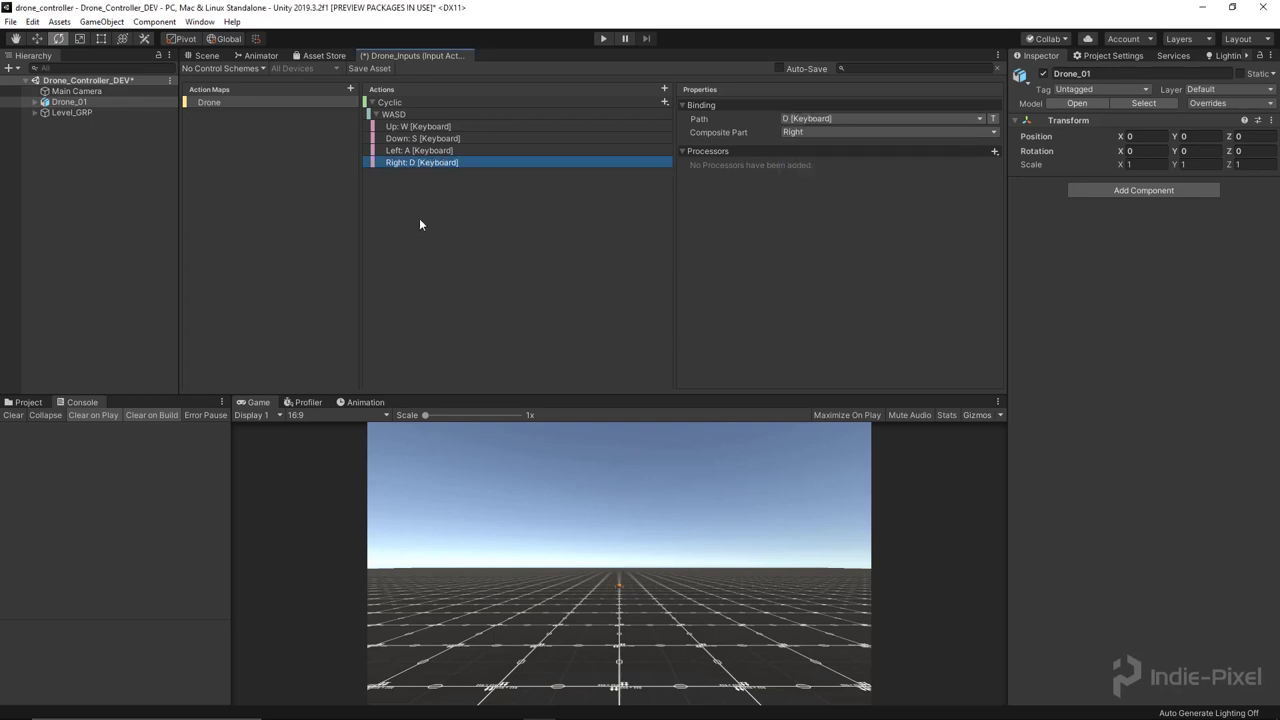
Collapse the WASD composite and add a second 2D Vector Composite named LStick to the Cyclic action
{"action": "left_click", "coordinate": [445, 114]}
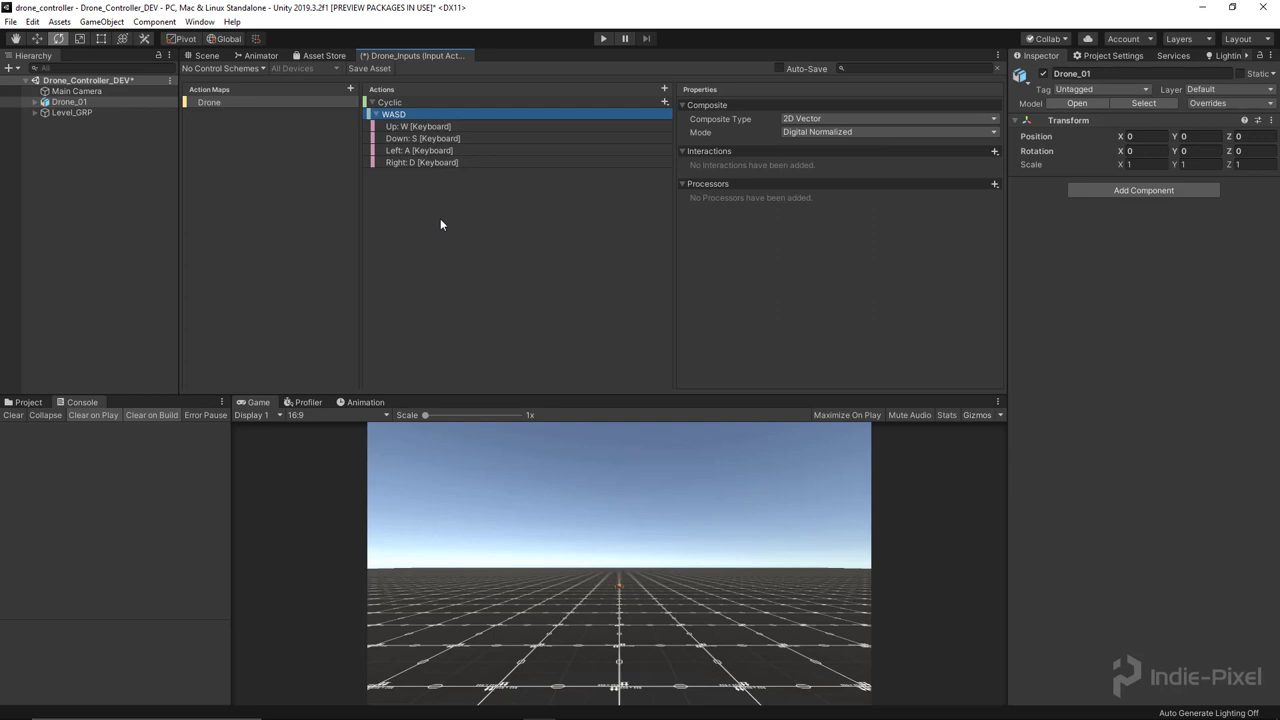
{"action": "left_click", "coordinate": [376, 114]}
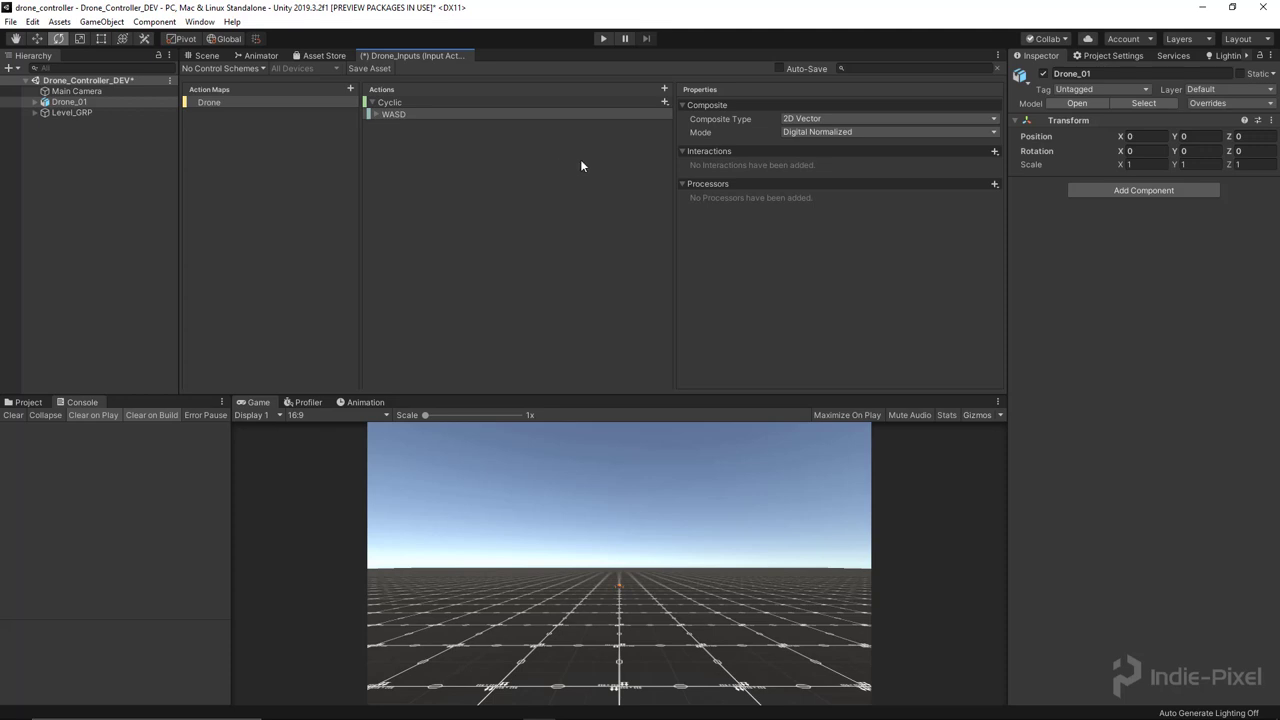
{"action": "left_click", "coordinate": [664, 102]}
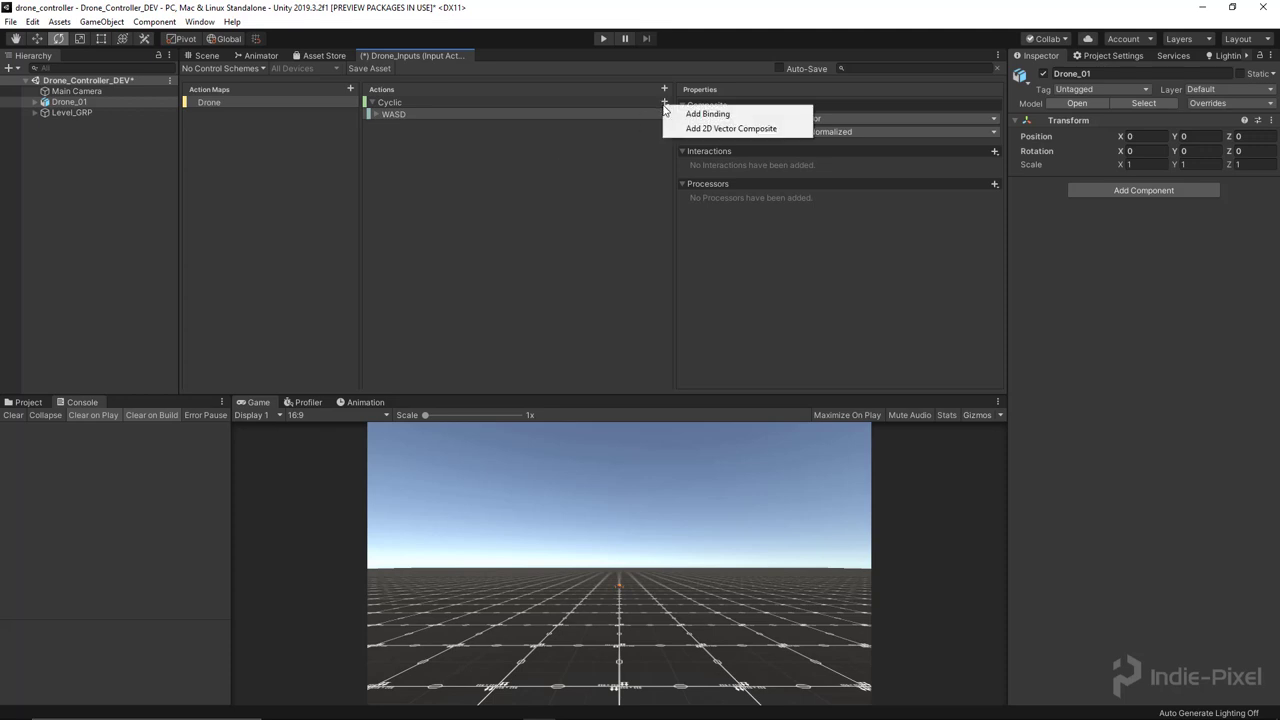
{"action": "left_click", "coordinate": [709, 130]}
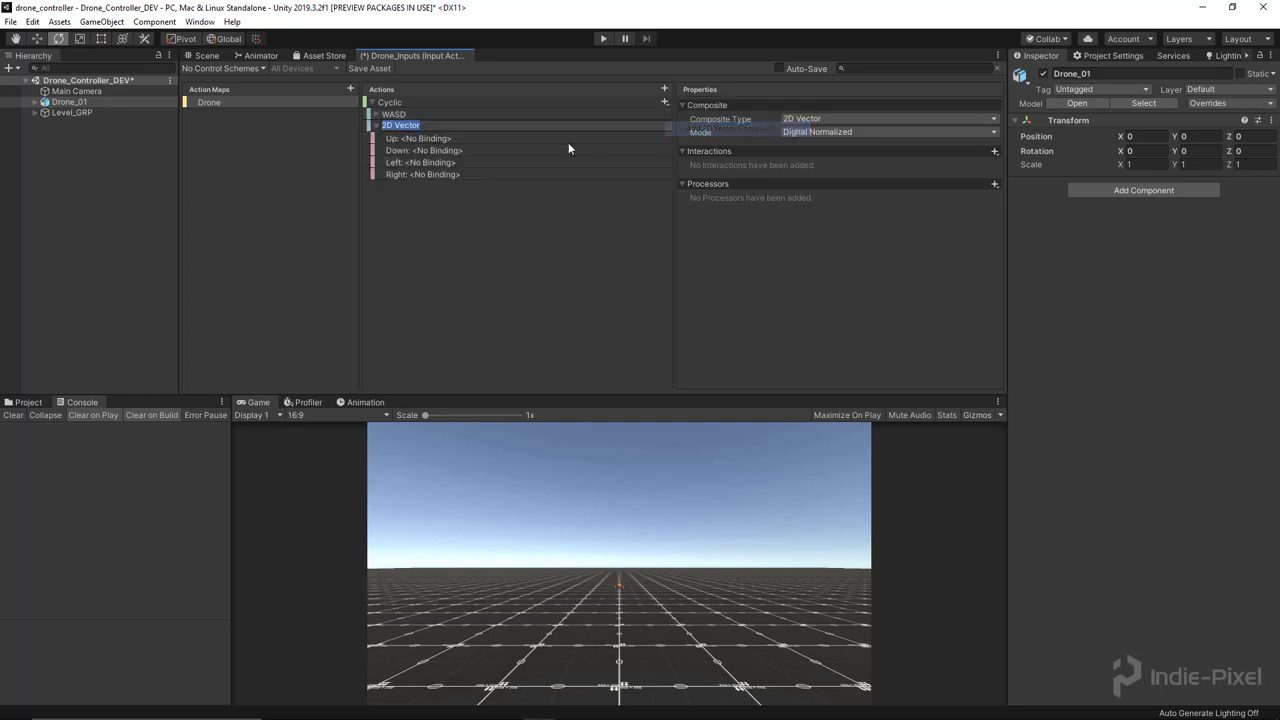
{"action": "type", "text": "LStick"}
{"action": "key", "text": "Return"}
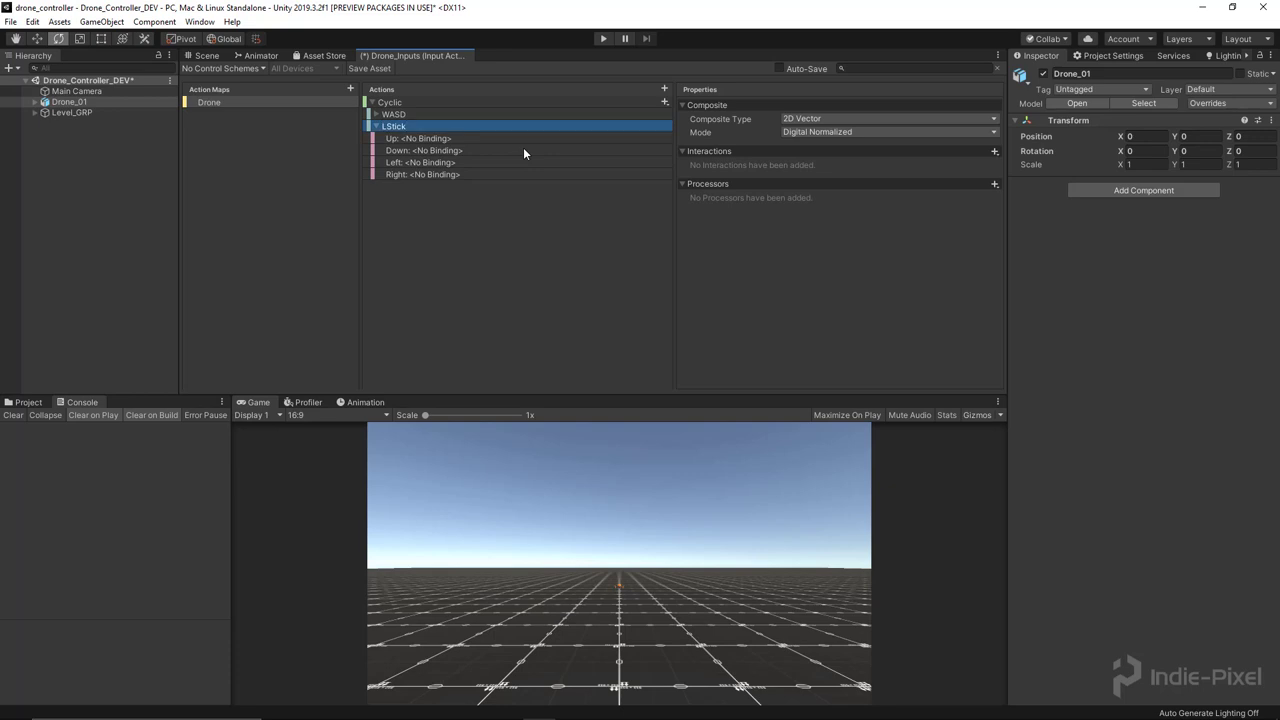
Bind the LStick composite's Up part to Left Stick/Up [Xbox Controller]
{"action": "left_click", "coordinate": [461, 140]}
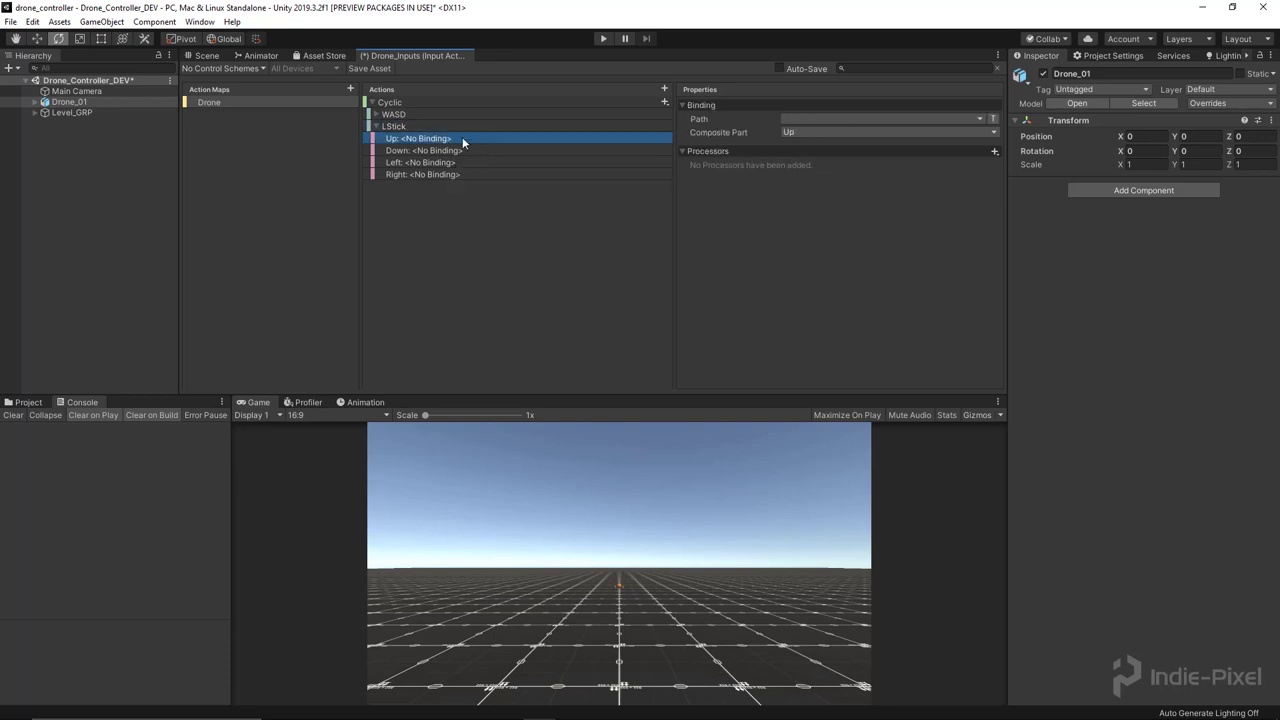
{"action": "left_click", "coordinate": [979, 120]}
{"action": "left_click", "coordinate": [784, 148]}
{"action": "left_click", "coordinate": [784, 148]}
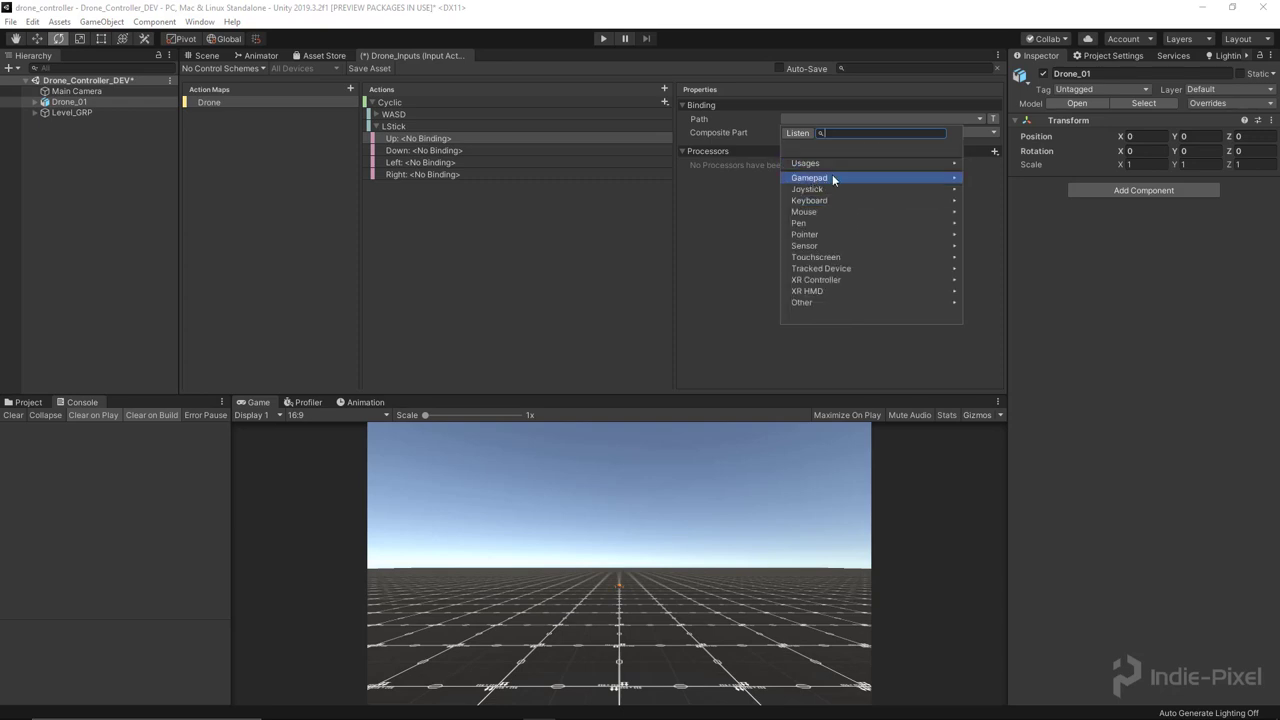
{"action": "left_click", "coordinate": [833, 178]}
{"action": "scroll", "coordinate": [854, 200], "scroll_direction": "down", "scroll_amount": 10}
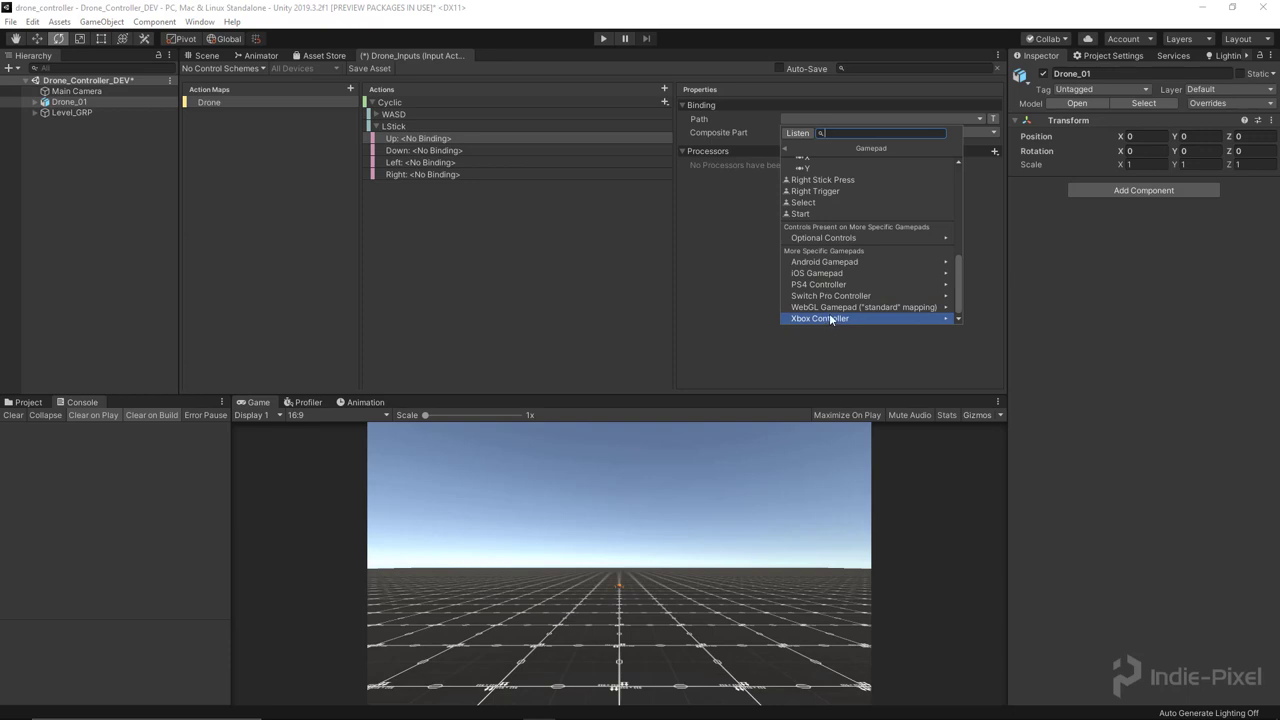
{"action": "left_click", "coordinate": [829, 317]}
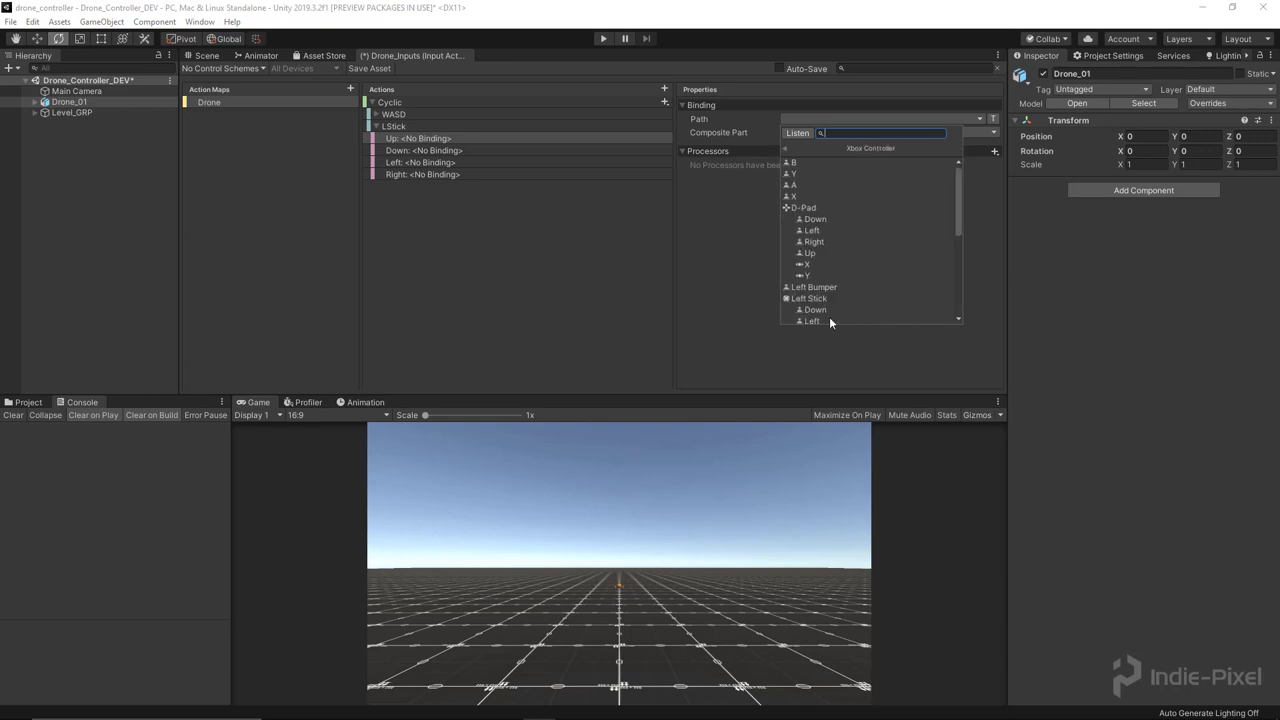
{"action": "scroll", "coordinate": [836, 238], "scroll_direction": "down", "scroll_amount": 3}
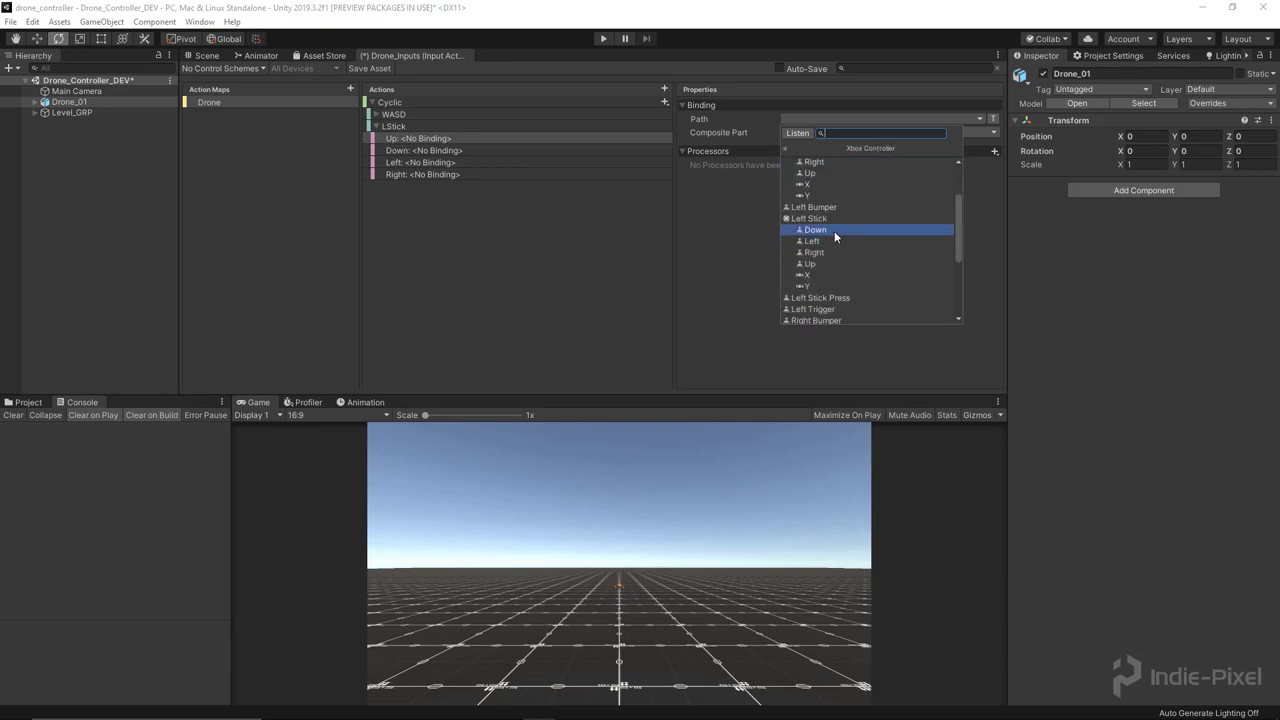
{"action": "left_click", "coordinate": [828, 264]}
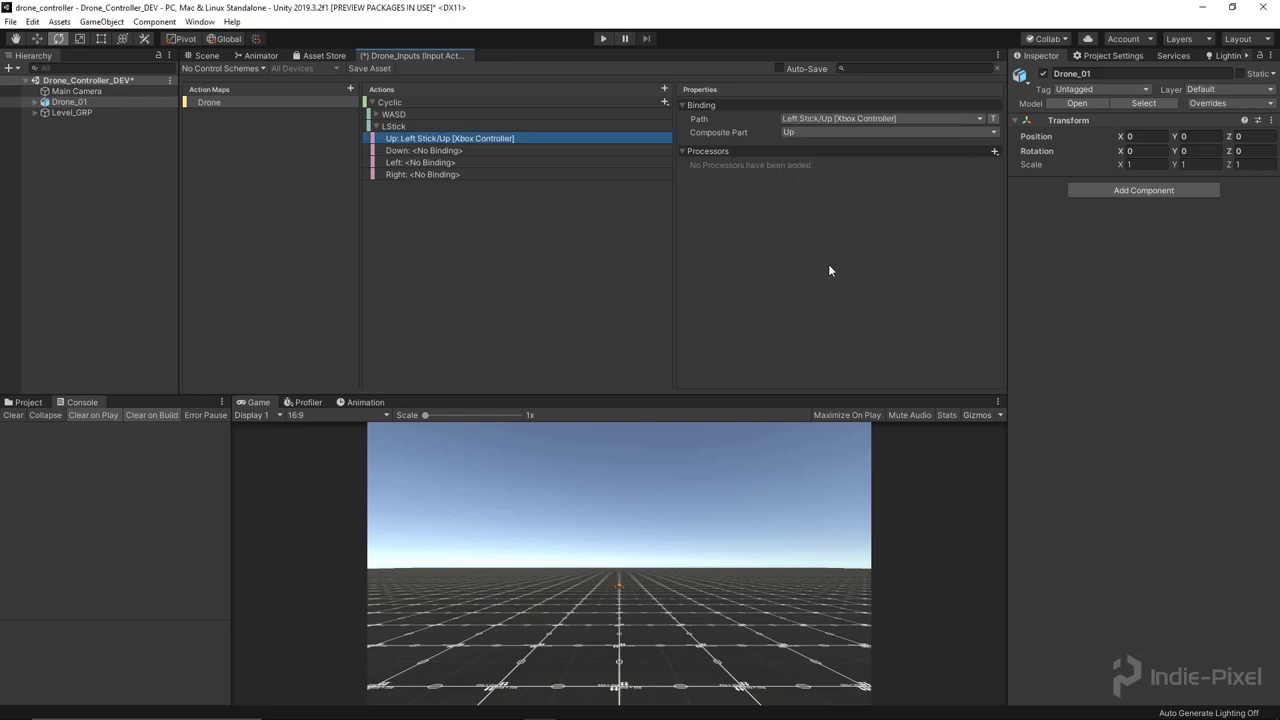
Bind LStick's Down part to Left Stick/Down and its Left part to Left Stick/Left, both on the Xbox Controller
{"action": "left_click", "coordinate": [432, 151]}
{"action": "left_click", "coordinate": [844, 121]}
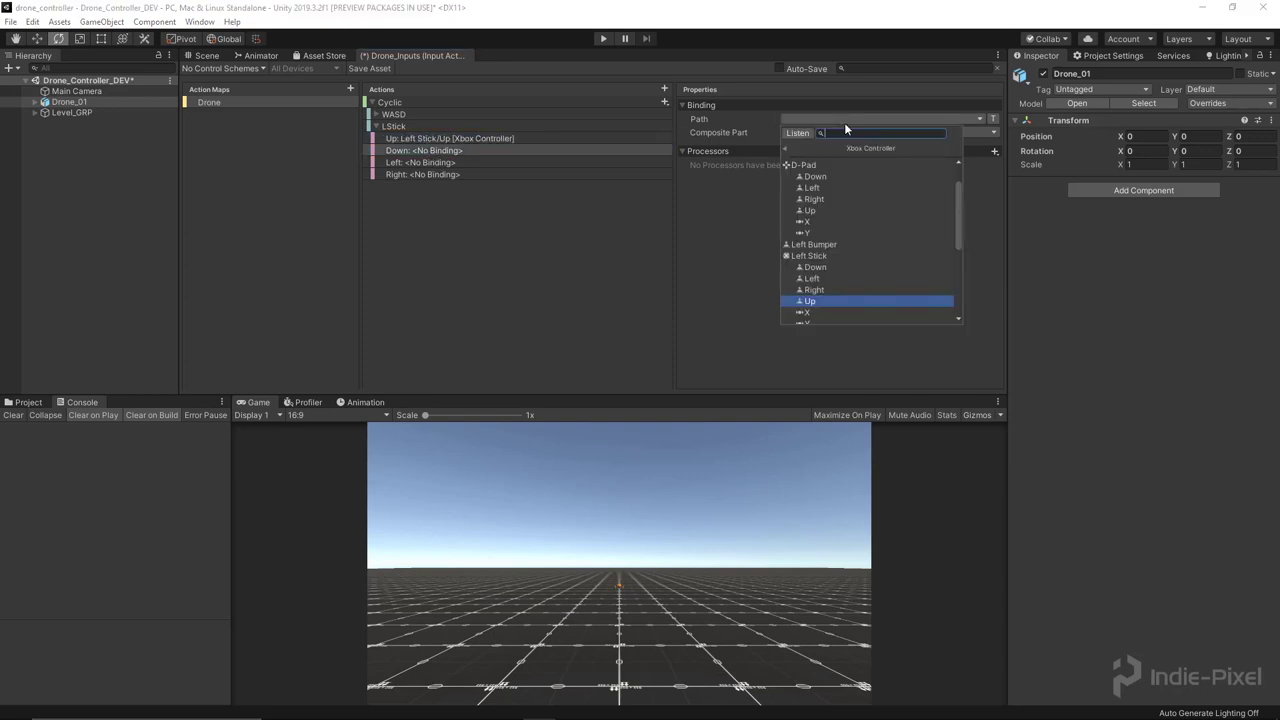
{"action": "left_click", "coordinate": [815, 268]}
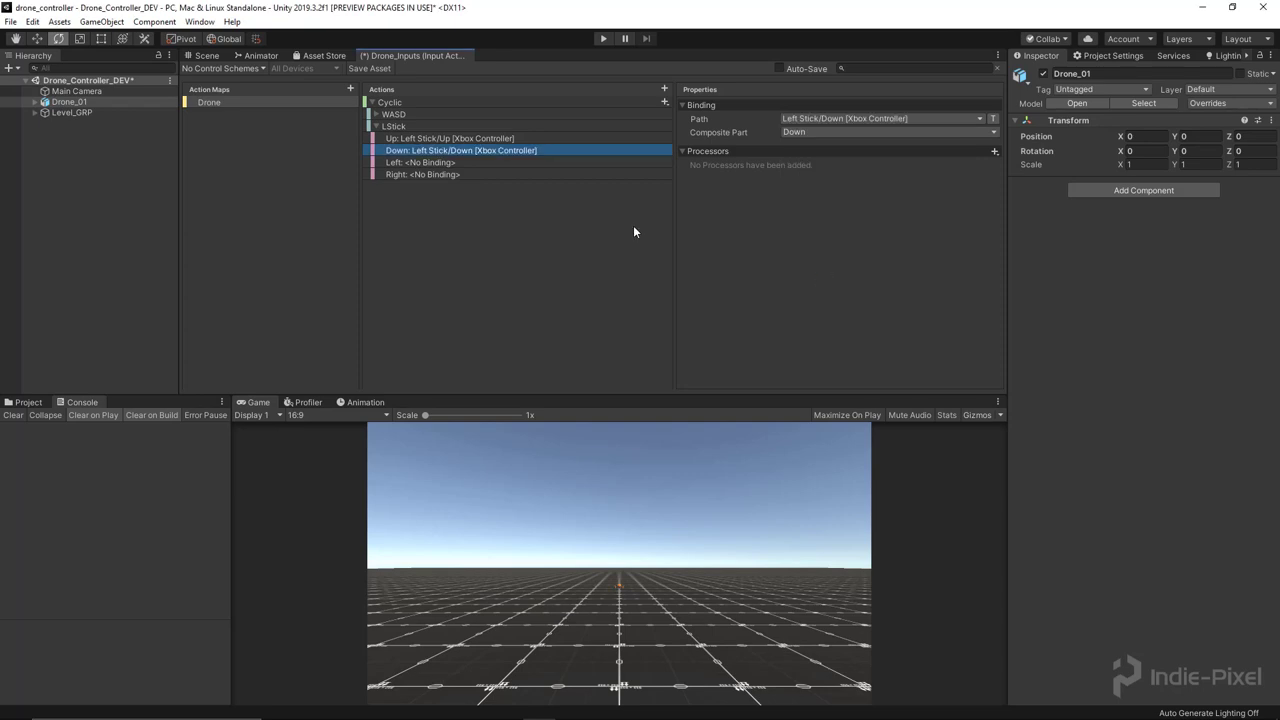
{"action": "left_click", "coordinate": [434, 163]}
{"action": "left_click", "coordinate": [813, 120]}
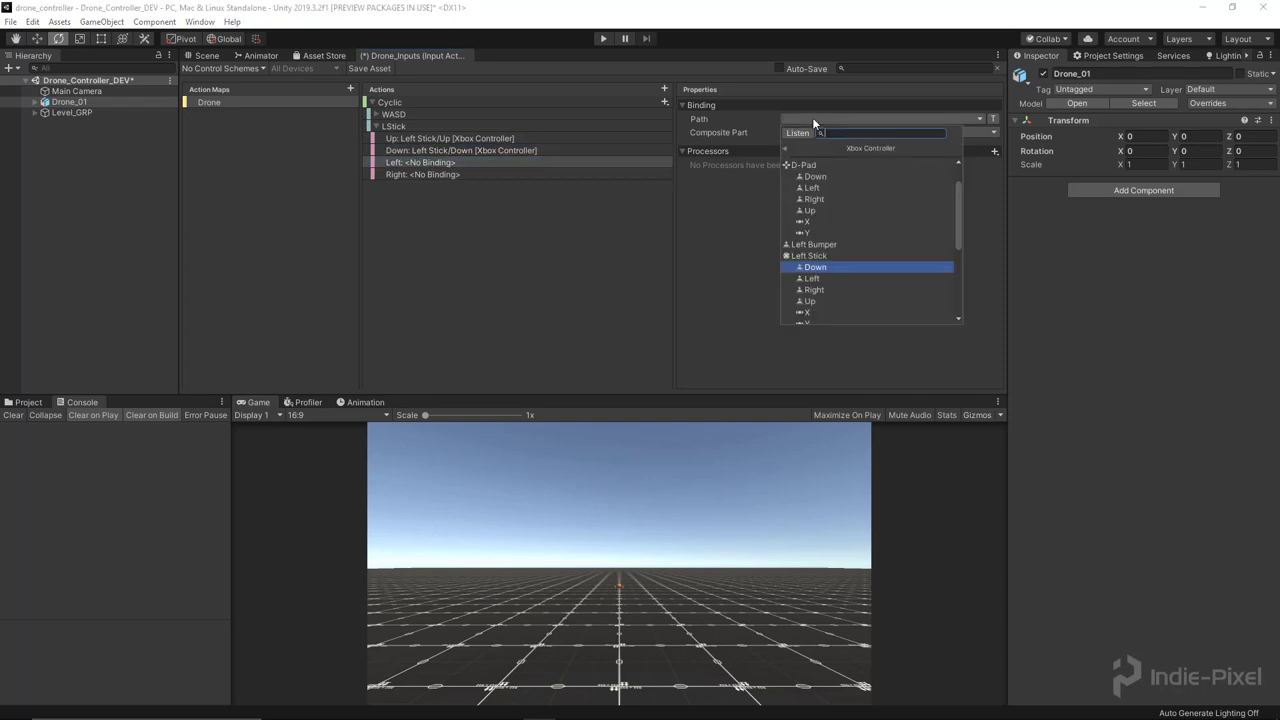
{"action": "left_click", "coordinate": [830, 280]}
Bind LStick's Right part to Left Stick/Right [Xbox Controller] and collapse the composite
{"action": "left_click", "coordinate": [440, 176]}
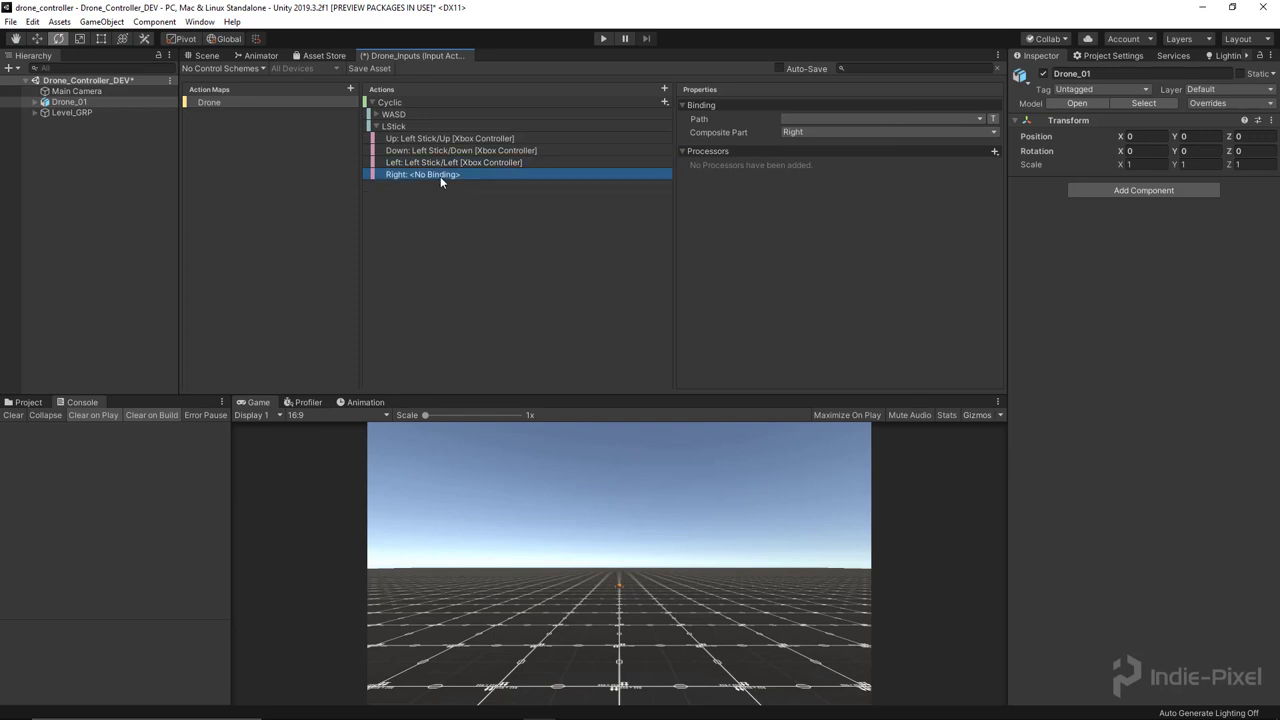
{"action": "left_click", "coordinate": [830, 118]}
{"action": "left_click", "coordinate": [828, 287]}
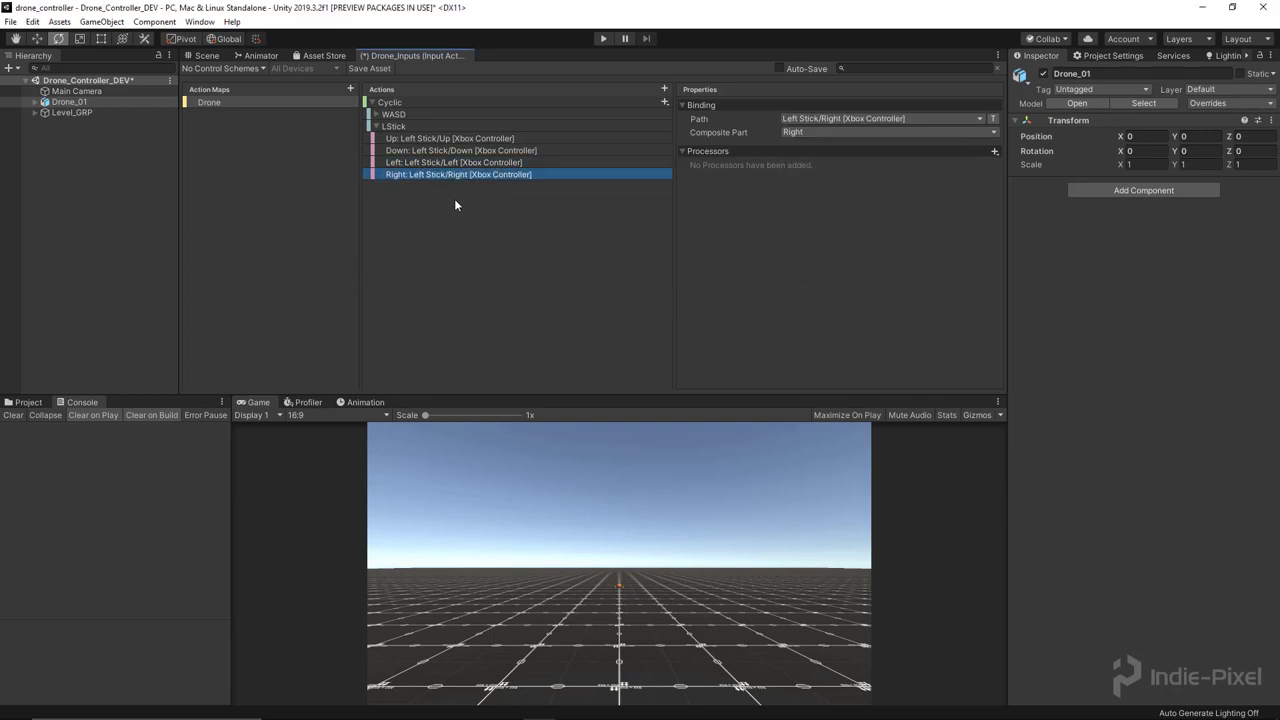
{"action": "left_click", "coordinate": [377, 127]}
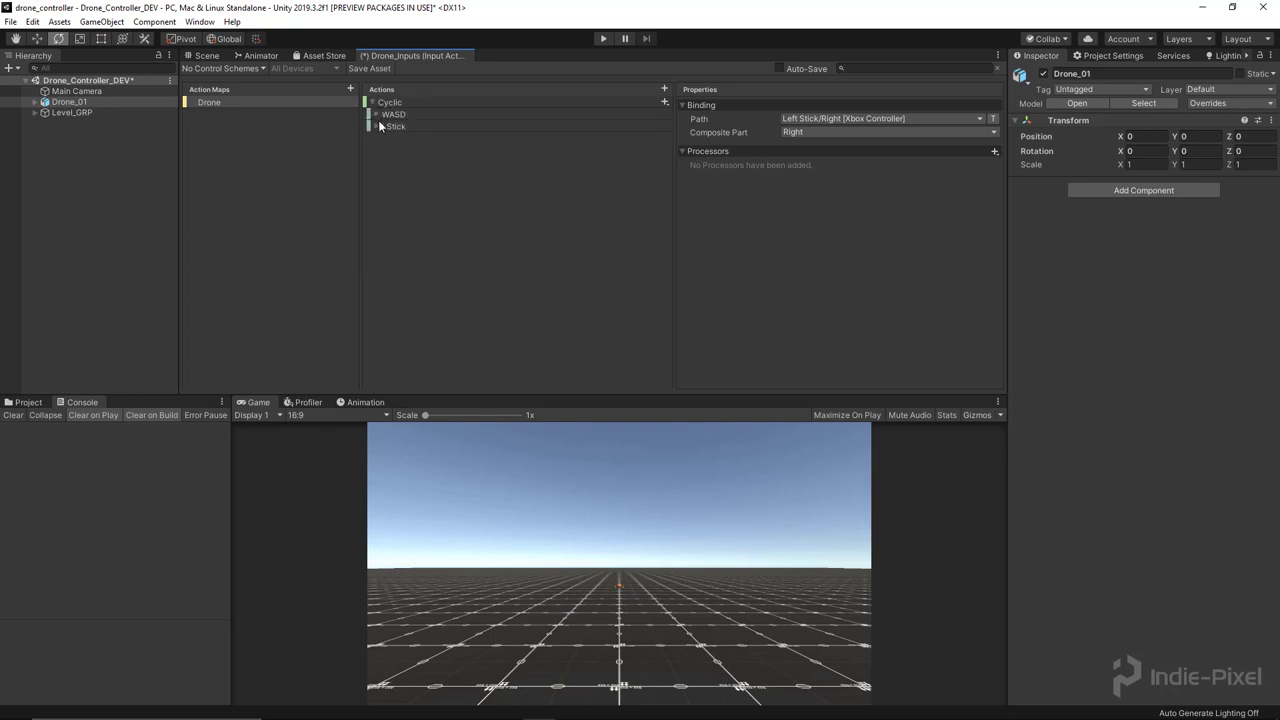
Rotate Drone_01 about 35 degrees around its Y axis in the scene, undo the rotation and return to the Drone_Inputs editor
{"action": "left_click", "coordinate": [207, 56]}
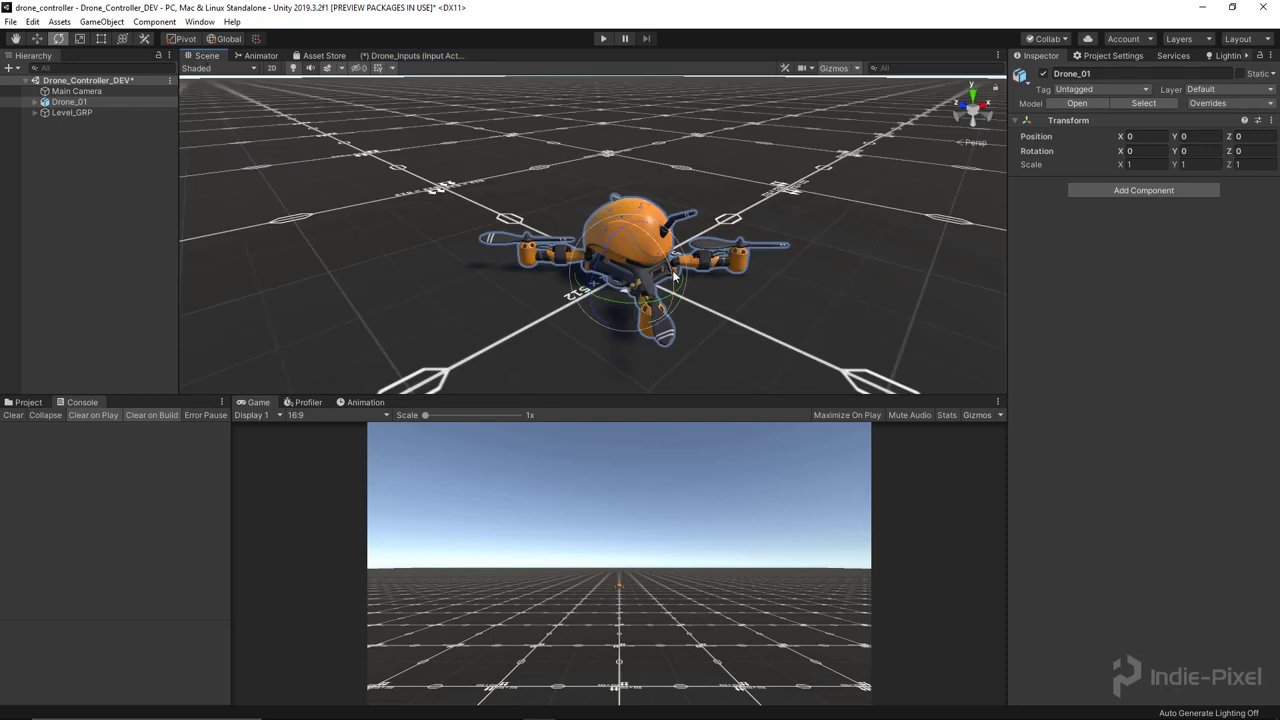
{"action": "left_click_drag", "start_coordinate": [674, 277], "coordinate": [618, 289]}
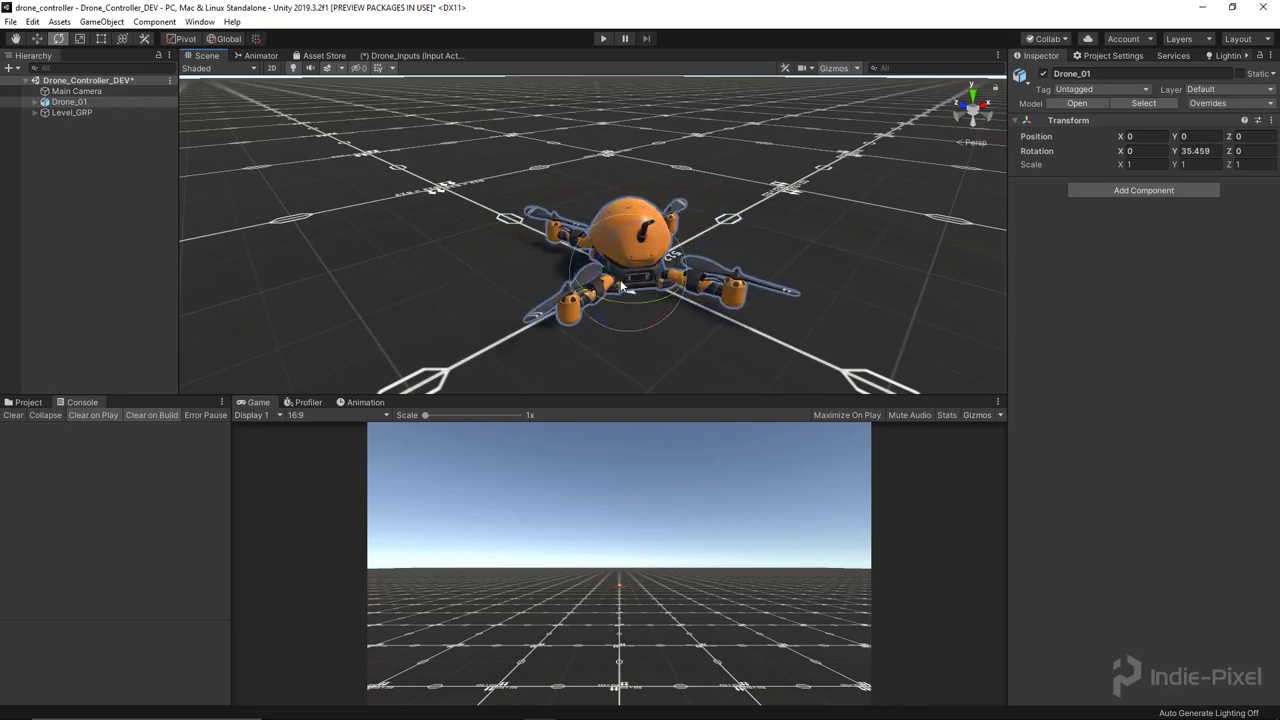
{"action": "key", "text": "ctrl+z"}
{"action": "left_click", "coordinate": [393, 55]}
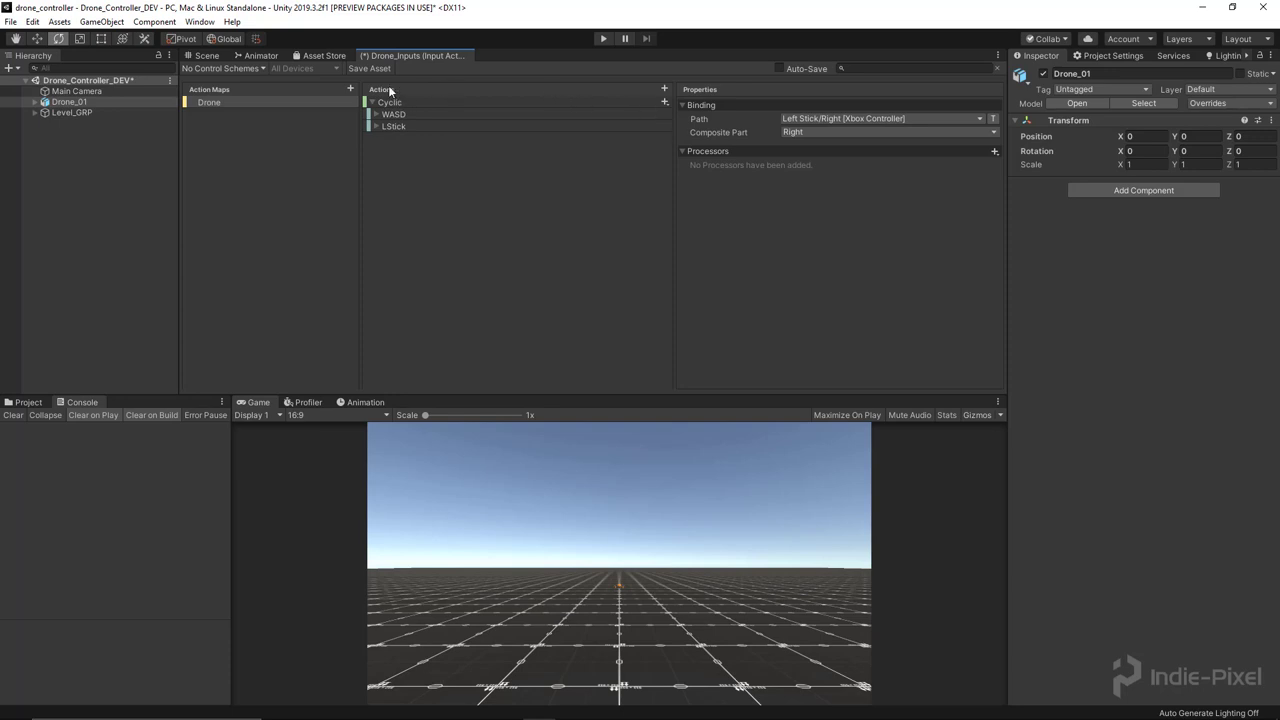
Add an action named Pedals to the Drone action map and delete its empty binding
{"action": "left_click", "coordinate": [665, 89]}
{"action": "type", "text": "Pedals"}
{"action": "key", "text": "Return"}
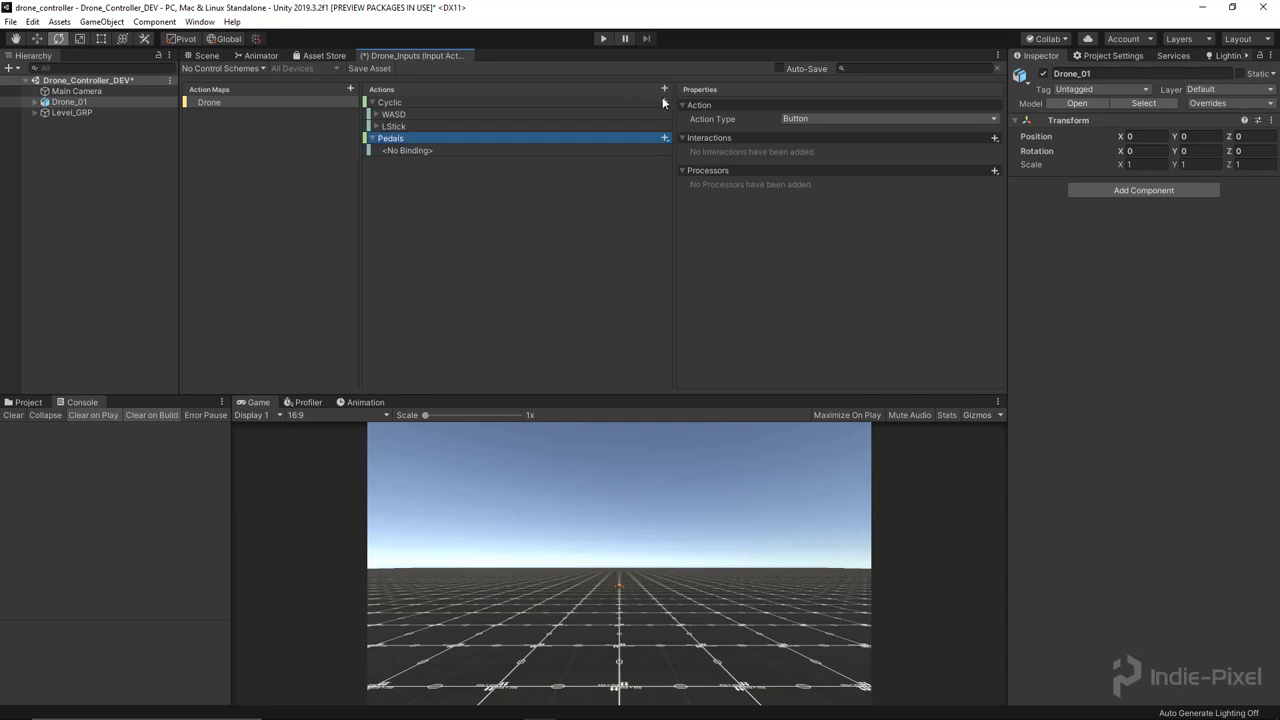
{"action": "left_click", "coordinate": [540, 150]}
{"action": "right_click", "coordinate": [539, 150]}
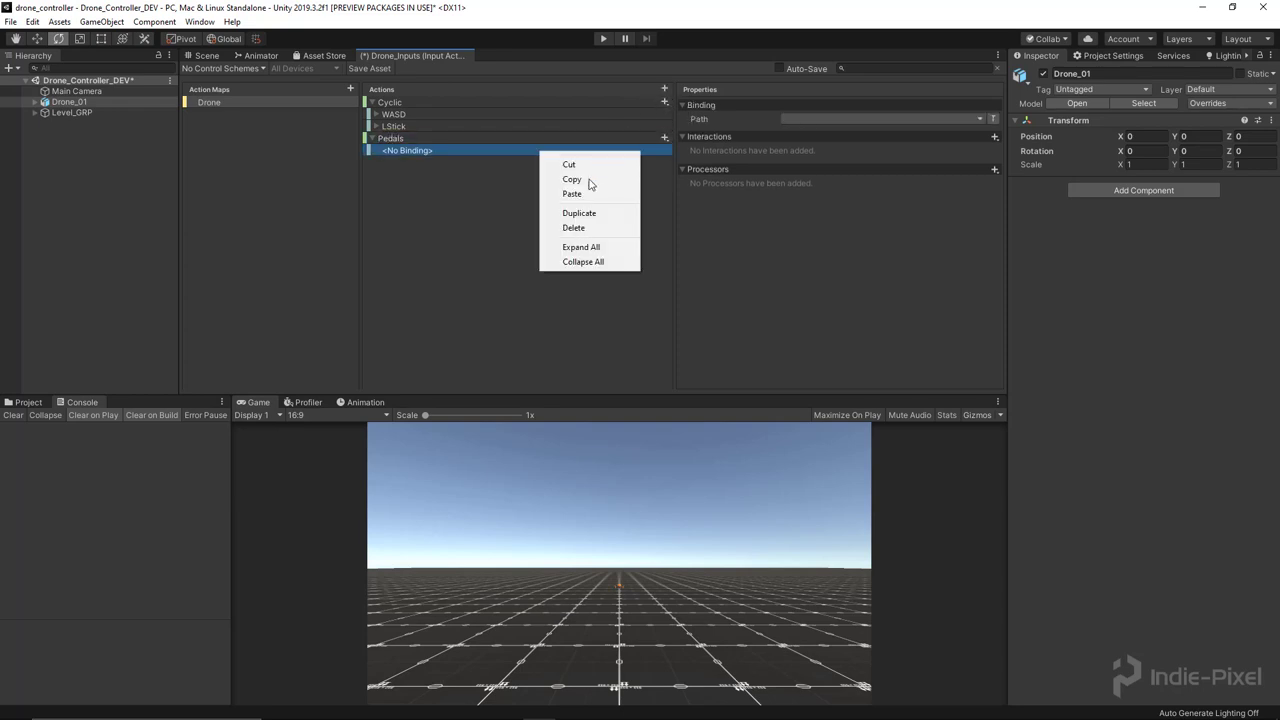
{"action": "left_click", "coordinate": [584, 227]}
Set the Pedals action's type to Pass Through and its control type to Axis
{"action": "left_click", "coordinate": [664, 139]}
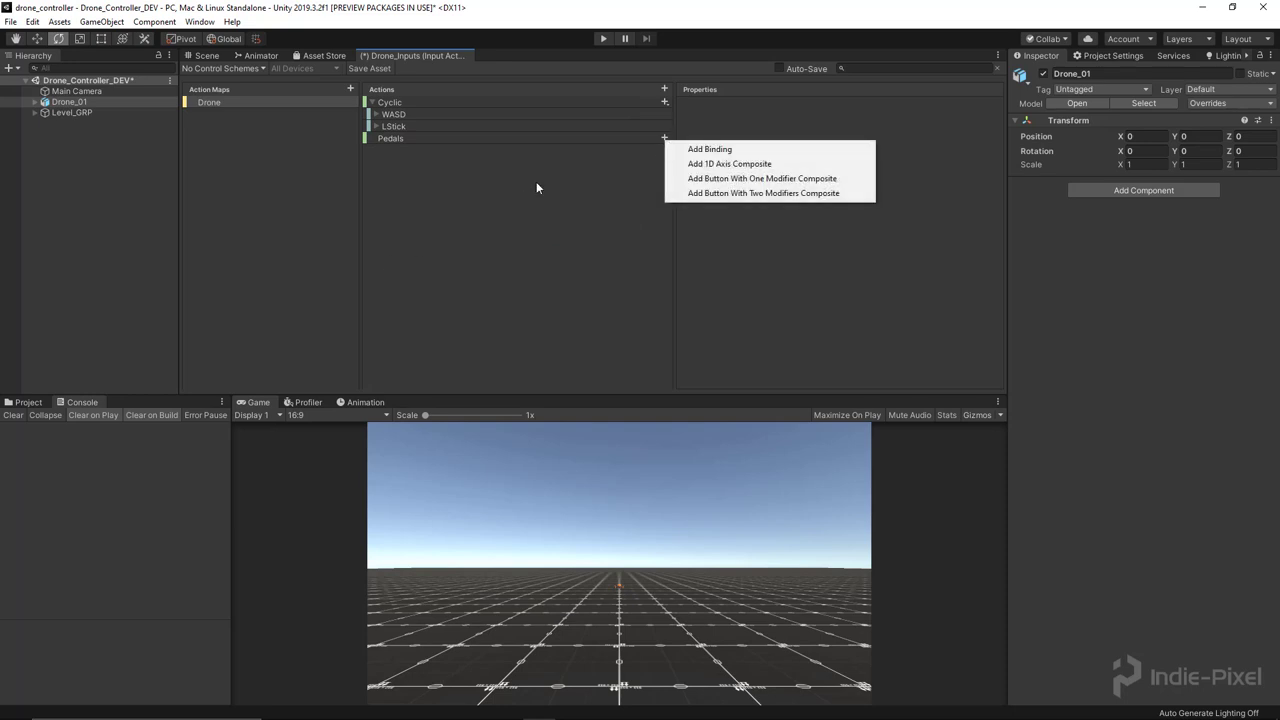
{"action": "left_click", "coordinate": [498, 139]}
{"action": "left_click", "coordinate": [795, 119]}
{"action": "left_click", "coordinate": [830, 162]}
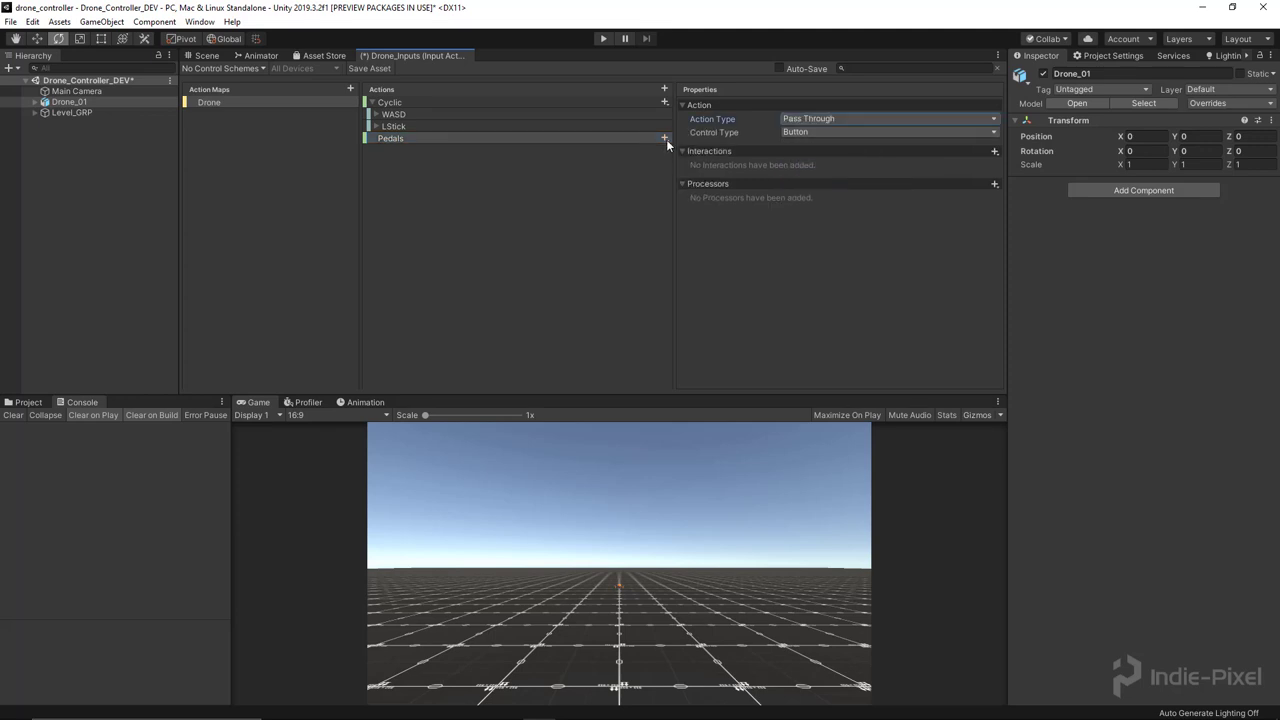
{"action": "left_click", "coordinate": [816, 133]}
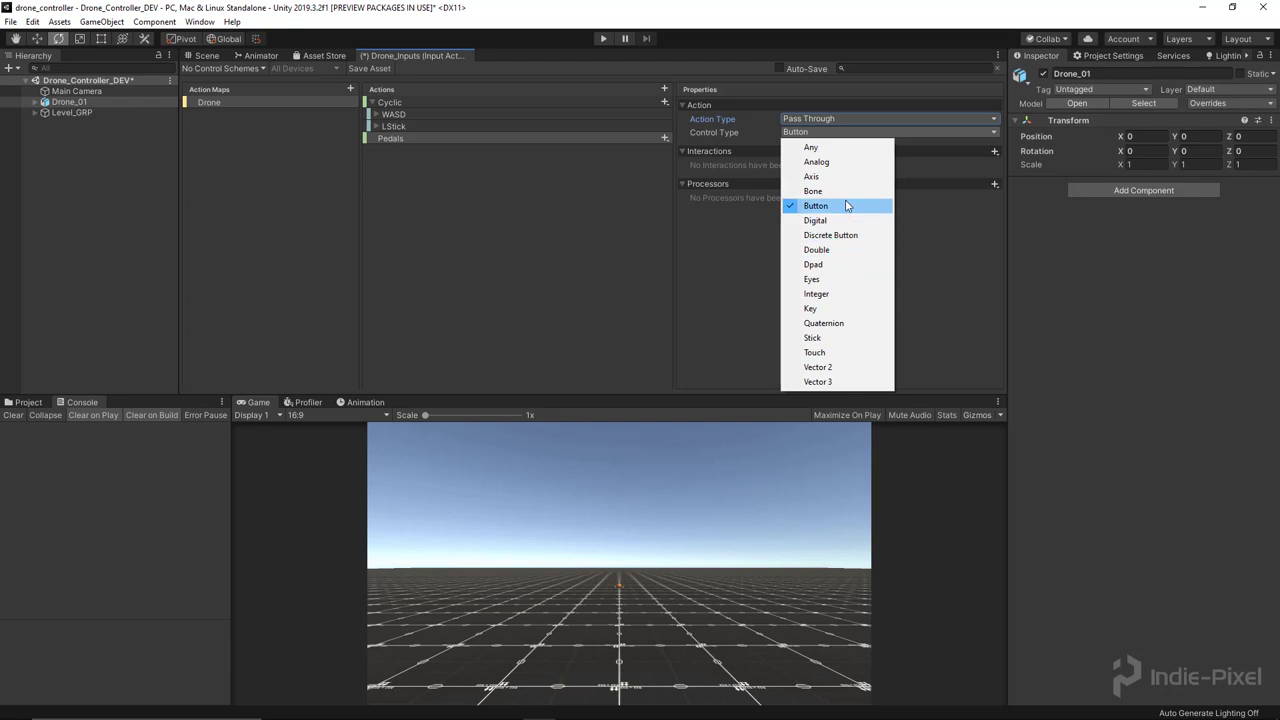
{"action": "left_click", "coordinate": [824, 177]}
Add a 1D Axis Composite to the Pedals action and name it Arrows
{"action": "left_click", "coordinate": [664, 138]}
{"action": "left_click", "coordinate": [705, 163]}
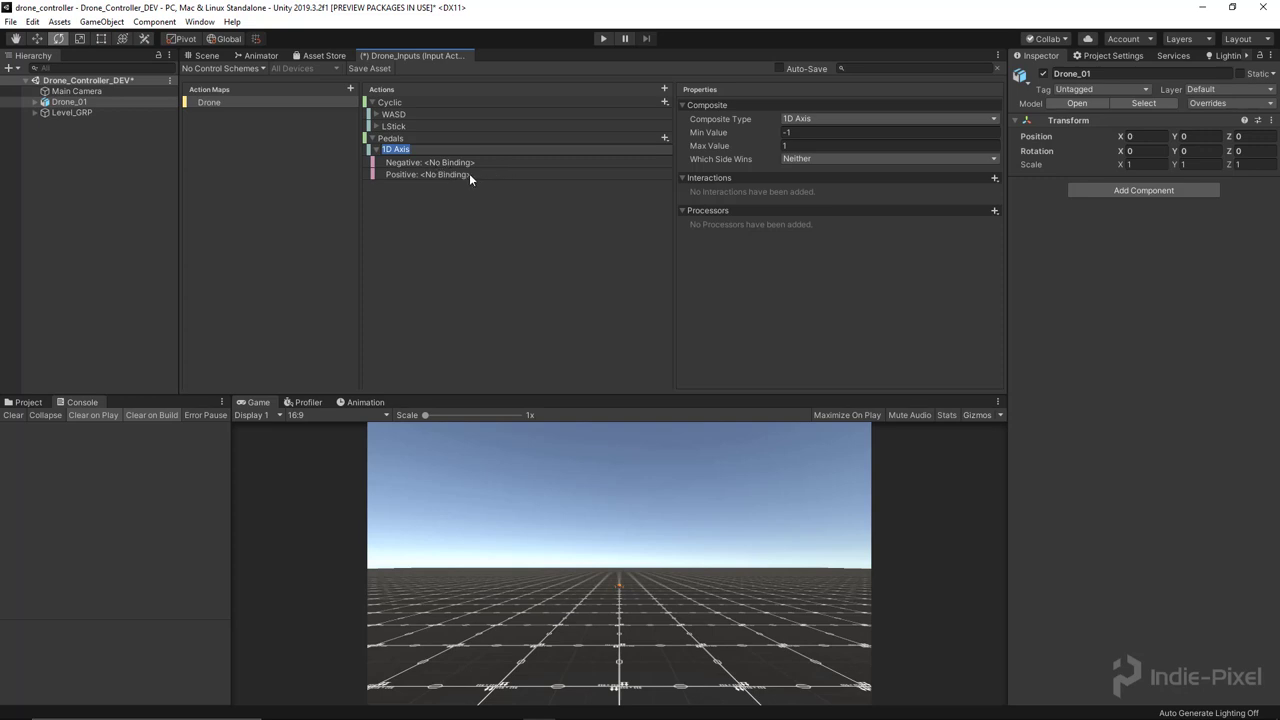
{"action": "type", "text": "Arrows"}
{"action": "key", "text": "Return"}
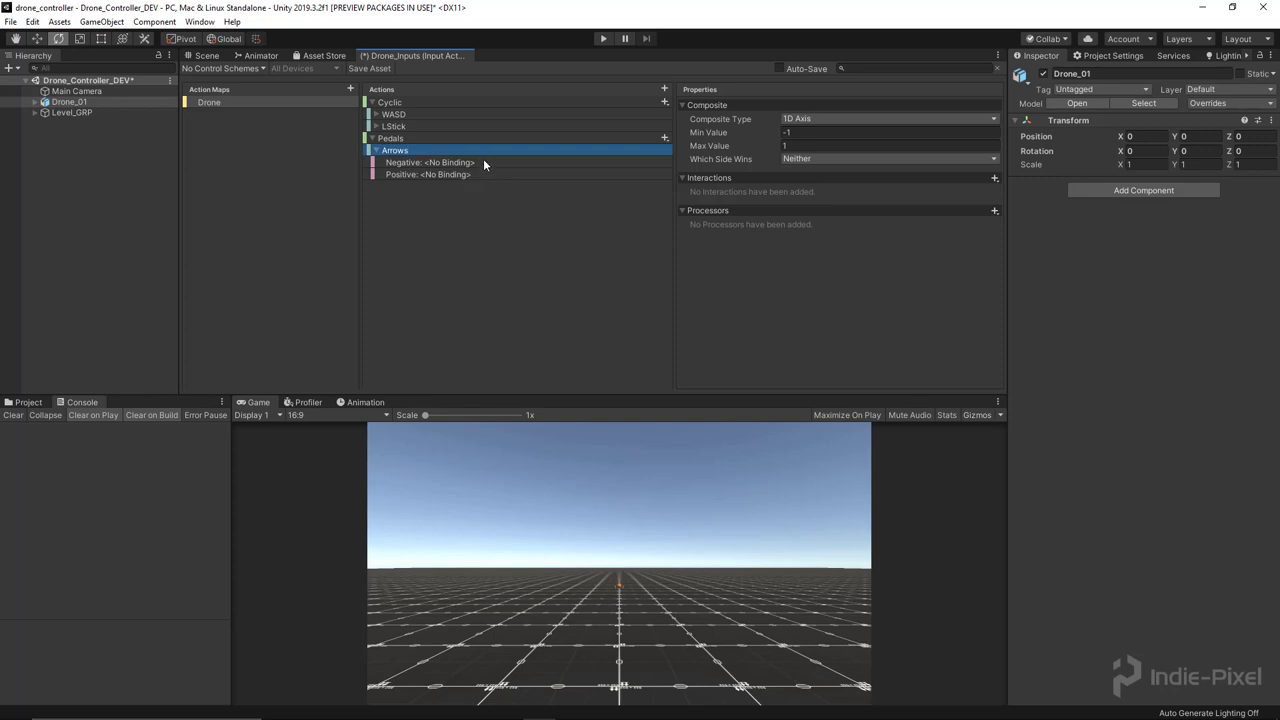
Bind the Arrows composite's Negative part to Left Arrow [Keyboard]
{"action": "left_click", "coordinate": [483, 162]}
{"action": "left_click", "coordinate": [866, 119]}
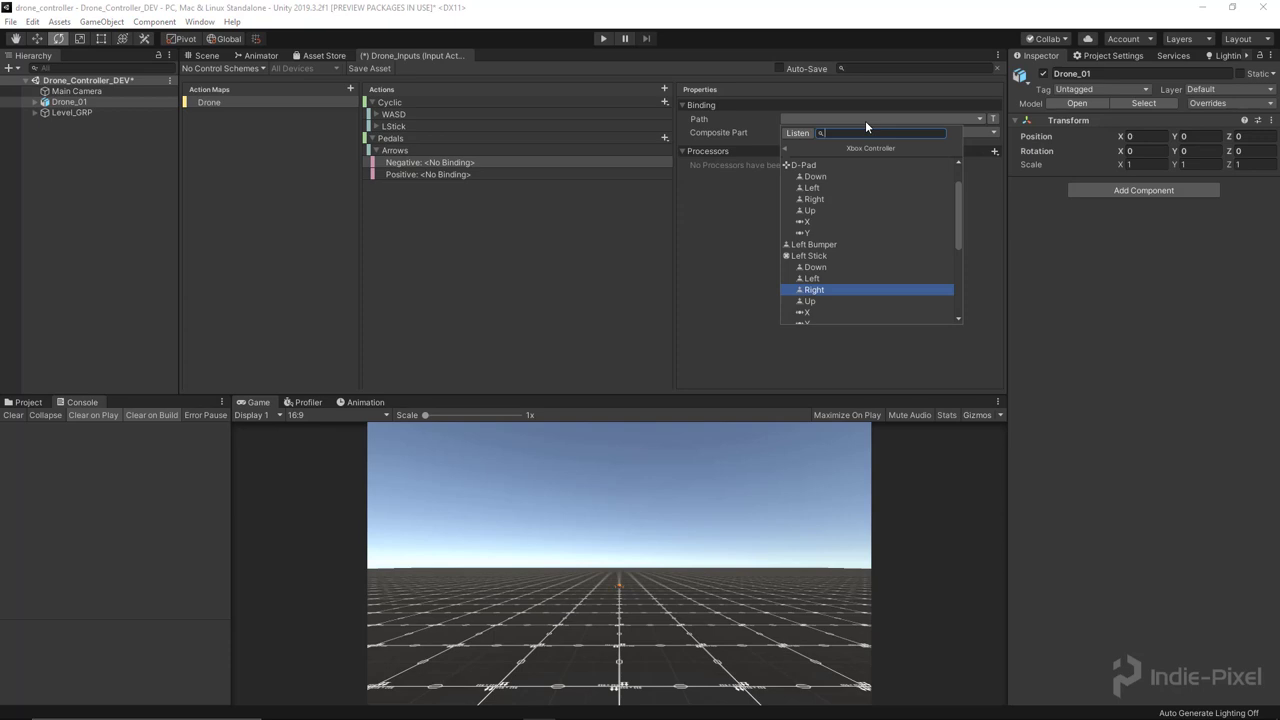
{"action": "left_click", "coordinate": [785, 148]}
{"action": "left_click", "coordinate": [788, 148]}
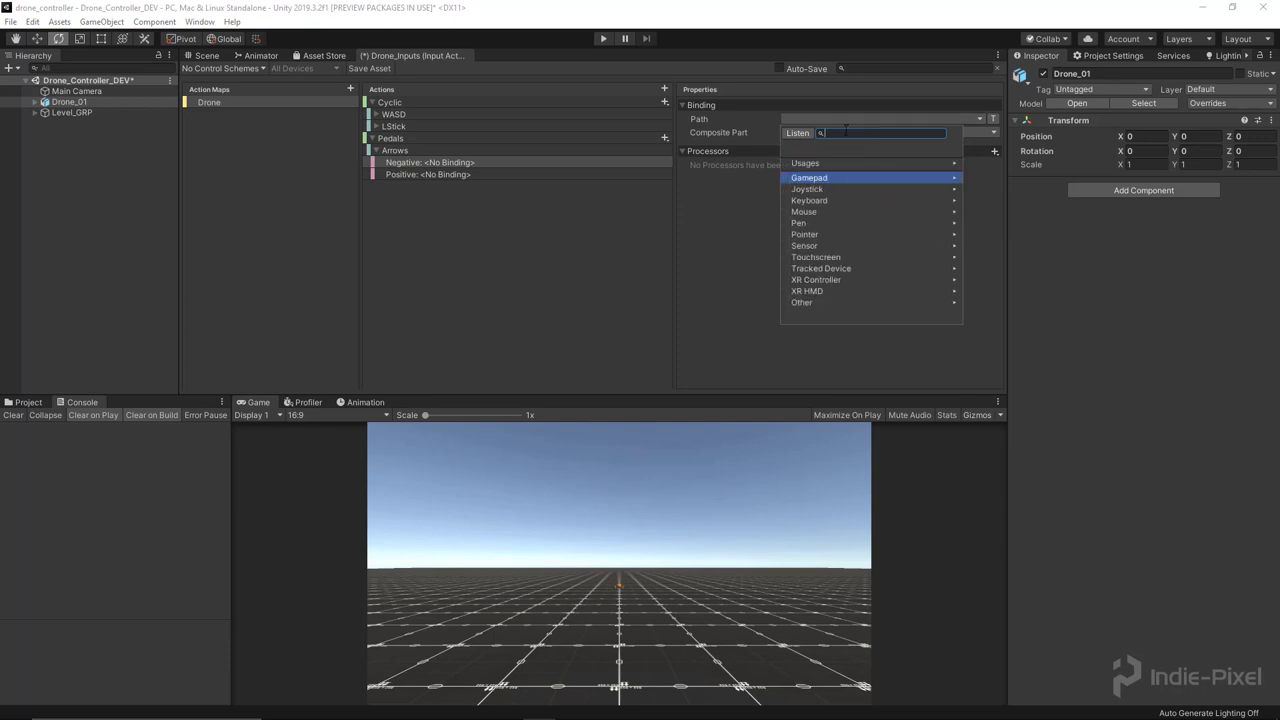
{"action": "type", "text": "left"}
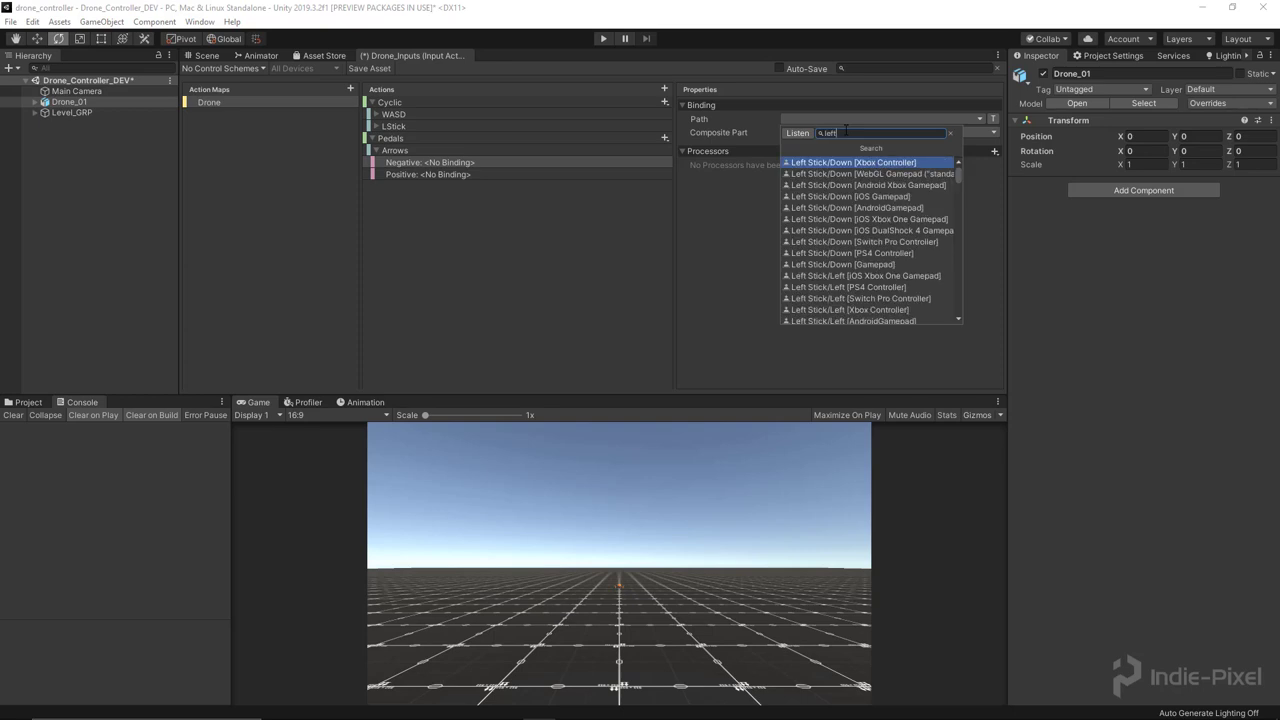
{"action": "type", "text": " arrow"}
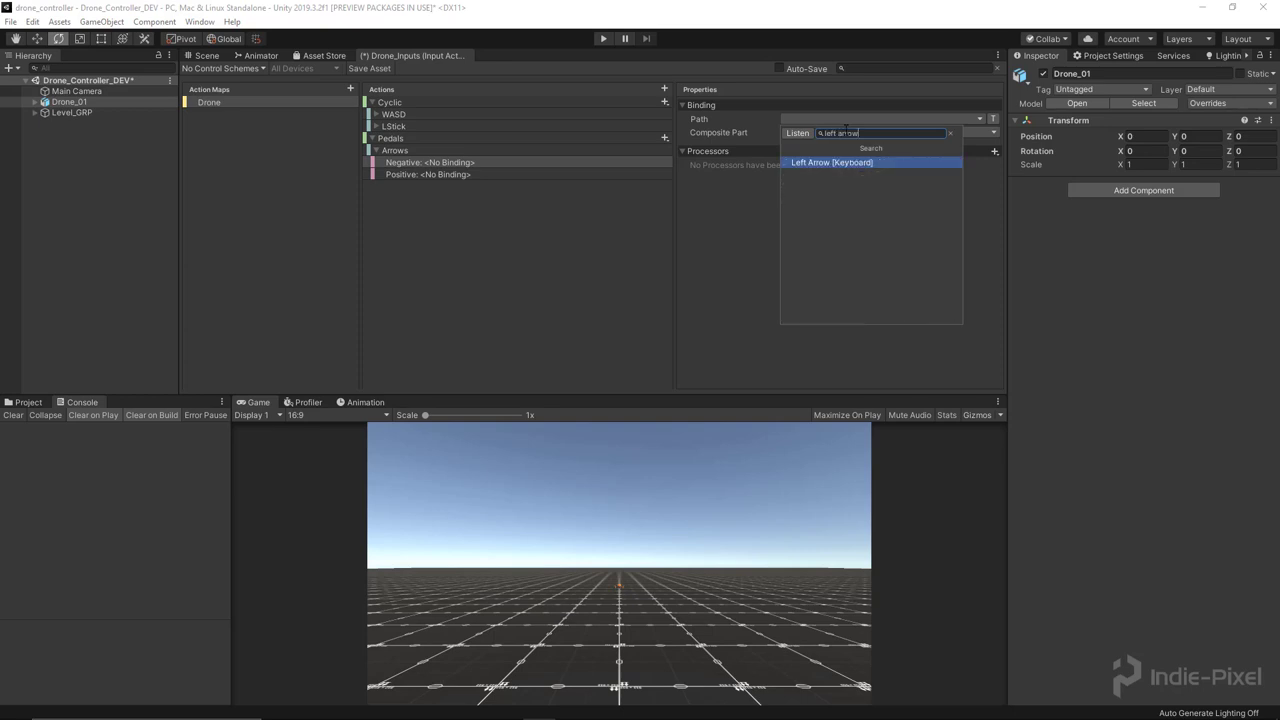
{"action": "left_click", "coordinate": [810, 163]}
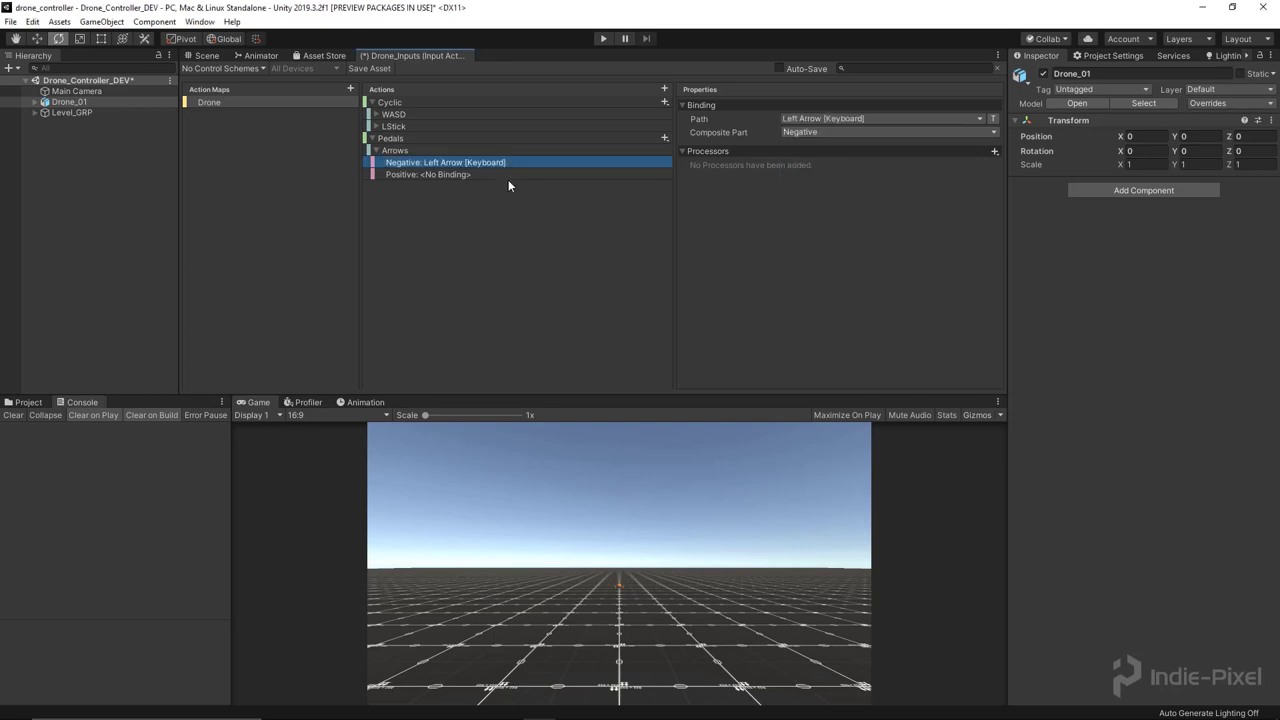
Bind the Arrows composite's Positive part to Right Arrow [Keyboard]
{"action": "left_click", "coordinate": [515, 175]}
{"action": "left_click", "coordinate": [812, 120]}
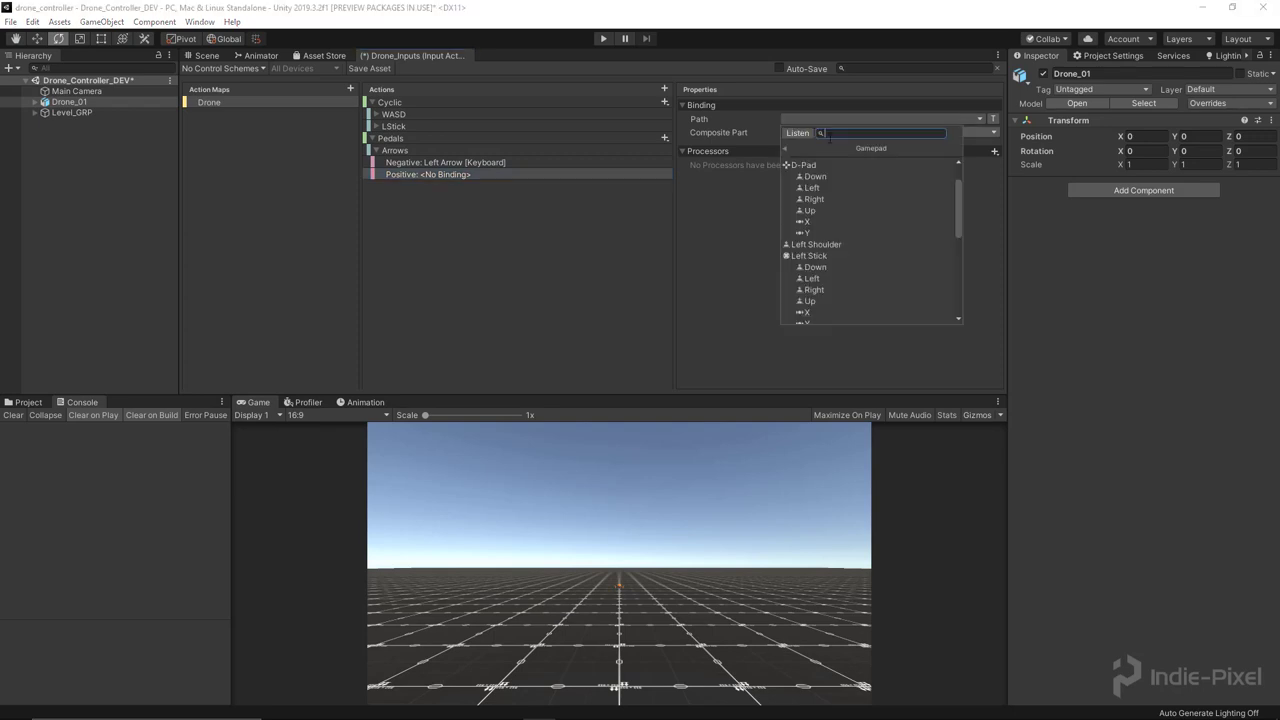
{"action": "type", "text": "right arow"}
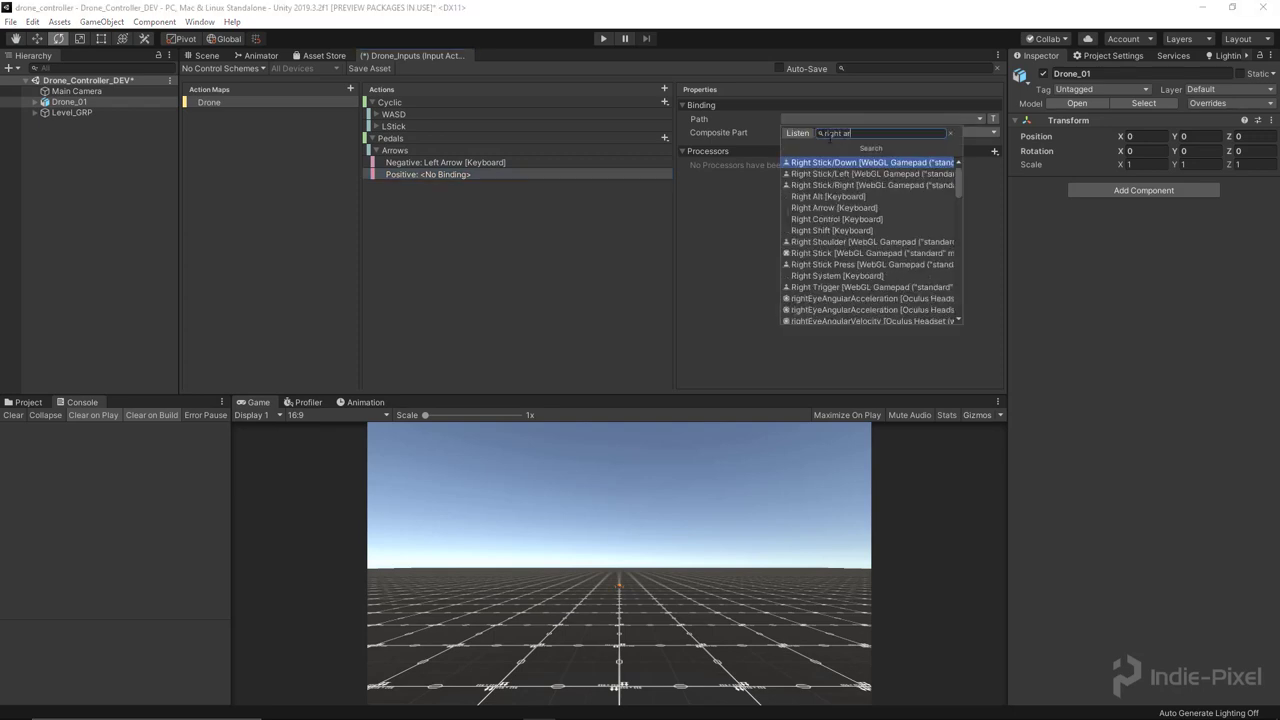
{"action": "key", "text": "BackSpace"}
{"action": "key", "text": "BackSpace"}
{"action": "type", "text": "row"}
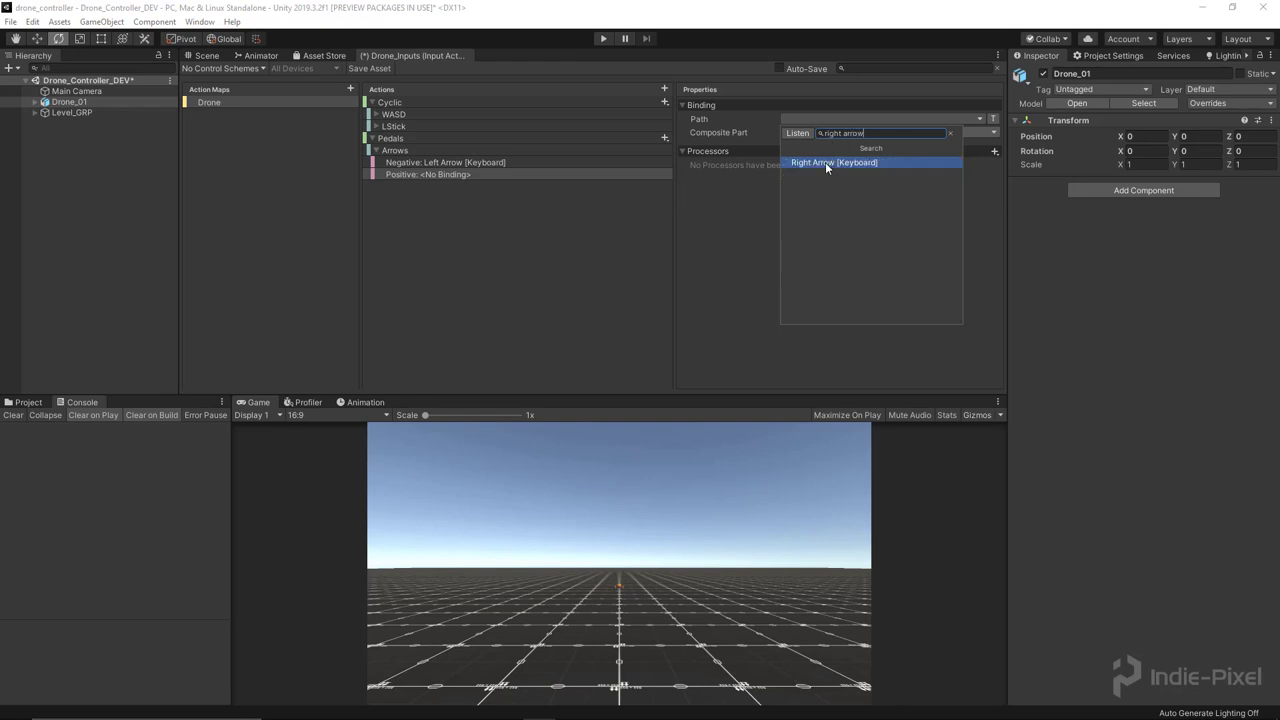
{"action": "left_click", "coordinate": [825, 162]}
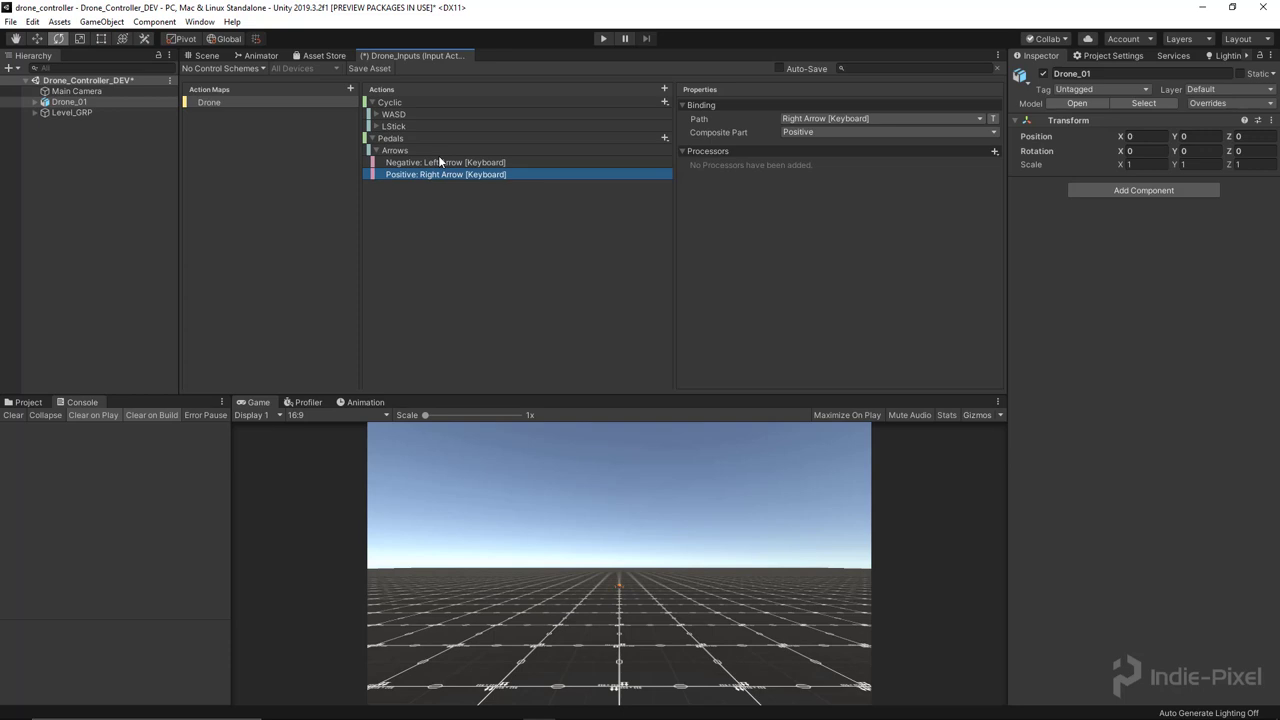
Move Drone_01 vertically in the scene, bring it back to its starting height and return to the Drone_Inputs editor
{"action": "left_click", "coordinate": [203, 57]}
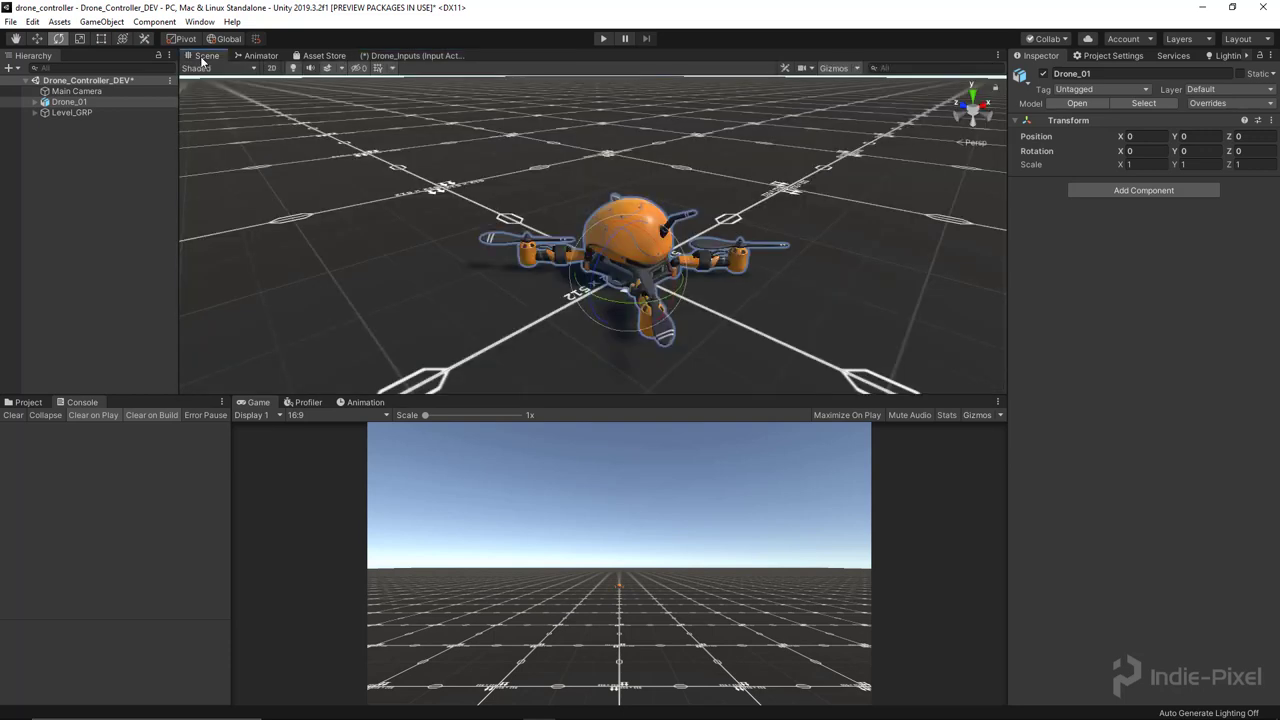
{"action": "key", "text": "w"}
{"action": "mouse_move", "coordinate": [632, 230]}
{"action": "left_mouse_down"}
{"action": "mouse_move", "coordinate": [635, 193]}
{"action": "mouse_move", "coordinate": [636, 248]}
{"action": "left_mouse_up"}
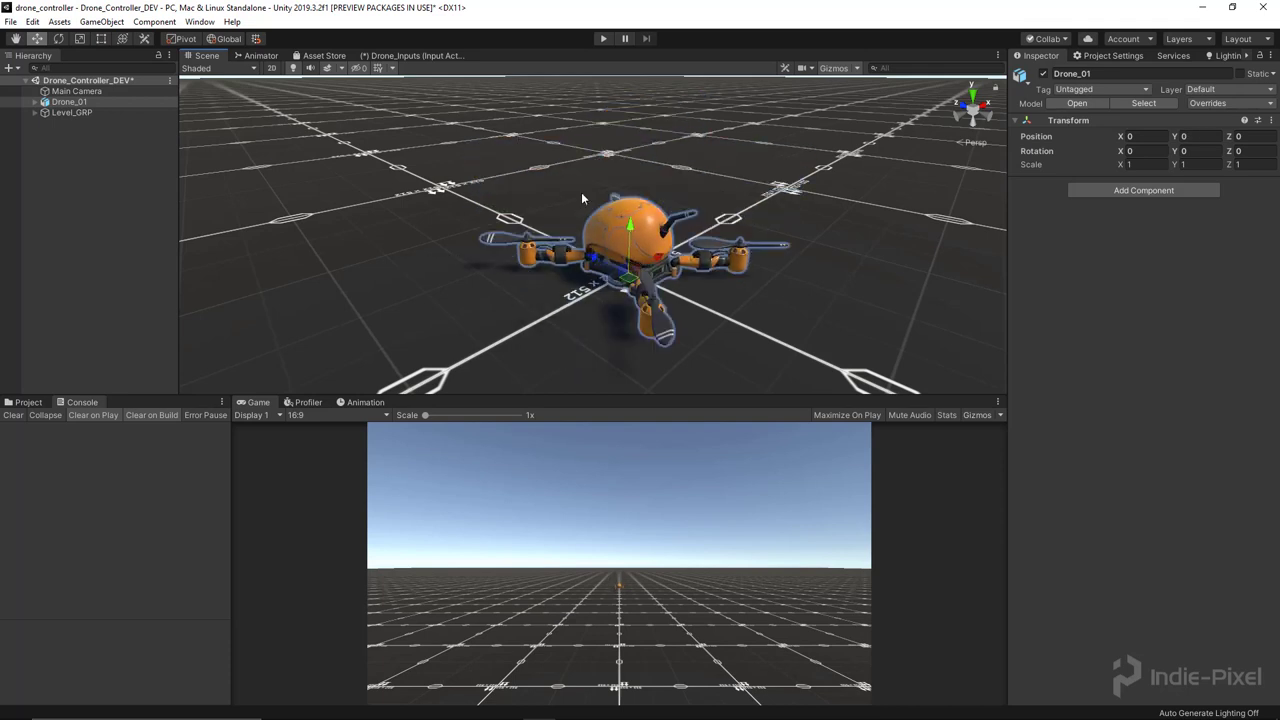
{"action": "left_click", "coordinate": [412, 56]}
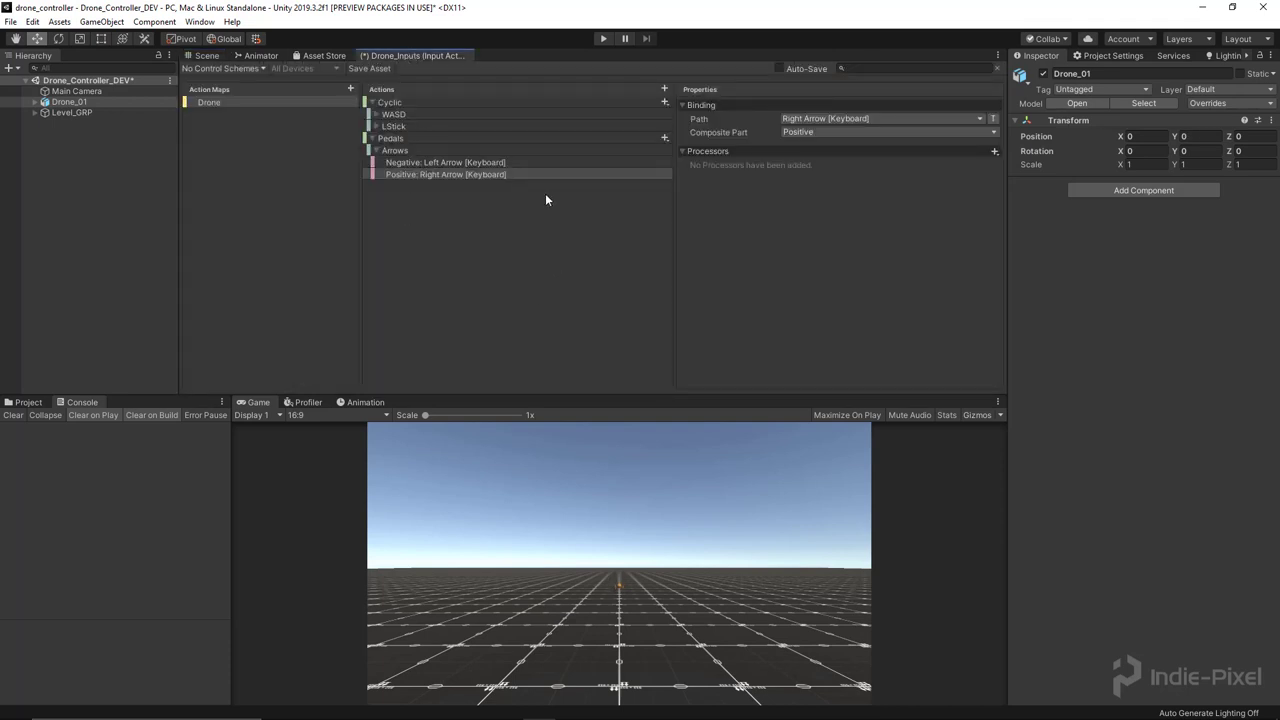
Add a new action named Throttle to the Drone action map
{"action": "left_click", "coordinate": [664, 89]}
{"action": "type", "text": "Throttle"}
{"action": "key", "text": "Return"}
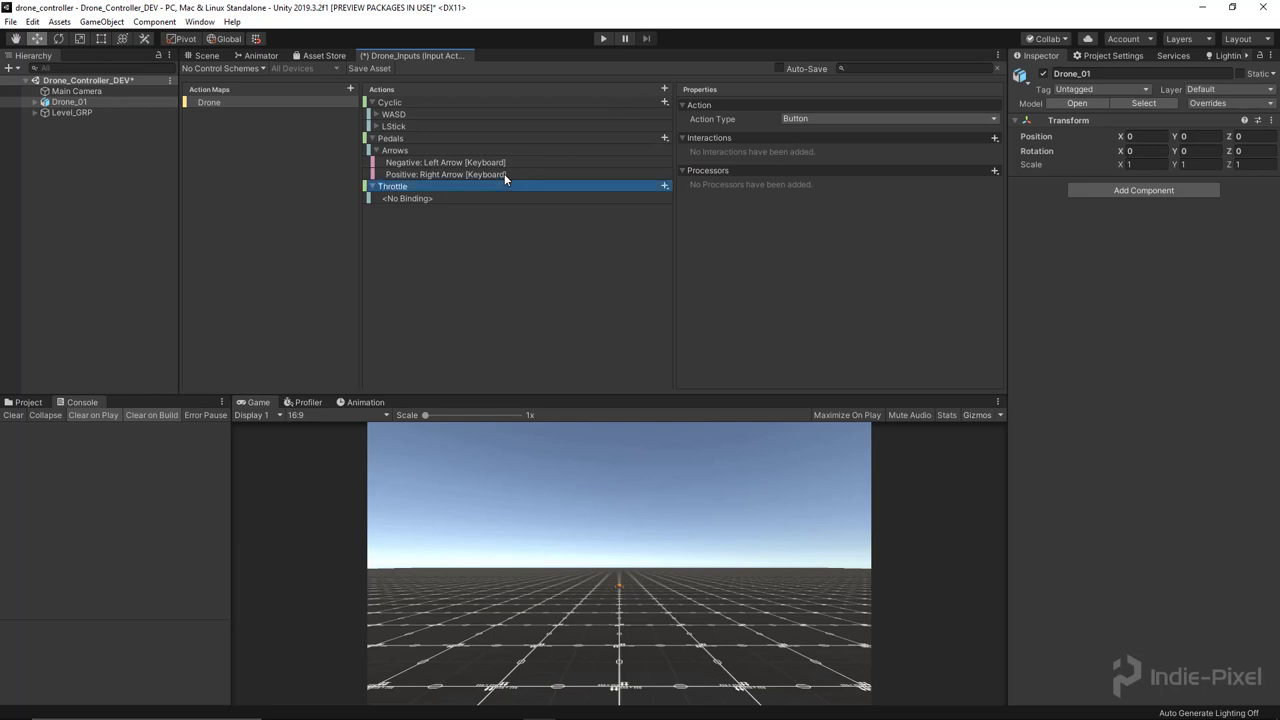
Delete the empty binding under the Throttle action and set the action to type Value with control type Axis
{"action": "right_click", "coordinate": [525, 201]}
{"action": "left_click", "coordinate": [552, 277]}
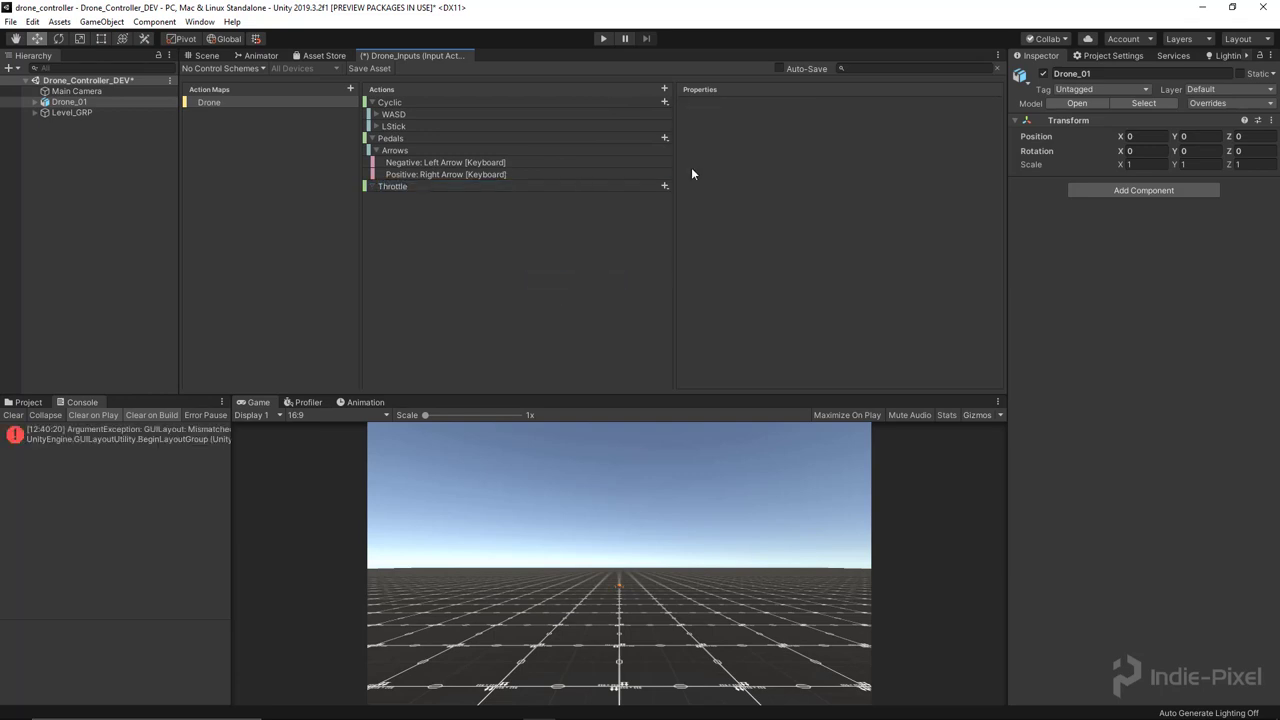
{"action": "left_click", "coordinate": [576, 186]}
{"action": "left_click", "coordinate": [920, 117]}
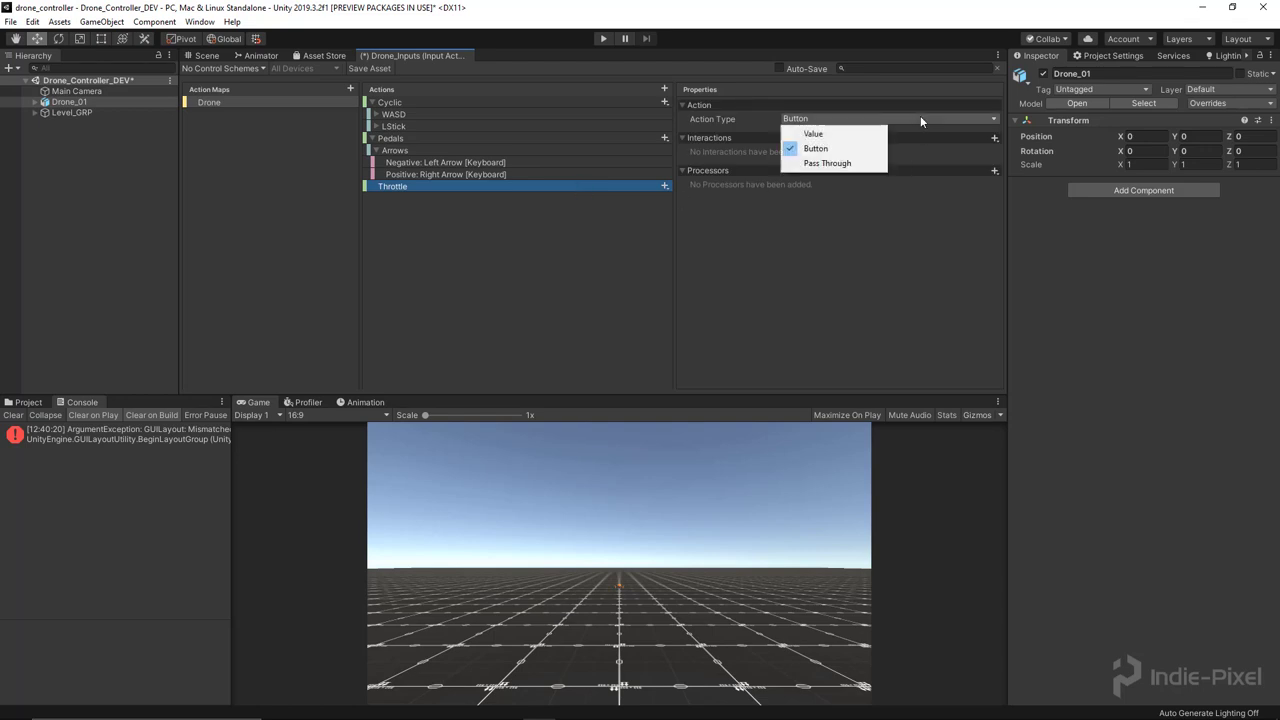
{"action": "left_click", "coordinate": [834, 133]}
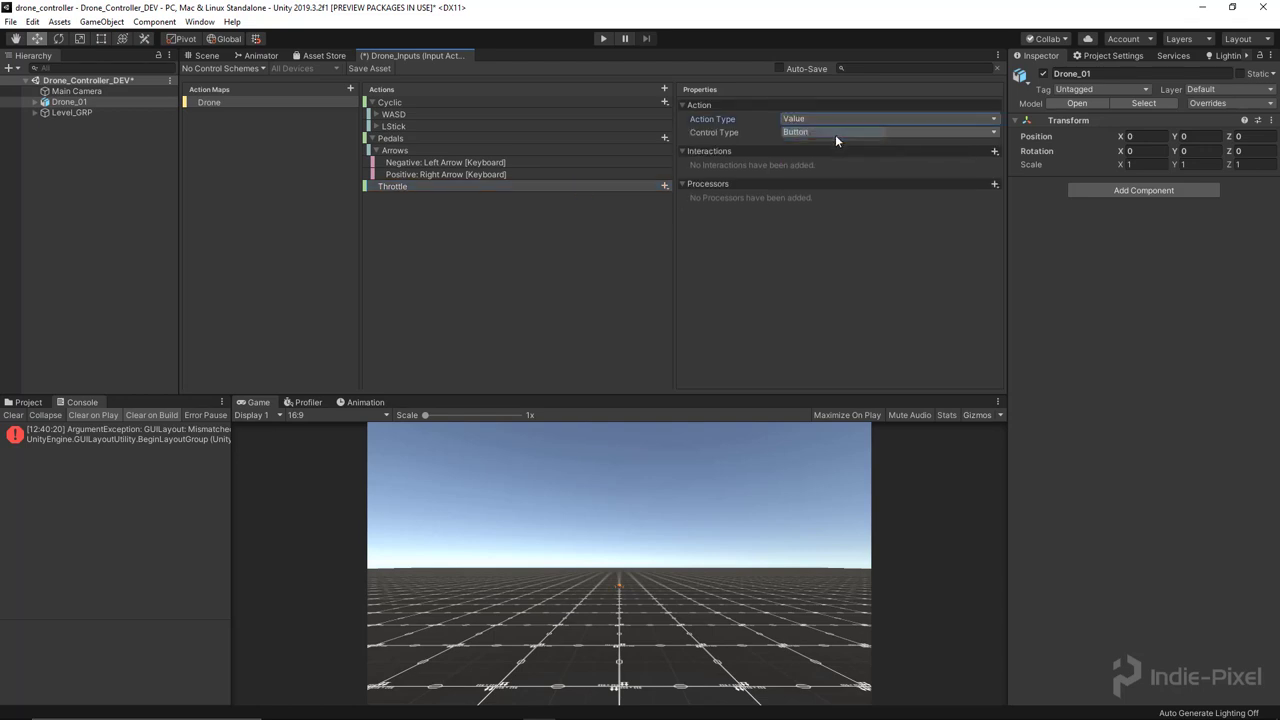
{"action": "left_click", "coordinate": [823, 133]}
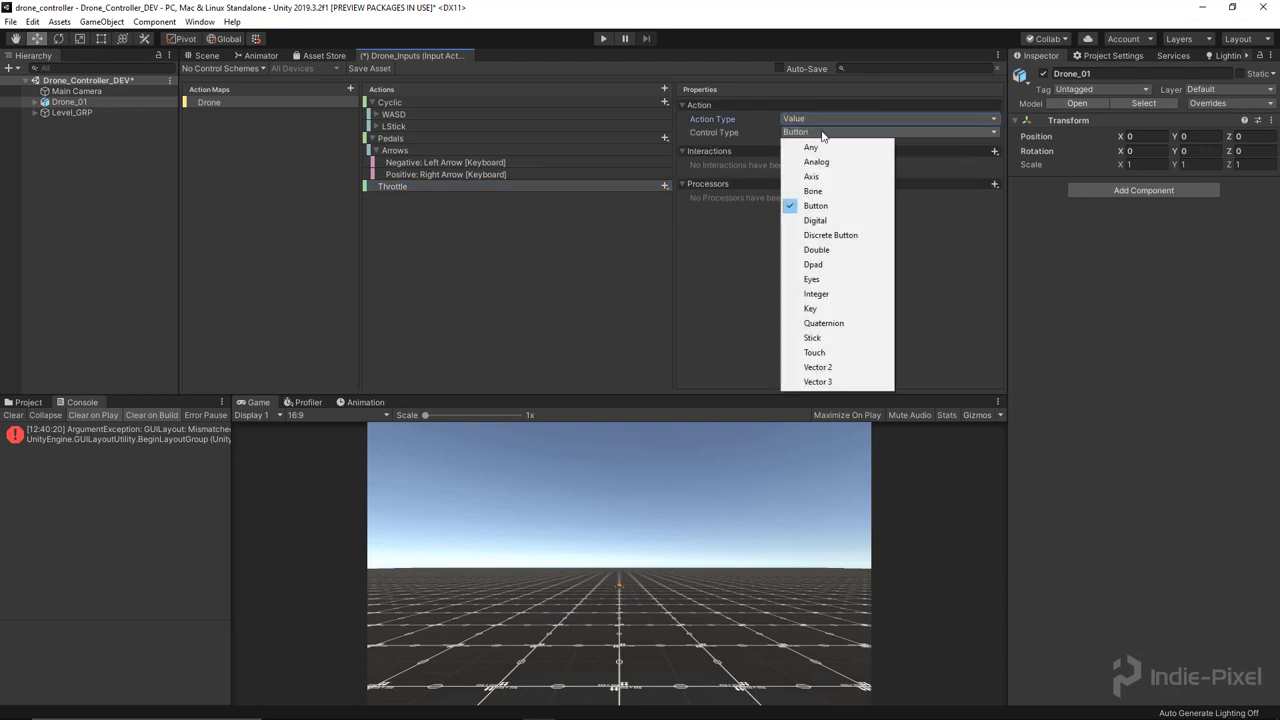
{"action": "left_click", "coordinate": [812, 176]}
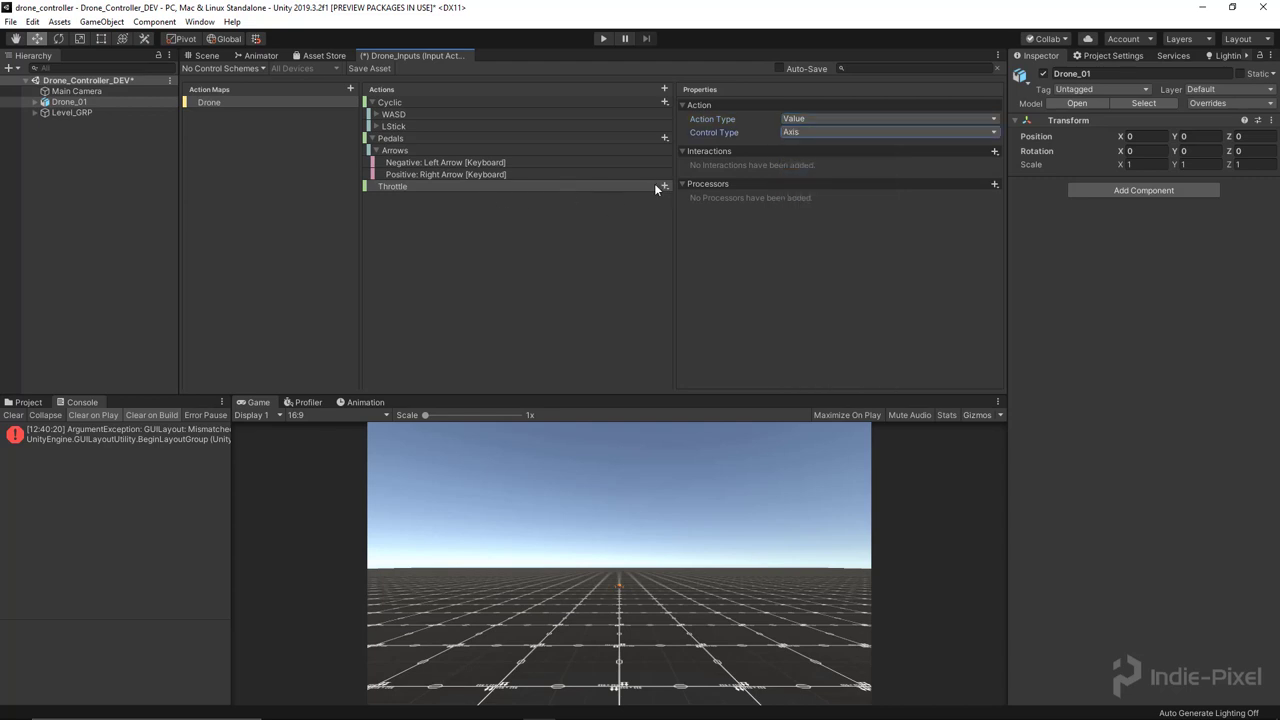
Add a 1D Axis composite named Arrows to the Throttle action
{"action": "left_click", "coordinate": [663, 187]}
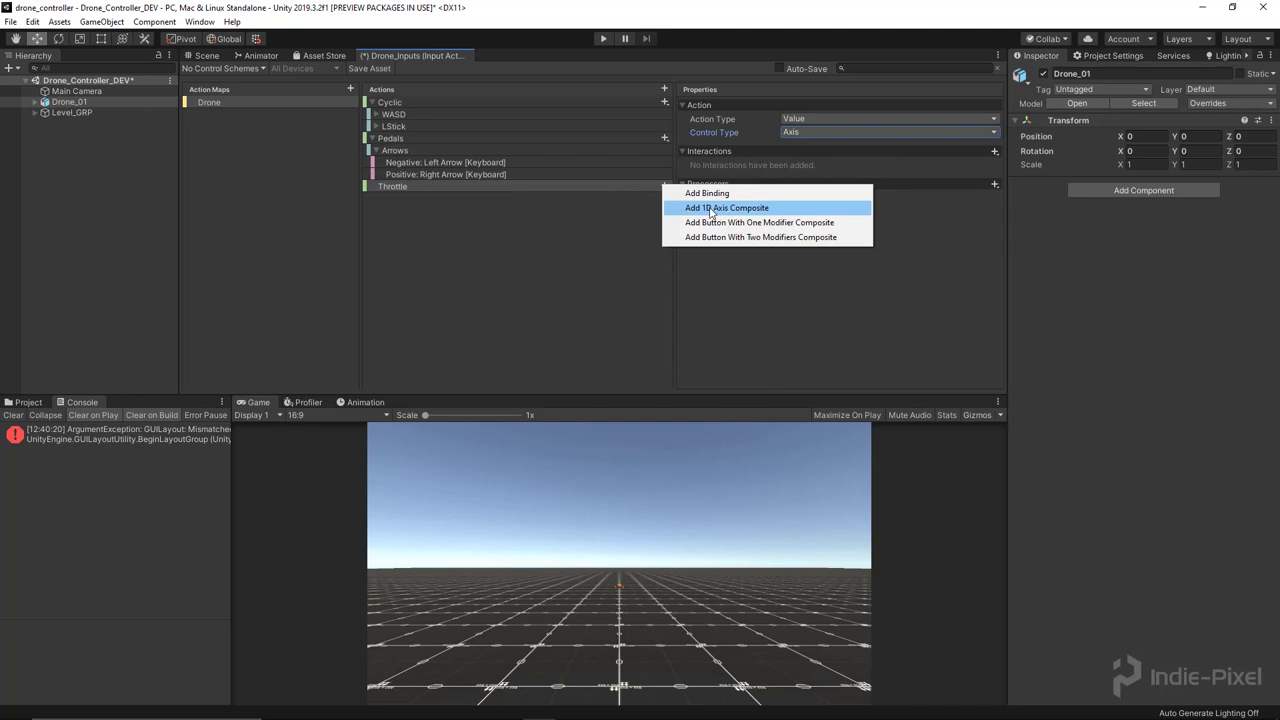
{"action": "left_click", "coordinate": [710, 208]}
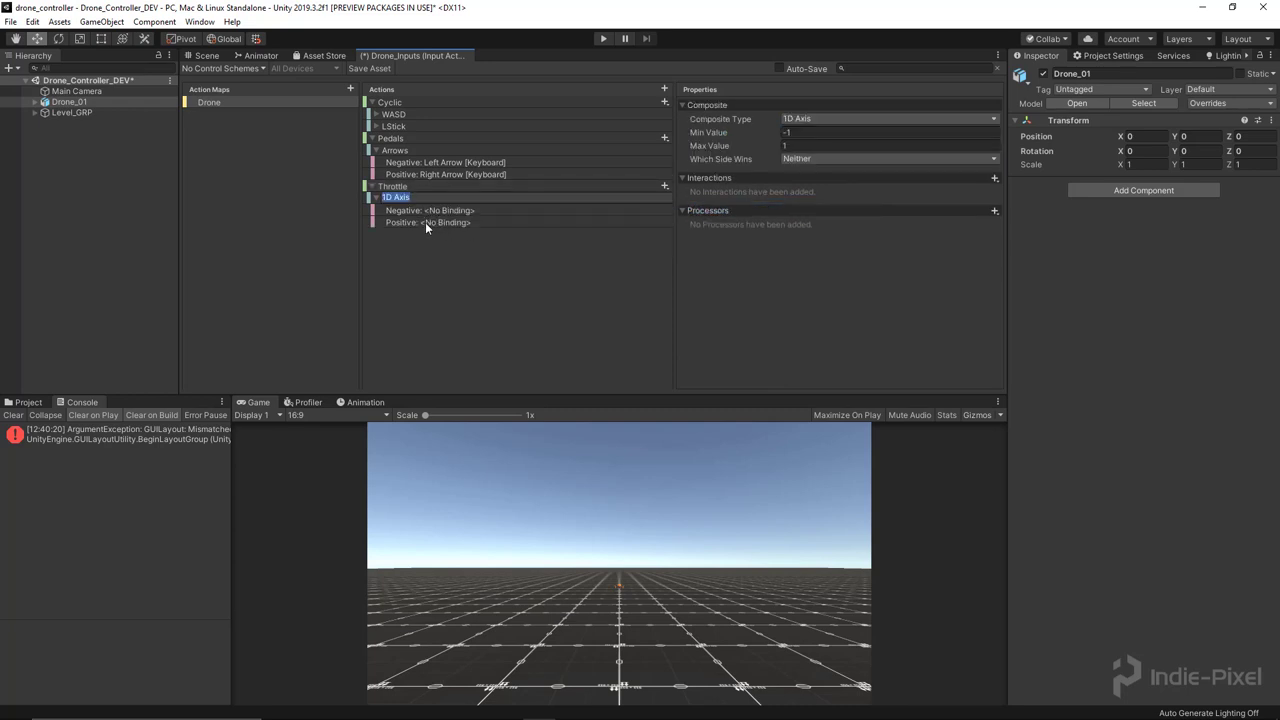
{"action": "type", "text": "Arrows"}
{"action": "key", "text": "Return"}
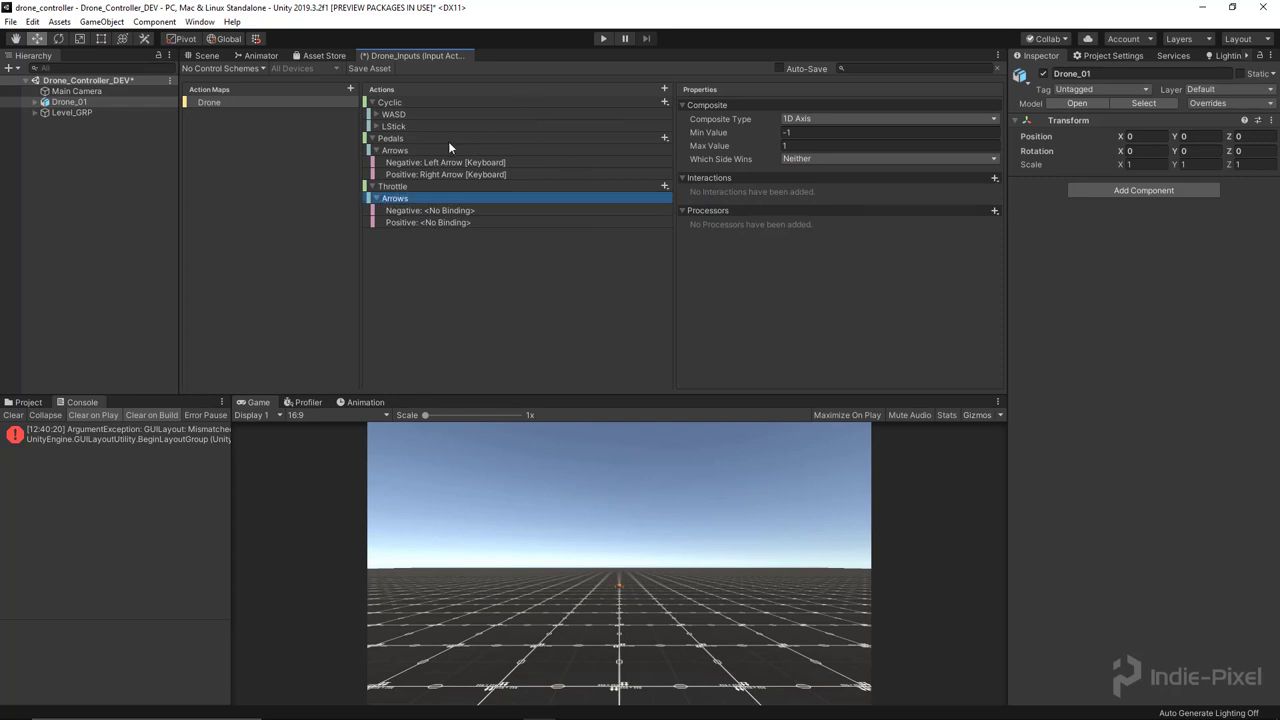
Bind the Negative part of Throttle's Arrows composite to Down Arrow [Keyboard]
{"action": "left_click", "coordinate": [377, 151]}
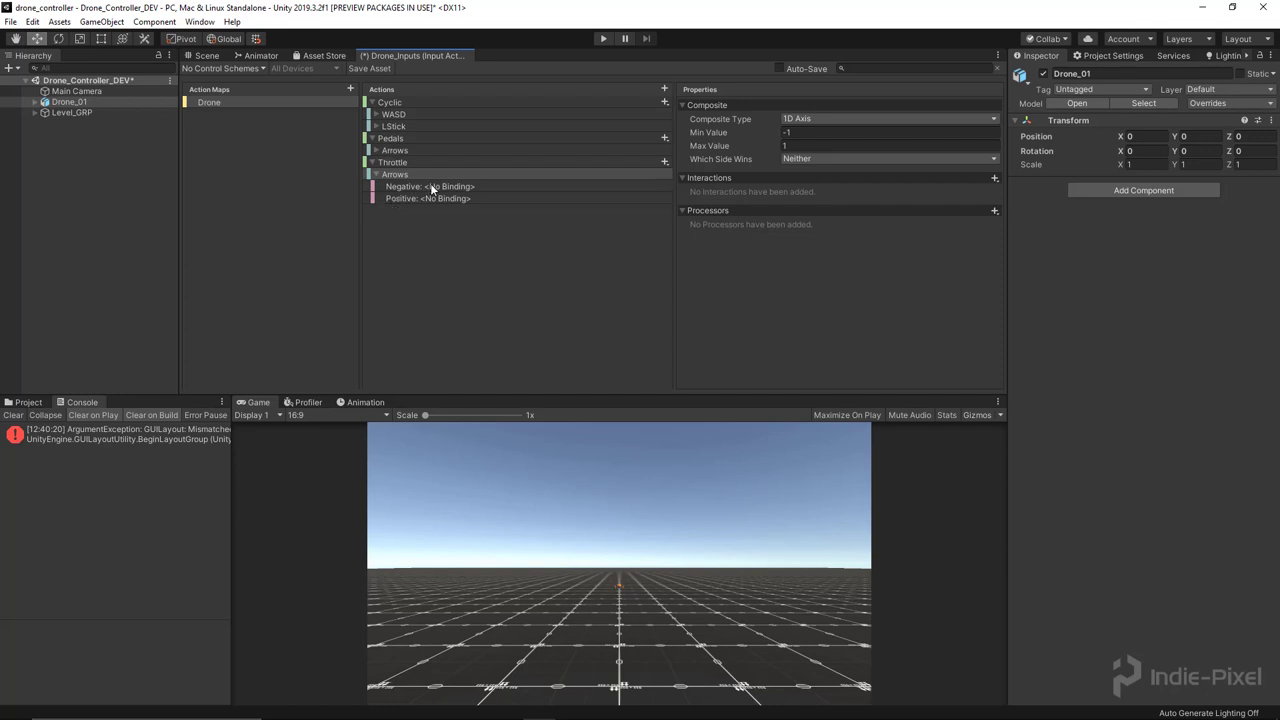
{"action": "left_click", "coordinate": [432, 189]}
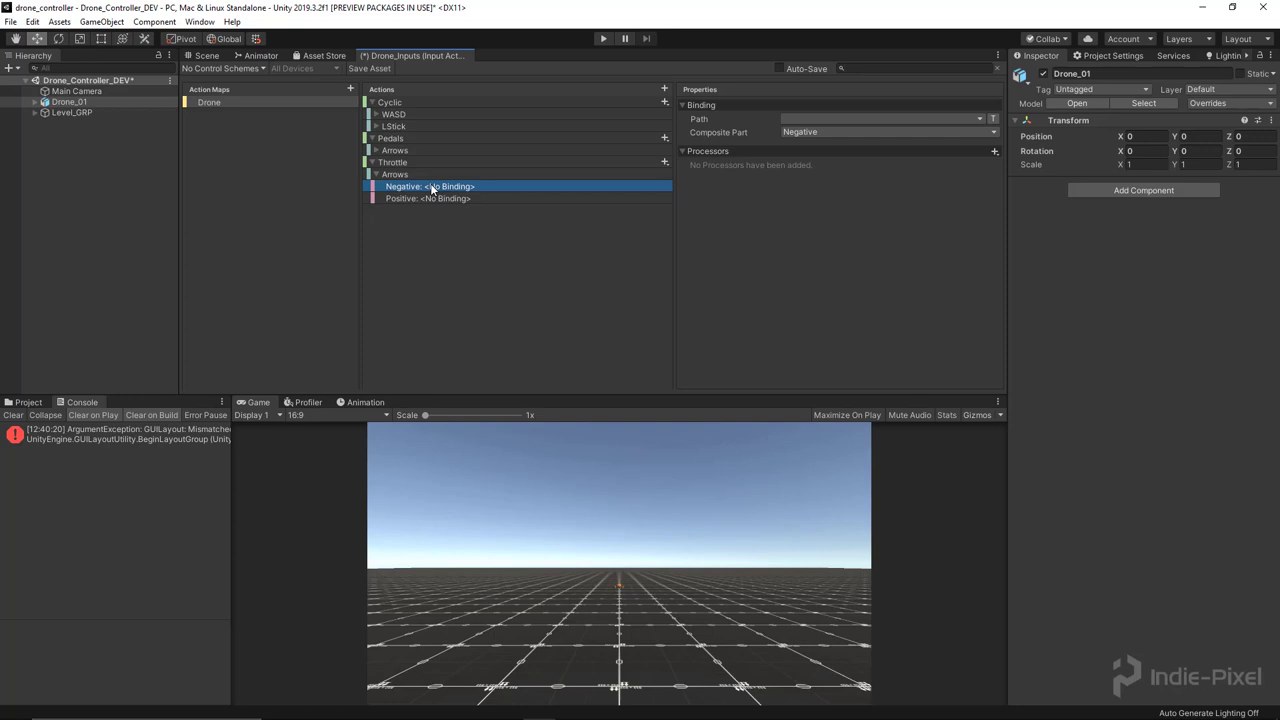
{"action": "left_click", "coordinate": [846, 118]}
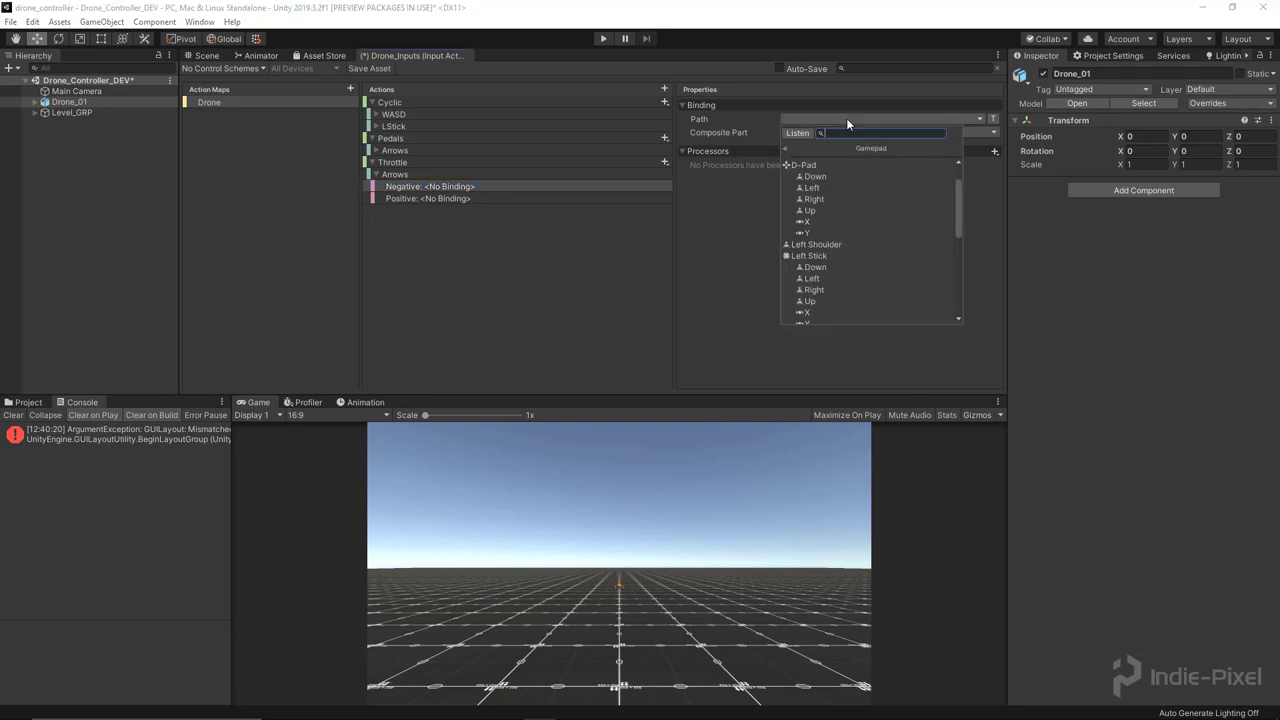
{"action": "type", "text": "down"}
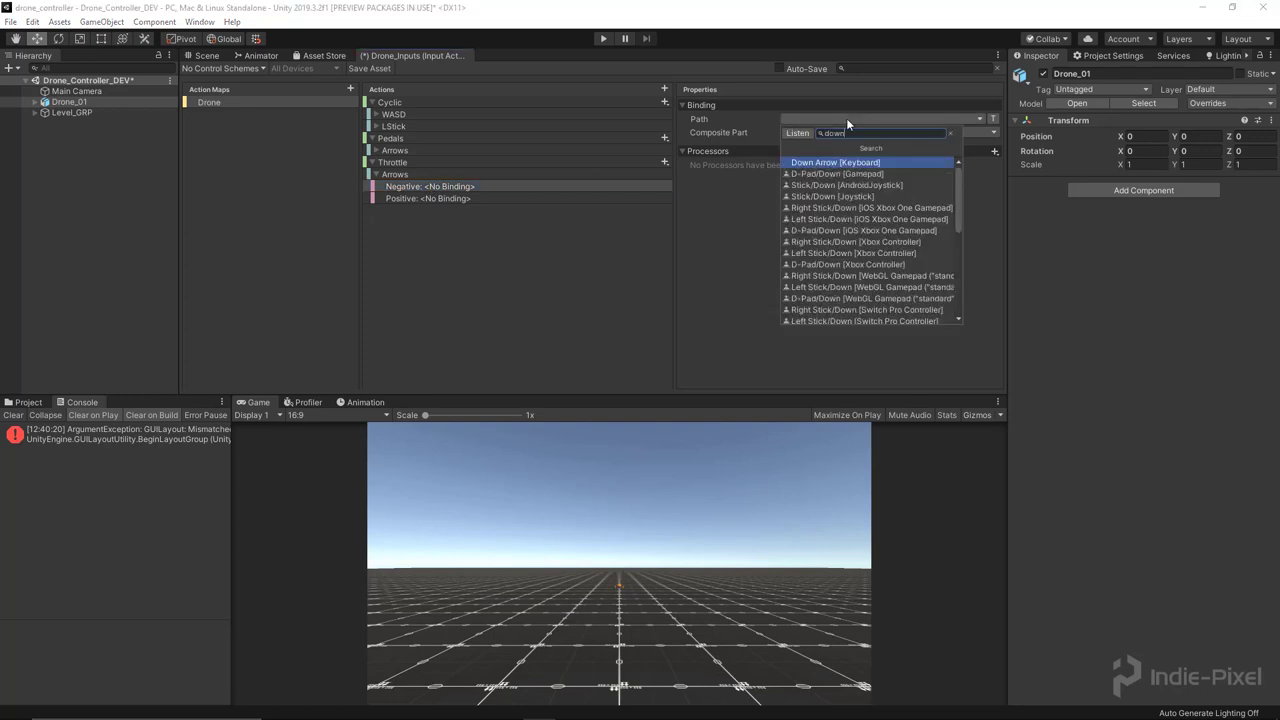
{"action": "key", "text": "Return"}
Bind the Positive part of Throttle's Arrows composite to Up Arrow [Keyboard]
{"action": "left_click", "coordinate": [546, 198]}
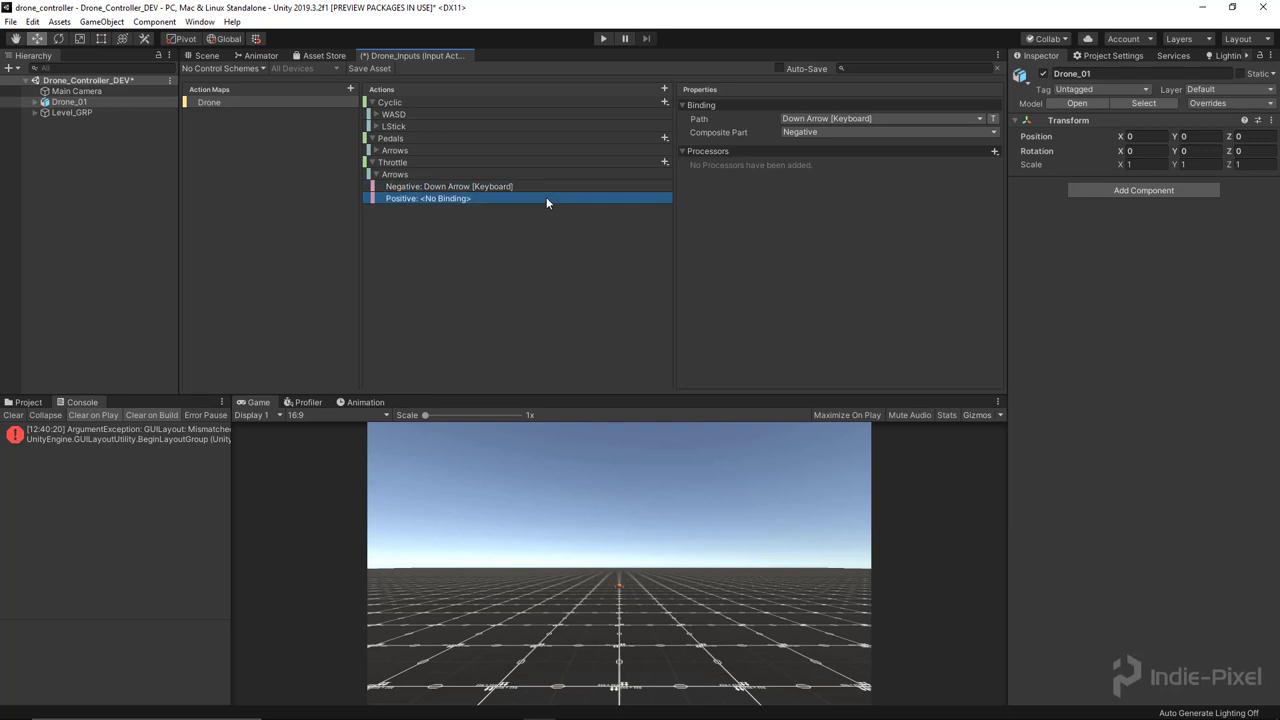
{"action": "left_click", "coordinate": [832, 119]}
{"action": "type", "text": "up arrow"}
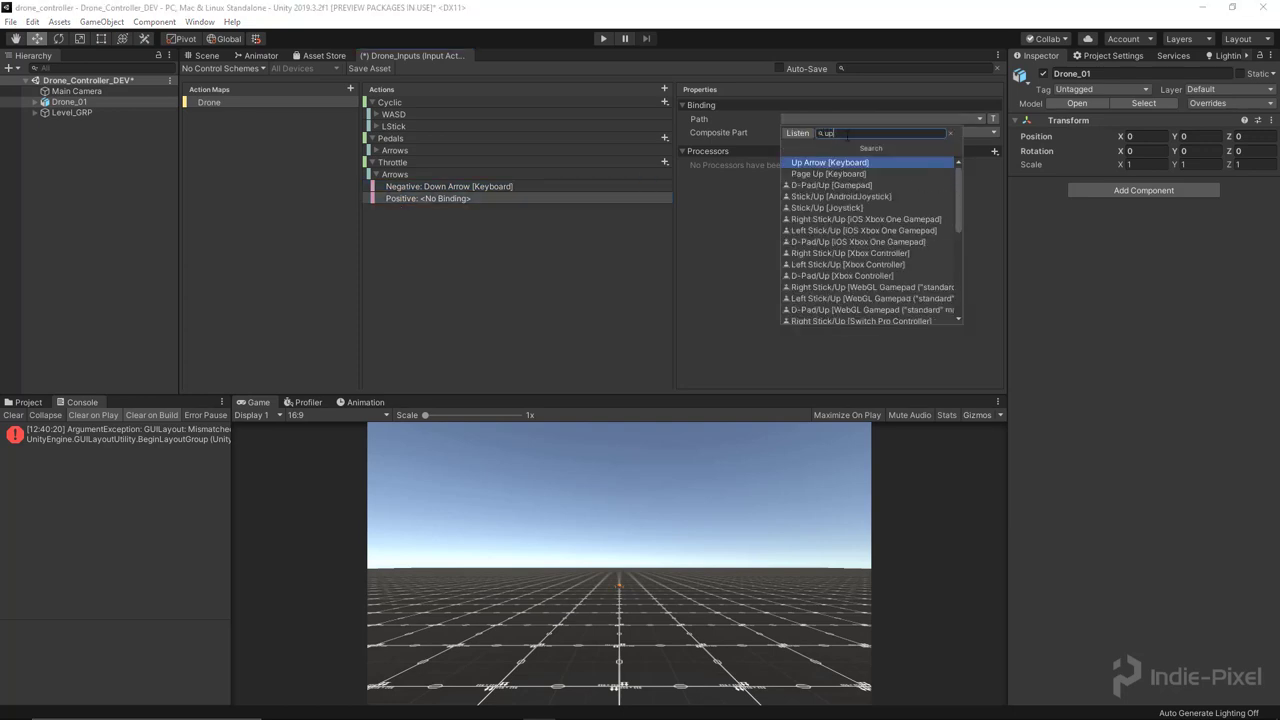
{"action": "key", "text": "Return"}
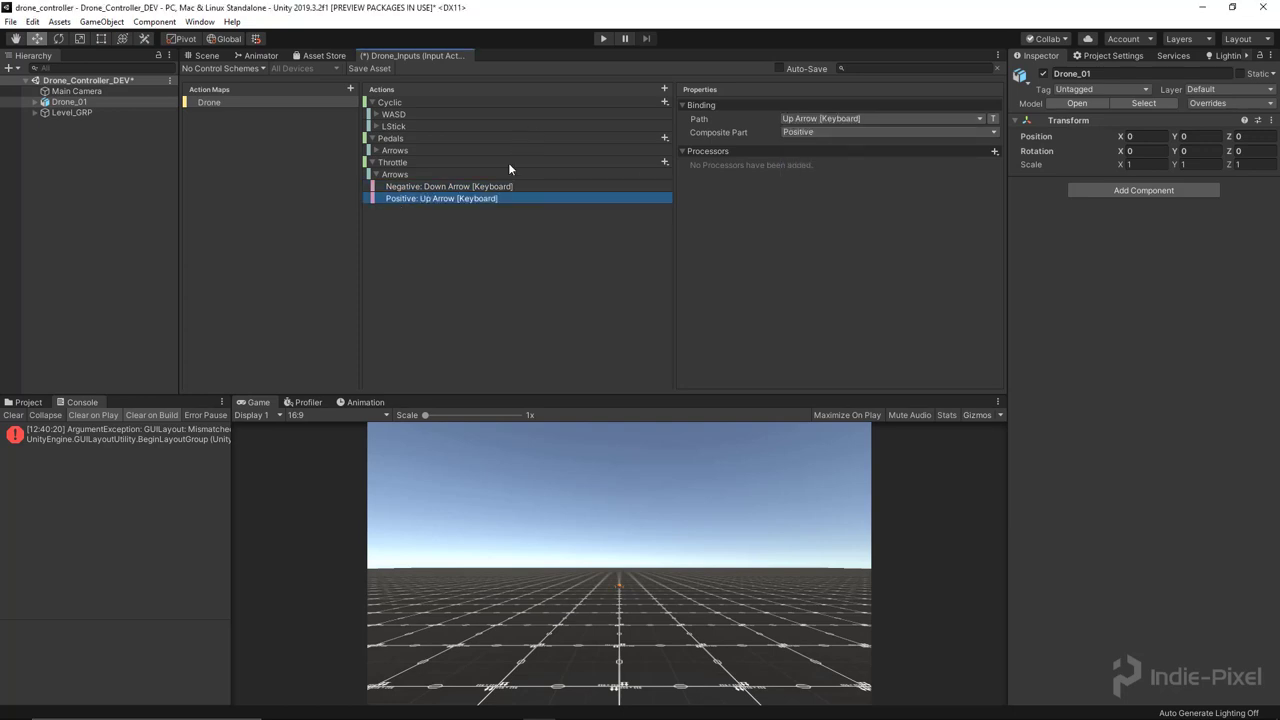
Collapse the finished entries and add a second 1D Axis composite named RStick to the Throttle action
{"action": "left_click", "coordinate": [421, 173]}
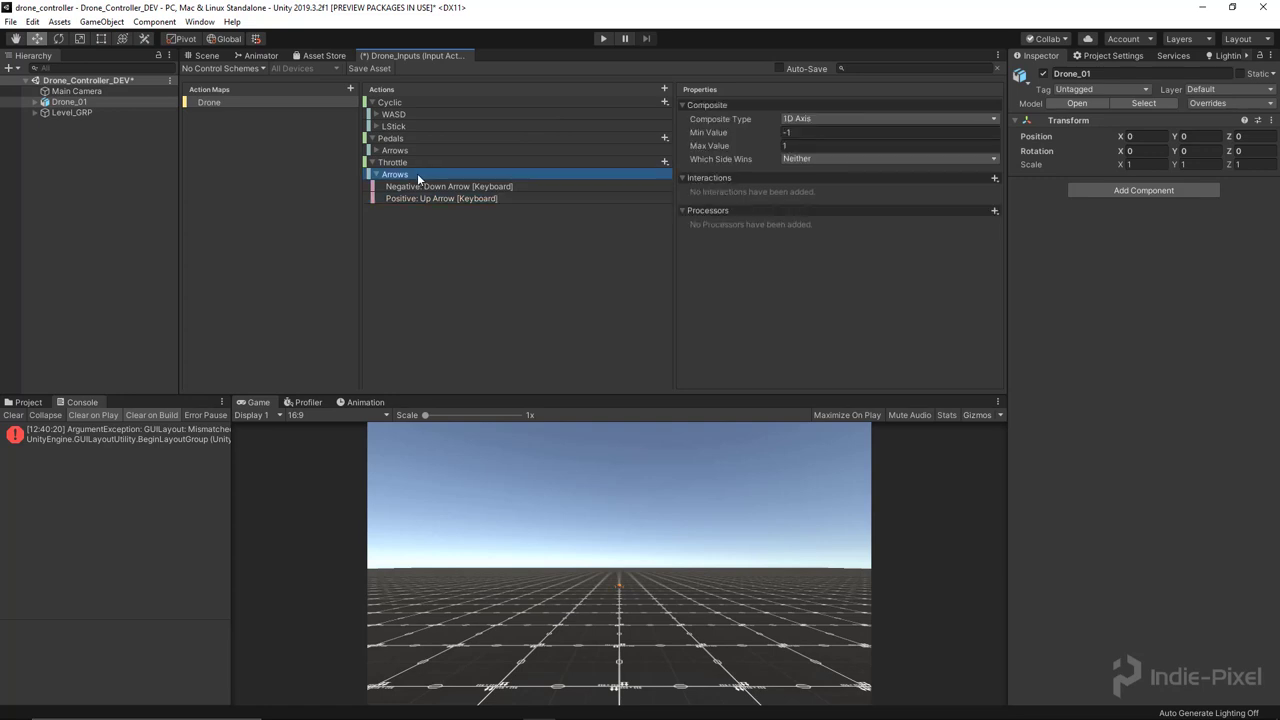
{"action": "left_click", "coordinate": [376, 174]}
{"action": "left_click", "coordinate": [386, 163]}
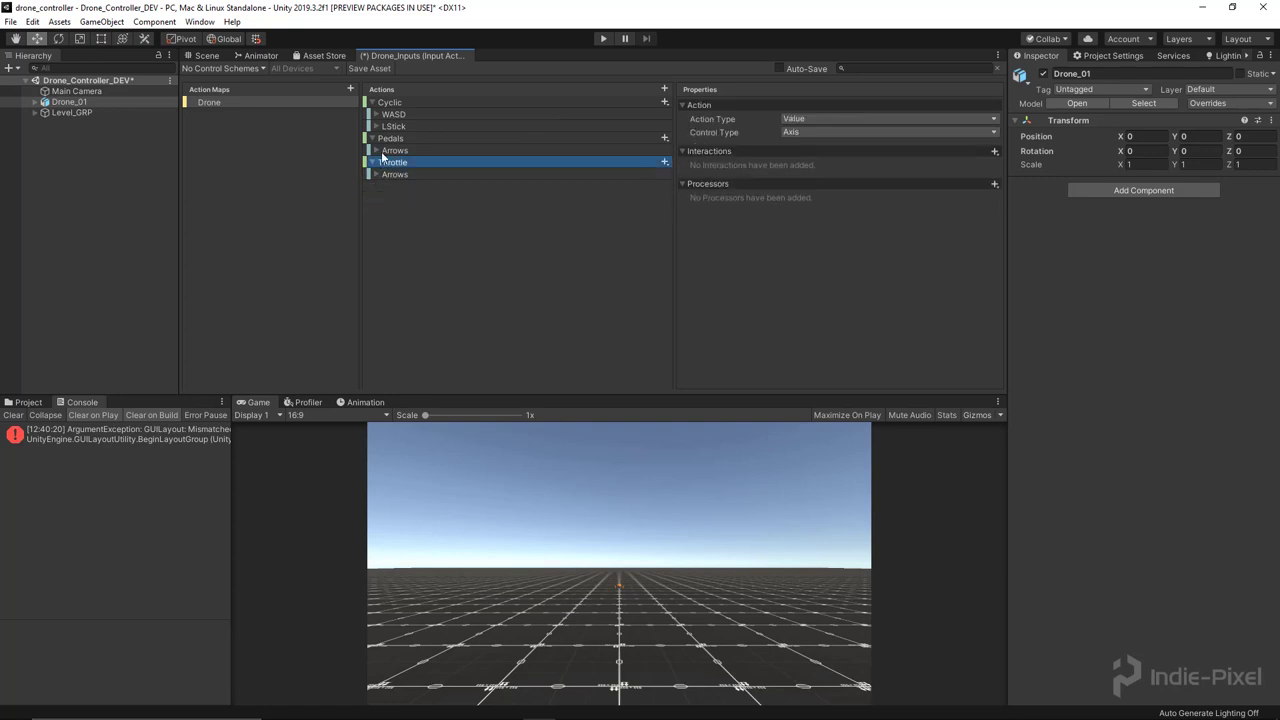
{"action": "left_click", "coordinate": [372, 138]}
{"action": "left_click", "coordinate": [373, 103]}
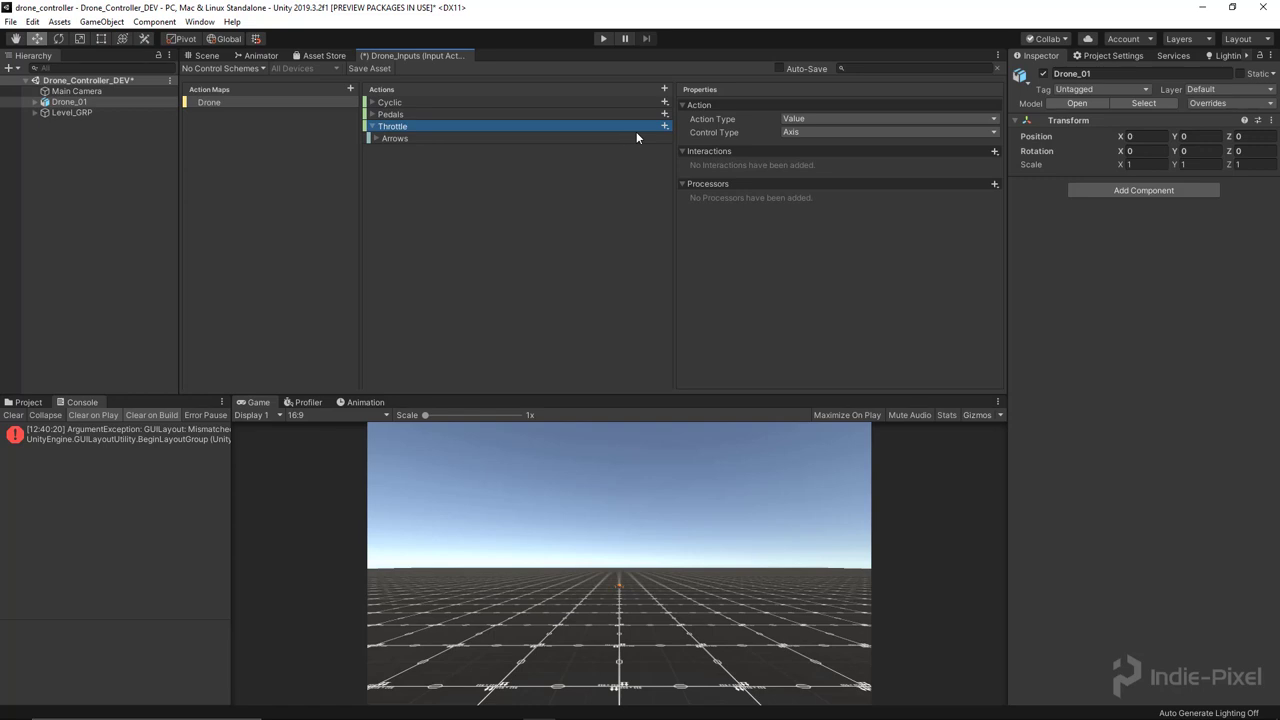
{"action": "left_click", "coordinate": [666, 128]}
{"action": "left_click", "coordinate": [720, 146]}
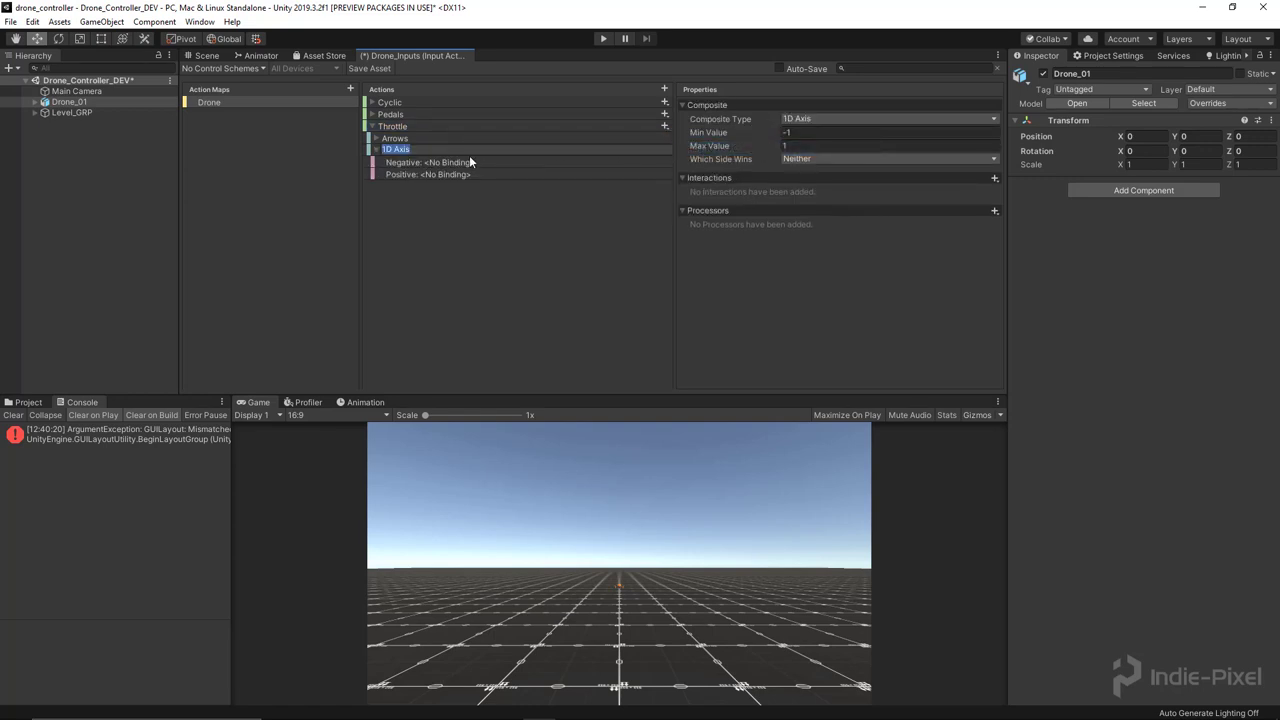
{"action": "type", "text": "RStick"}
{"action": "key", "text": "Return"}
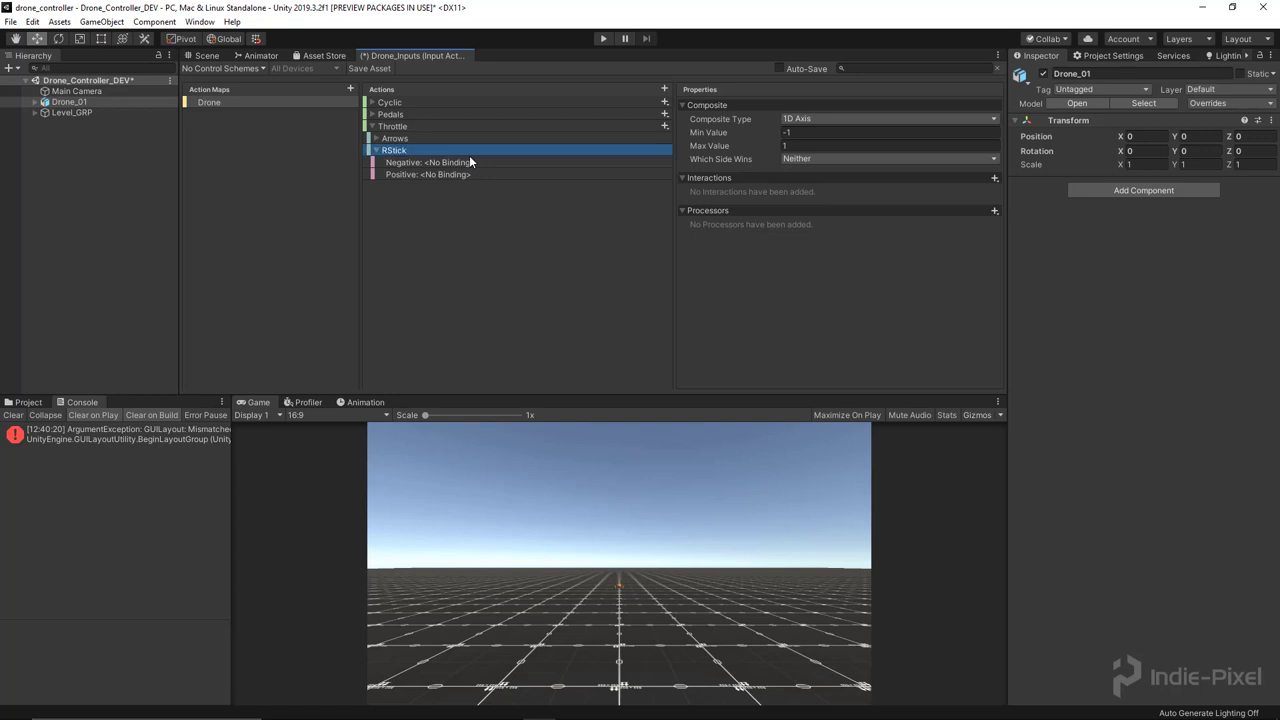
Bind the Negative part of Throttle's RStick composite to Right Stick/Down [Xbox Controller]
{"action": "left_click", "coordinate": [474, 170]}
{"action": "left_click", "coordinate": [472, 163]}
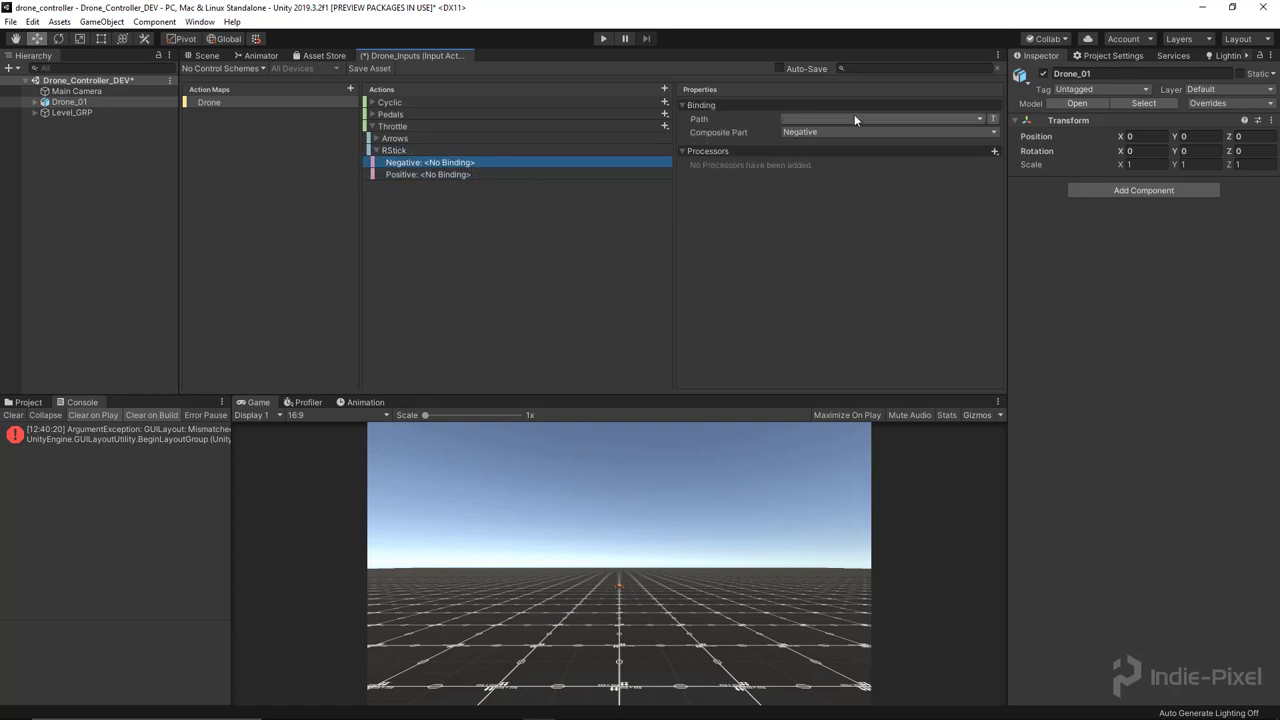
{"action": "left_click", "coordinate": [854, 119]}
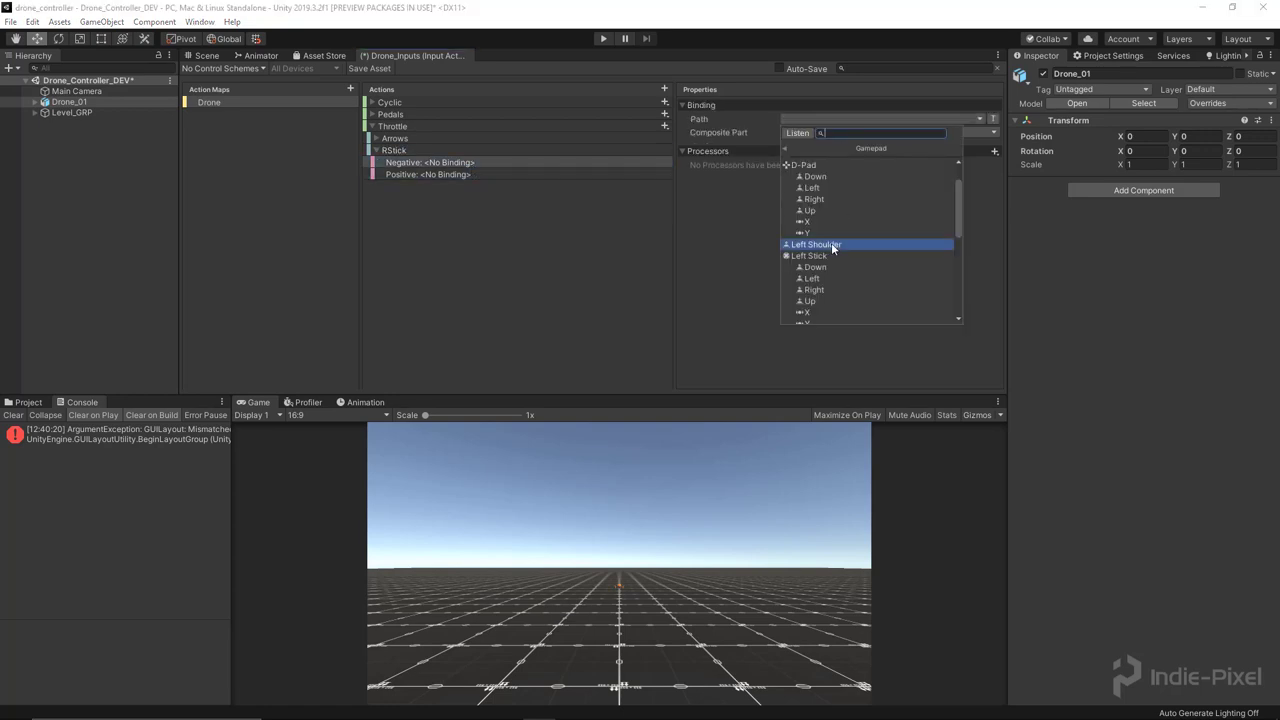
{"action": "scroll", "coordinate": [834, 247], "scroll_direction": "down", "scroll_amount": 3}
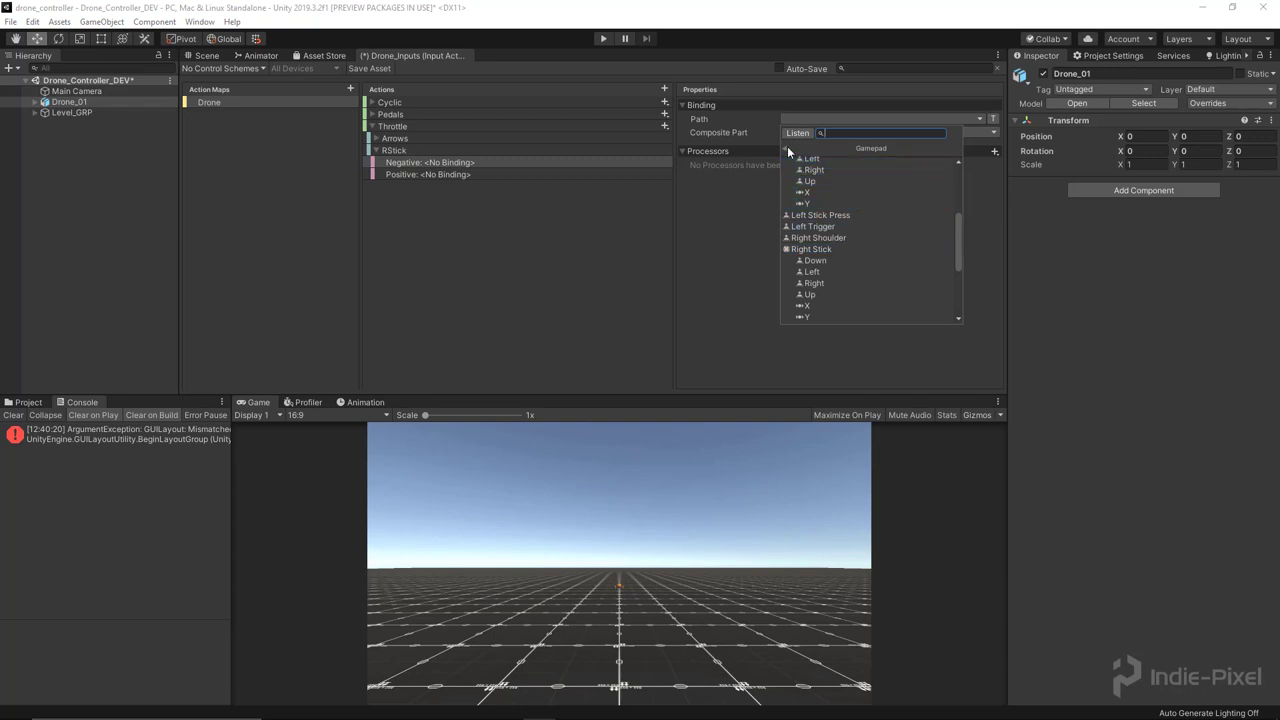
{"action": "scroll", "coordinate": [812, 172], "scroll_direction": "down", "scroll_amount": 2}
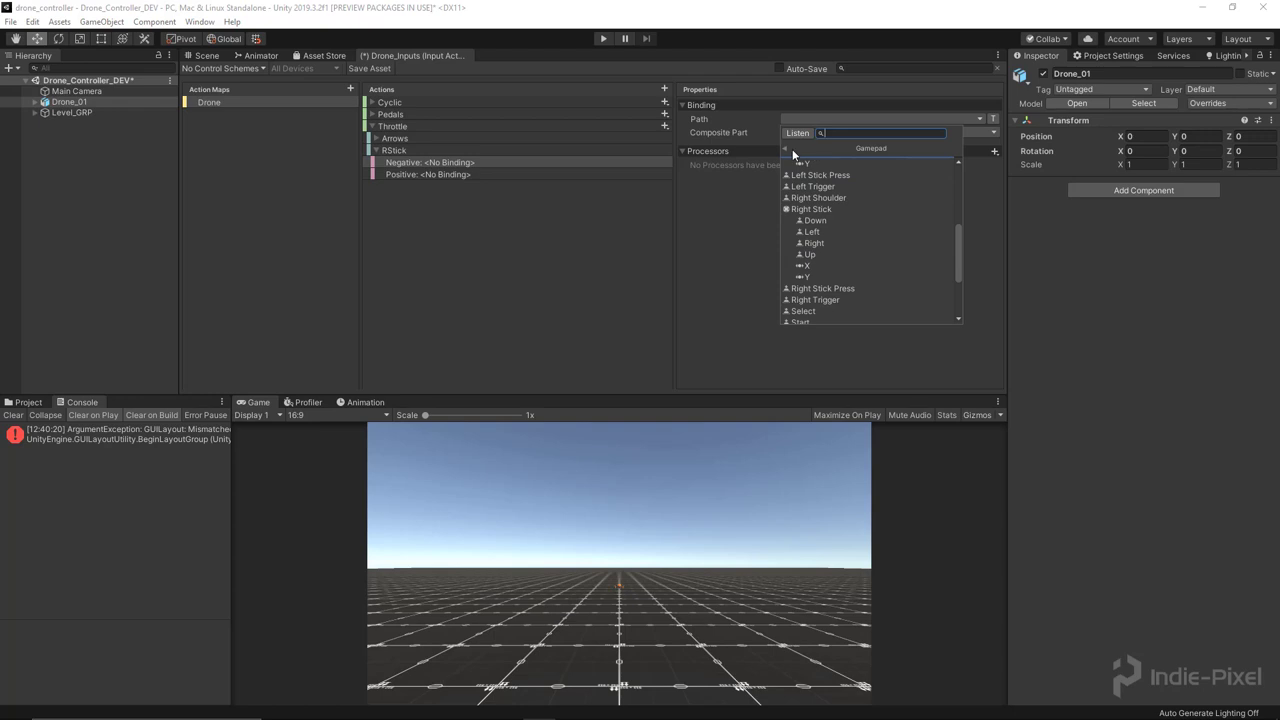
{"action": "left_click", "coordinate": [786, 149]}
{"action": "left_click", "coordinate": [848, 178]}
{"action": "scroll", "coordinate": [864, 258], "scroll_direction": "down", "scroll_amount": 5}
{"action": "left_click", "coordinate": [852, 317]}
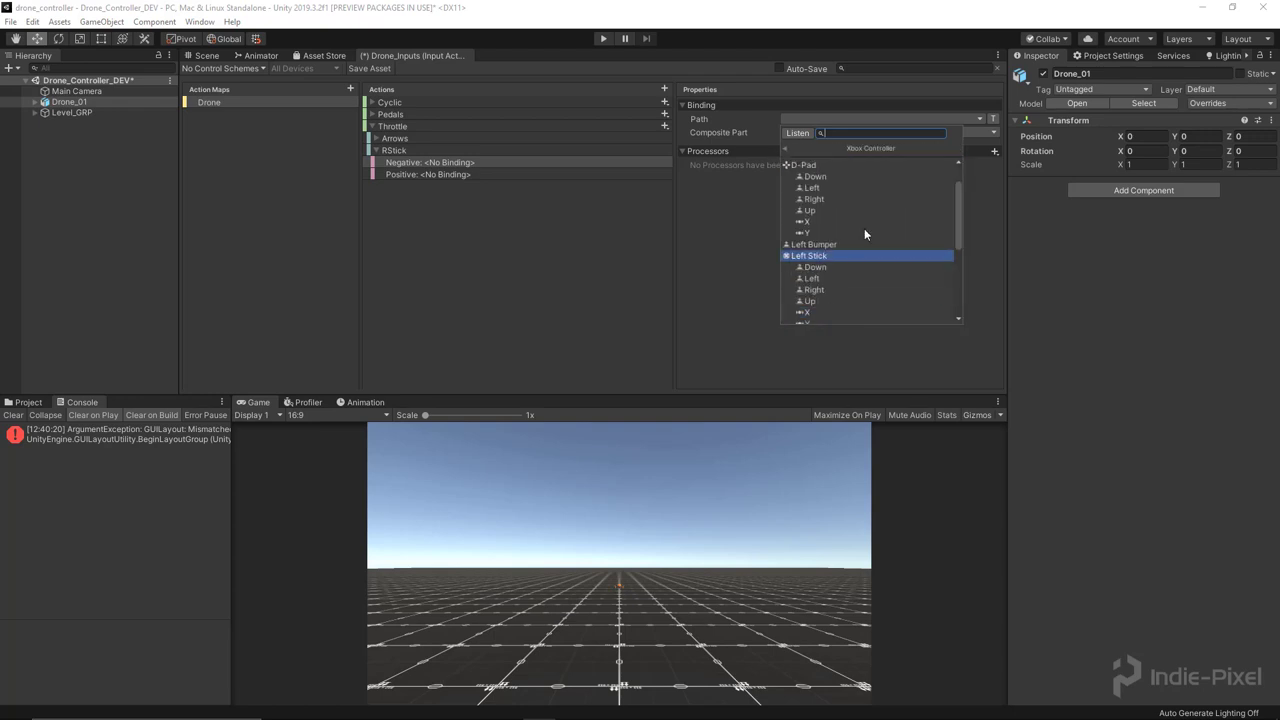
{"action": "scroll", "coordinate": [860, 212], "scroll_direction": "down", "scroll_amount": 5}
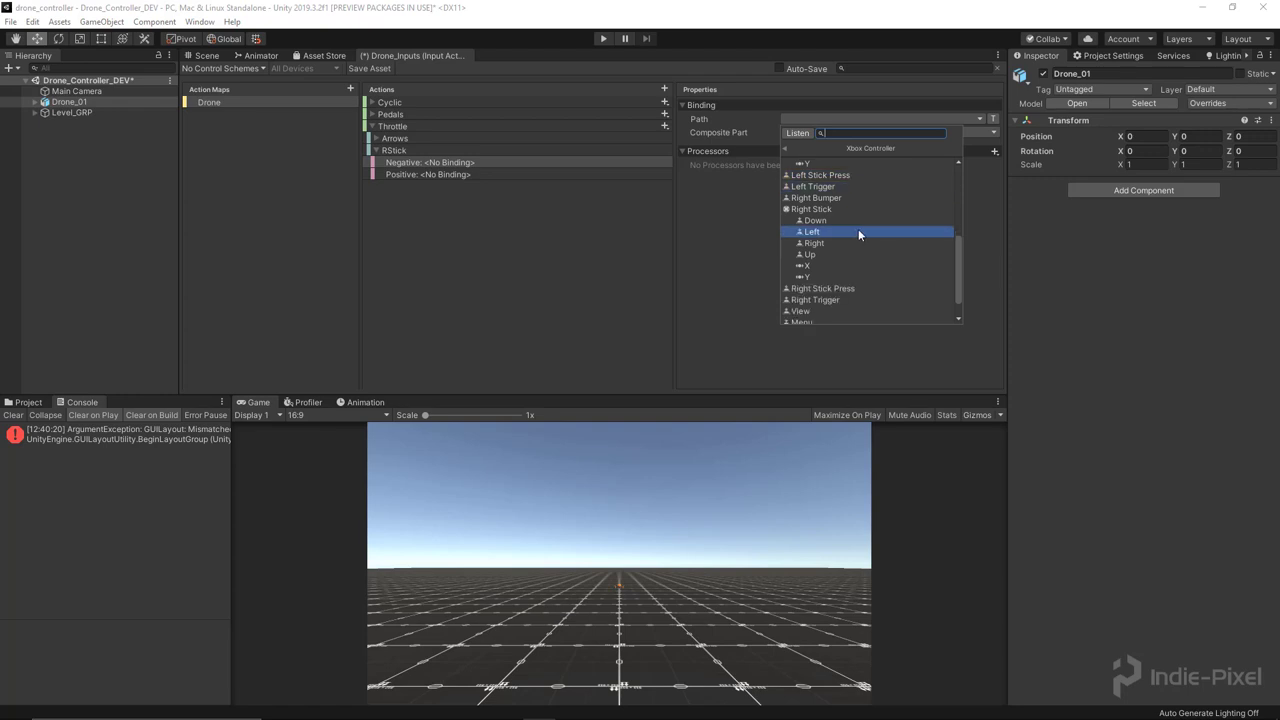
{"action": "left_click", "coordinate": [830, 221]}
Bind the Positive part of Throttle's RStick composite to Right Stick/Up [Xbox Controller]
{"action": "left_click", "coordinate": [601, 176]}
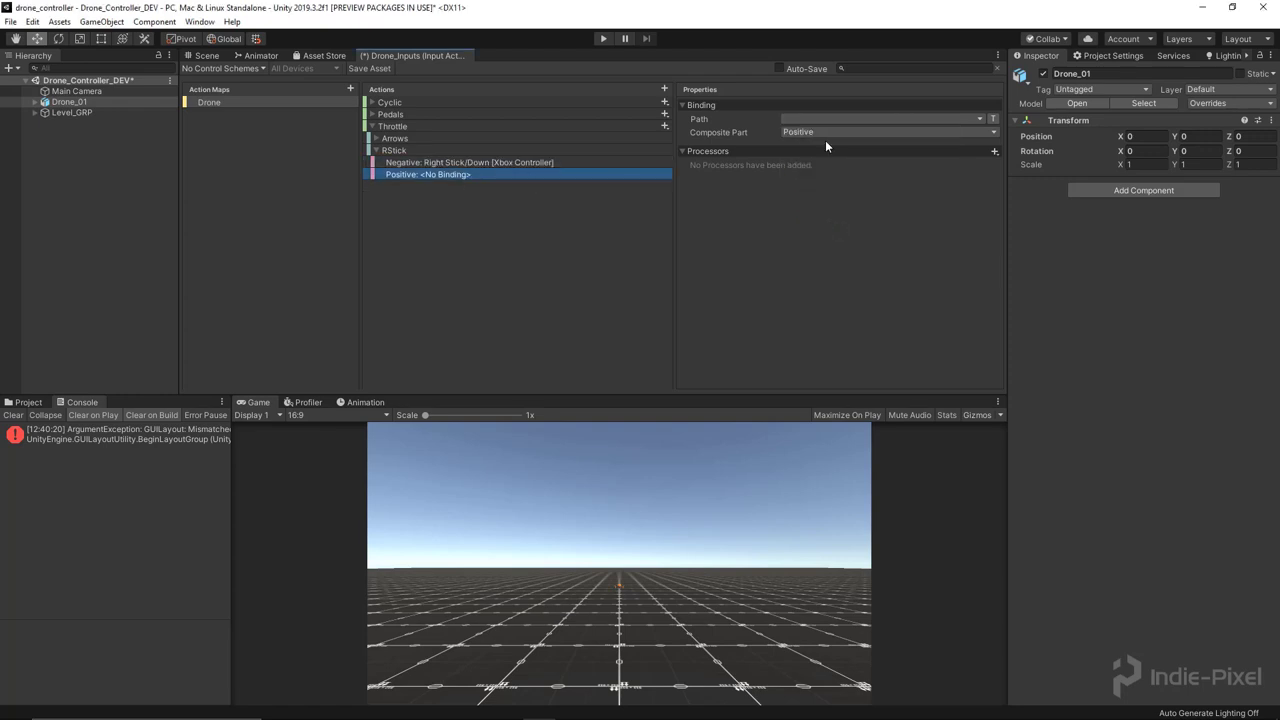
{"action": "left_click", "coordinate": [894, 119]}
{"action": "scroll", "coordinate": [858, 240], "scroll_direction": "down", "scroll_amount": 3}
{"action": "scroll", "coordinate": [860, 240], "scroll_direction": "down", "scroll_amount": 3}
{"action": "left_click", "coordinate": [815, 259]}
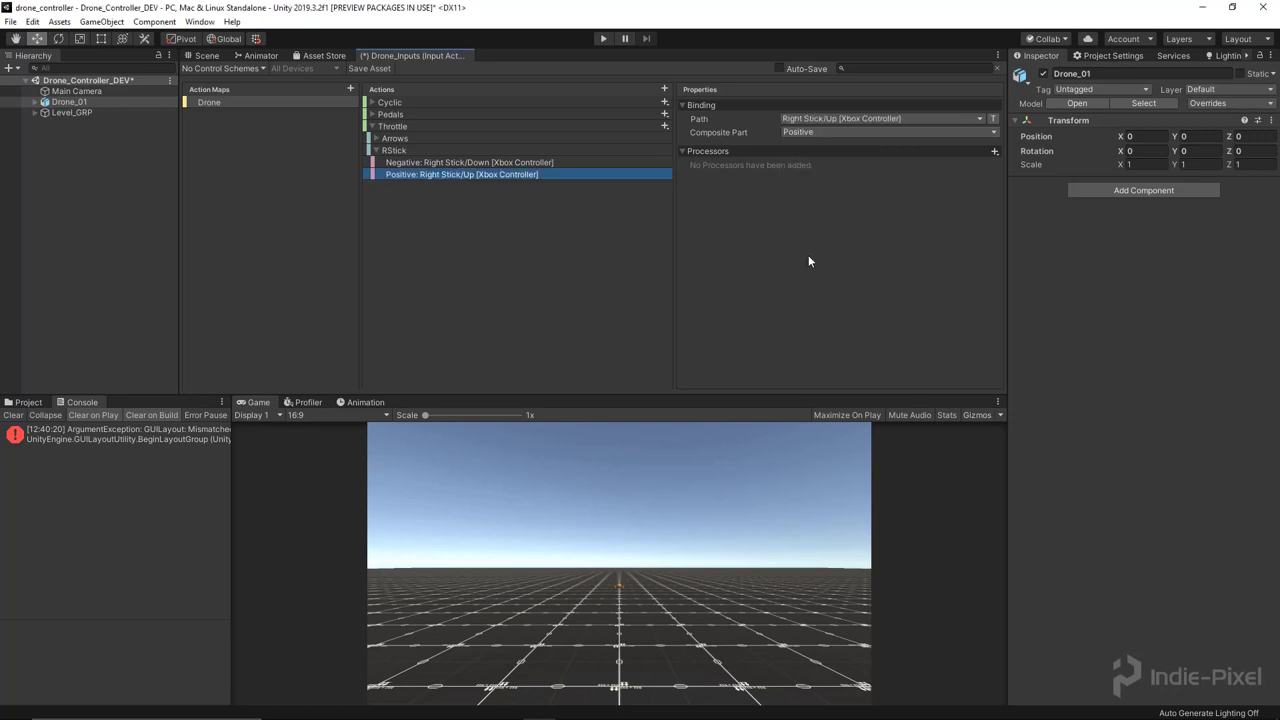
Collapse the Throttle action and add a 1D Axis composite named RStick to the Pedals action
{"action": "left_click", "coordinate": [378, 150]}
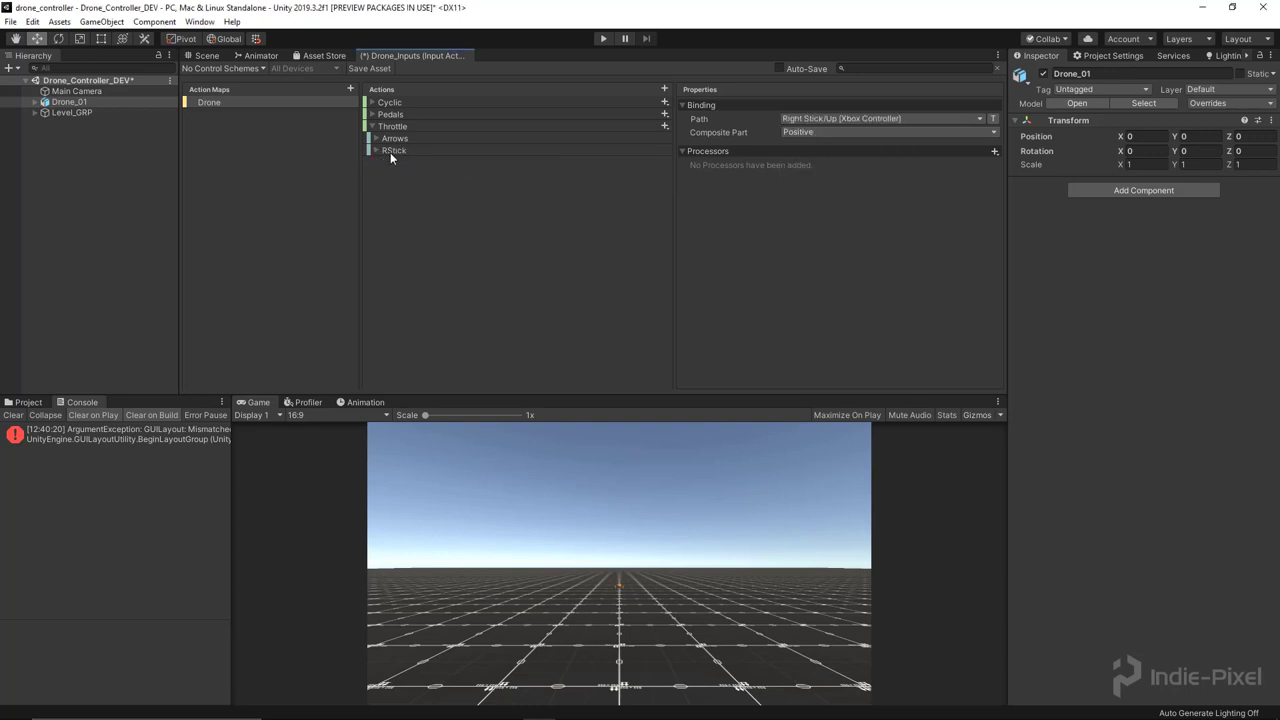
{"action": "left_click", "coordinate": [374, 125]}
{"action": "left_click", "coordinate": [372, 115]}
{"action": "left_click", "coordinate": [375, 127]}
{"action": "left_click", "coordinate": [379, 126]}
{"action": "left_click", "coordinate": [412, 111]}
{"action": "left_click", "coordinate": [663, 116]}
{"action": "left_click", "coordinate": [720, 133]}
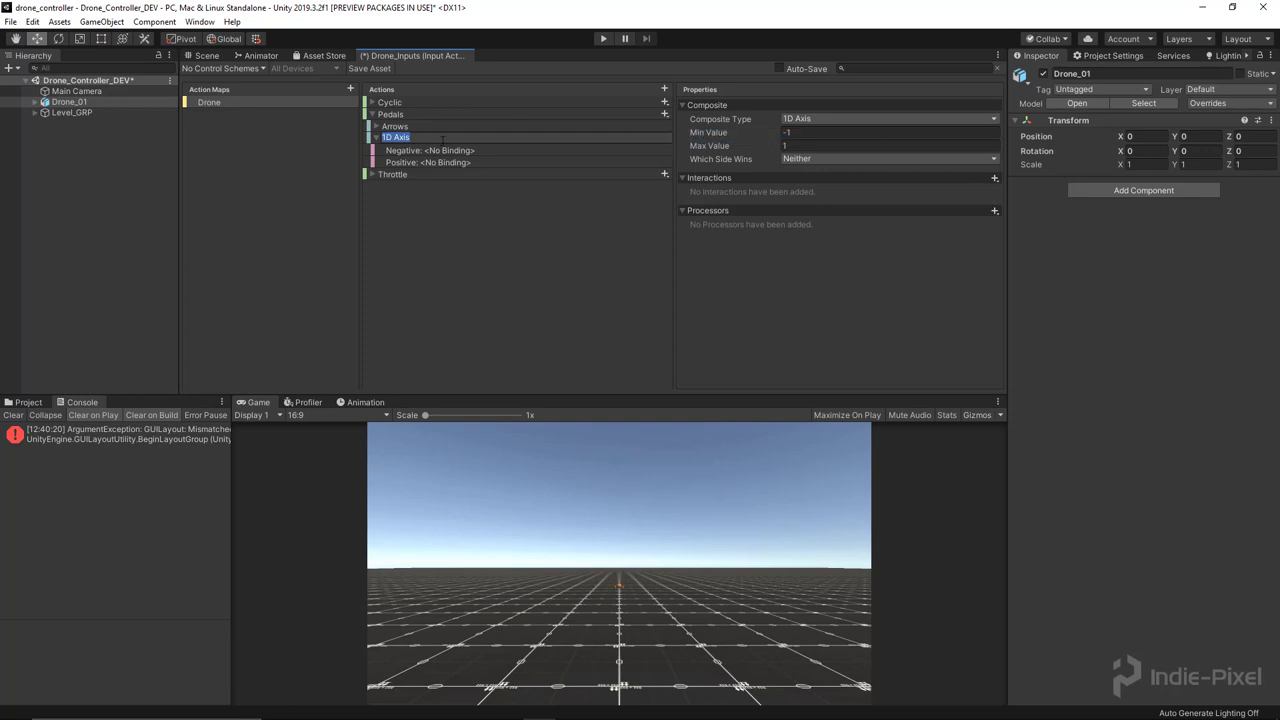
{"action": "type", "text": "RStick"}
{"action": "key", "text": "Return"}
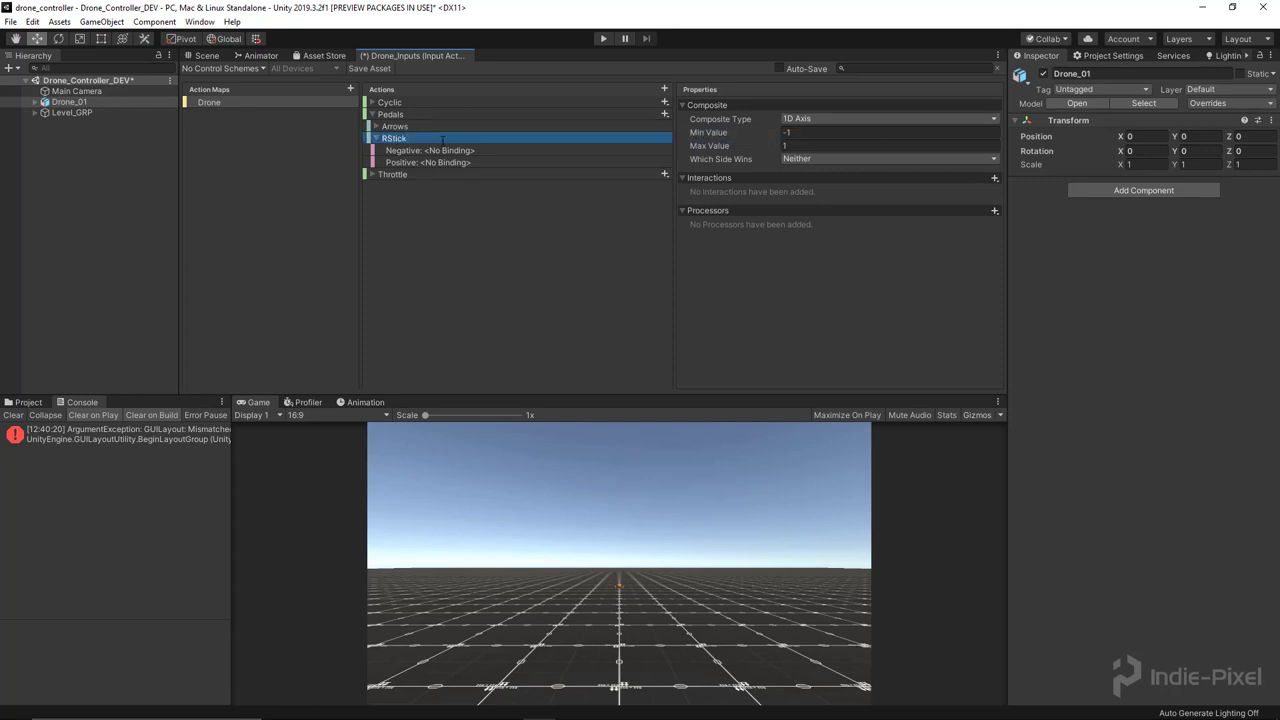
Bind the Negative part of Pedals' RStick composite to Right Stick/Left [Xbox Controller]
{"action": "left_click", "coordinate": [495, 154]}
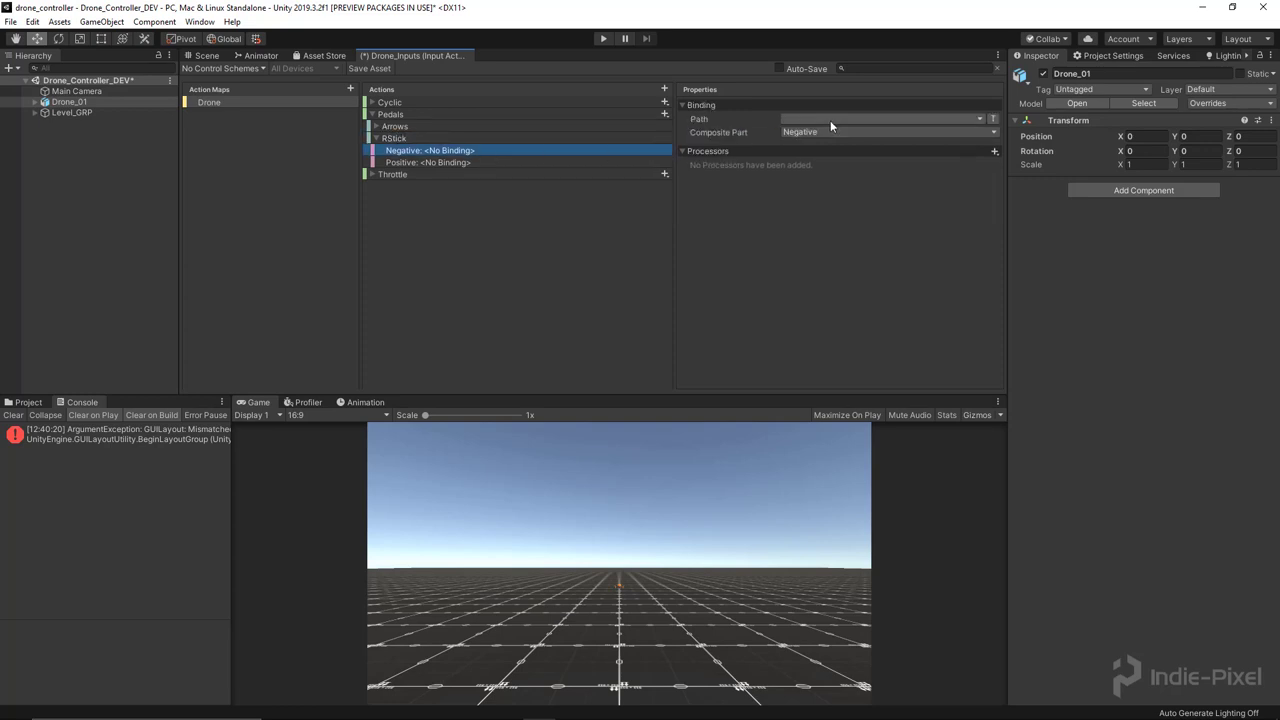
{"action": "left_click", "coordinate": [833, 119]}
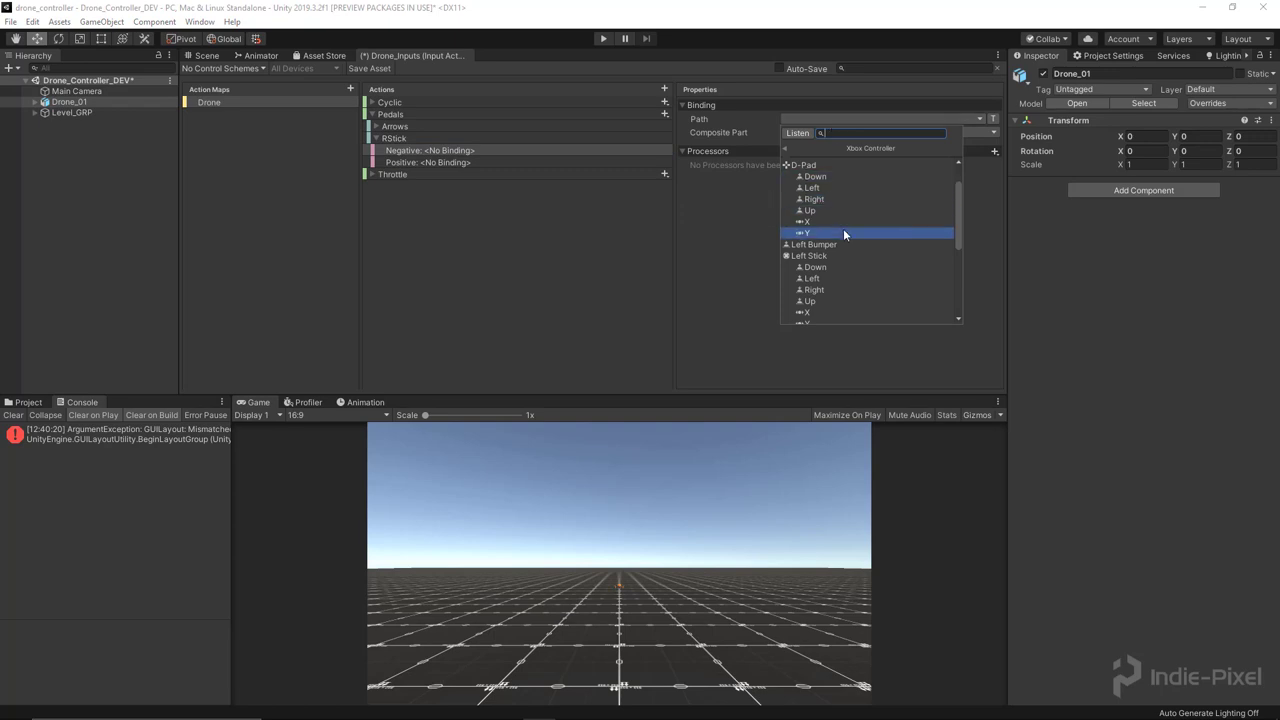
{"action": "scroll", "coordinate": [846, 226], "scroll_direction": "down", "scroll_amount": 2}
{"action": "scroll", "coordinate": [859, 224], "scroll_direction": "down", "scroll_amount": 3}
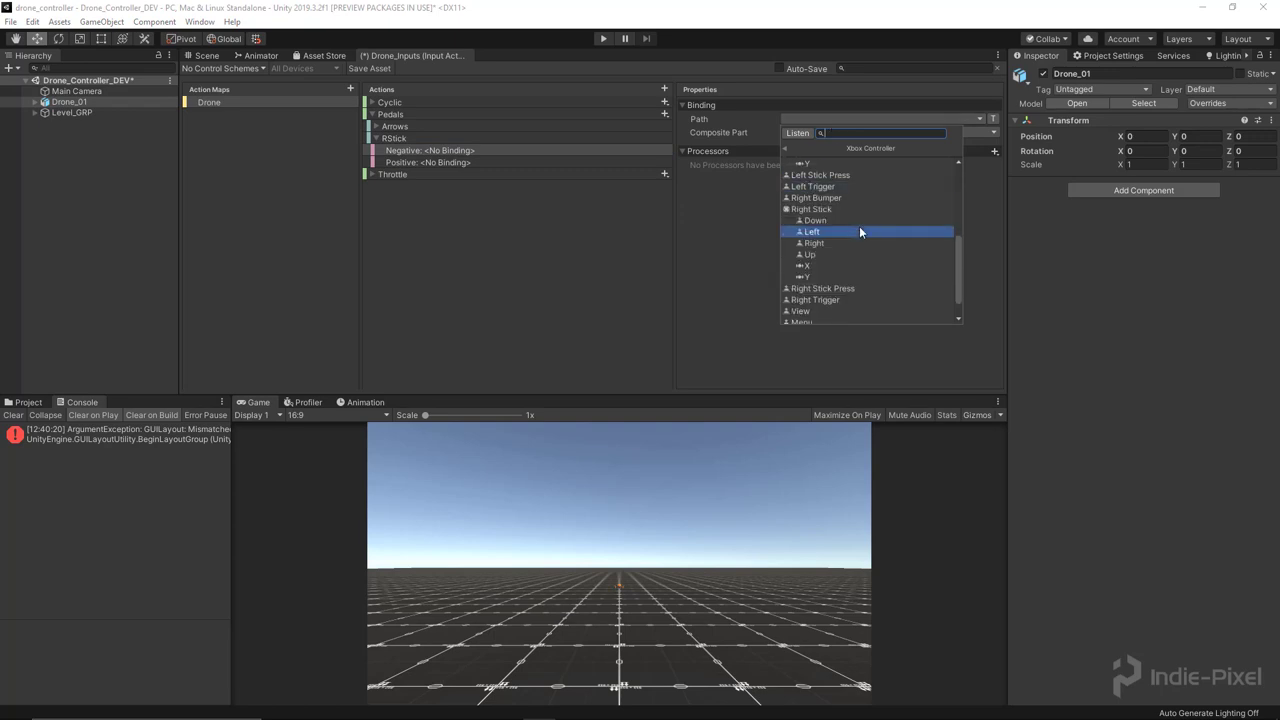
{"action": "left_click", "coordinate": [832, 231]}
Bind the Positive part of Pedals' RStick composite to Right Stick/Right [Xbox Controller]
{"action": "left_click", "coordinate": [430, 162]}
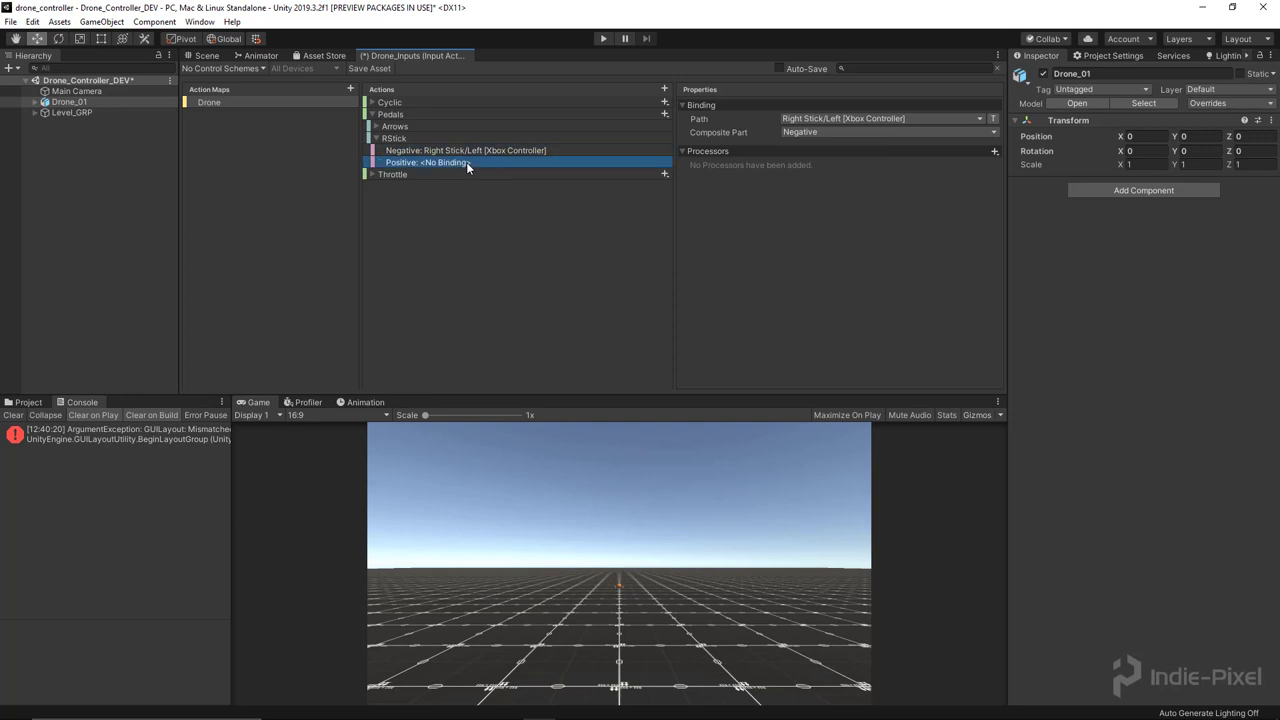
{"action": "left_click", "coordinate": [873, 119]}
{"action": "scroll", "coordinate": [856, 215], "scroll_direction": "down", "scroll_amount": 5}
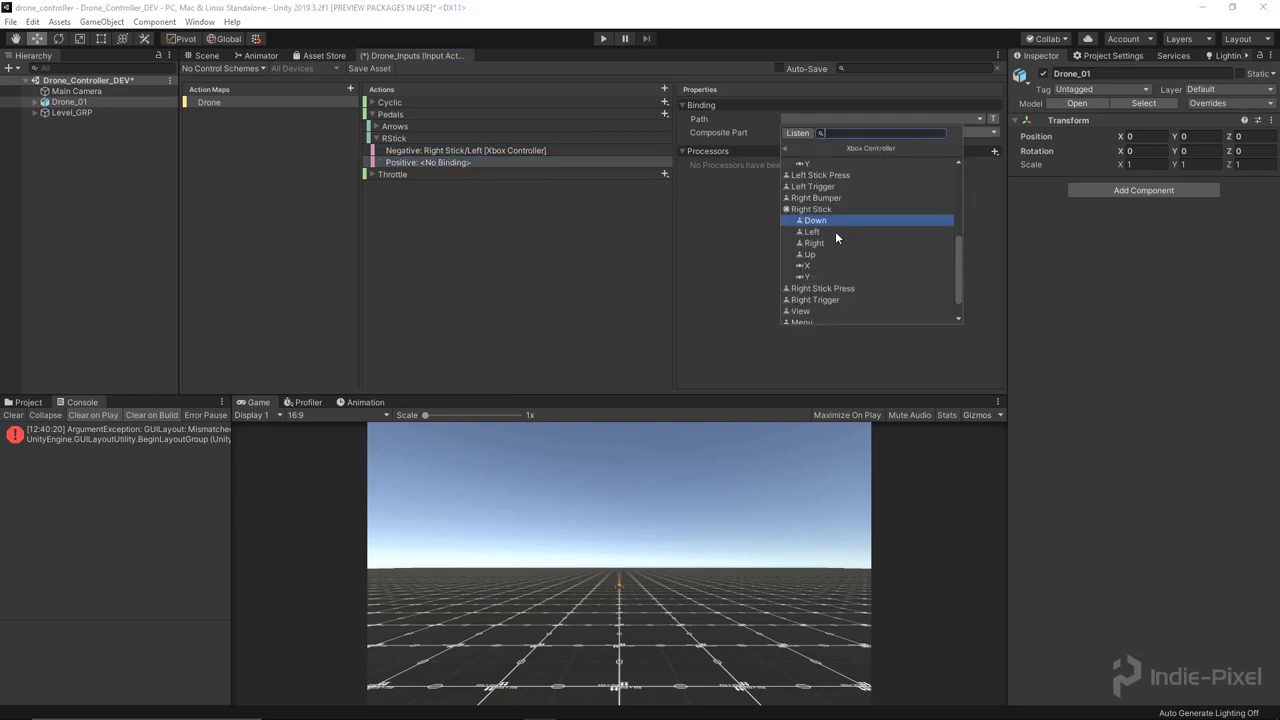
{"action": "left_click", "coordinate": [842, 243]}
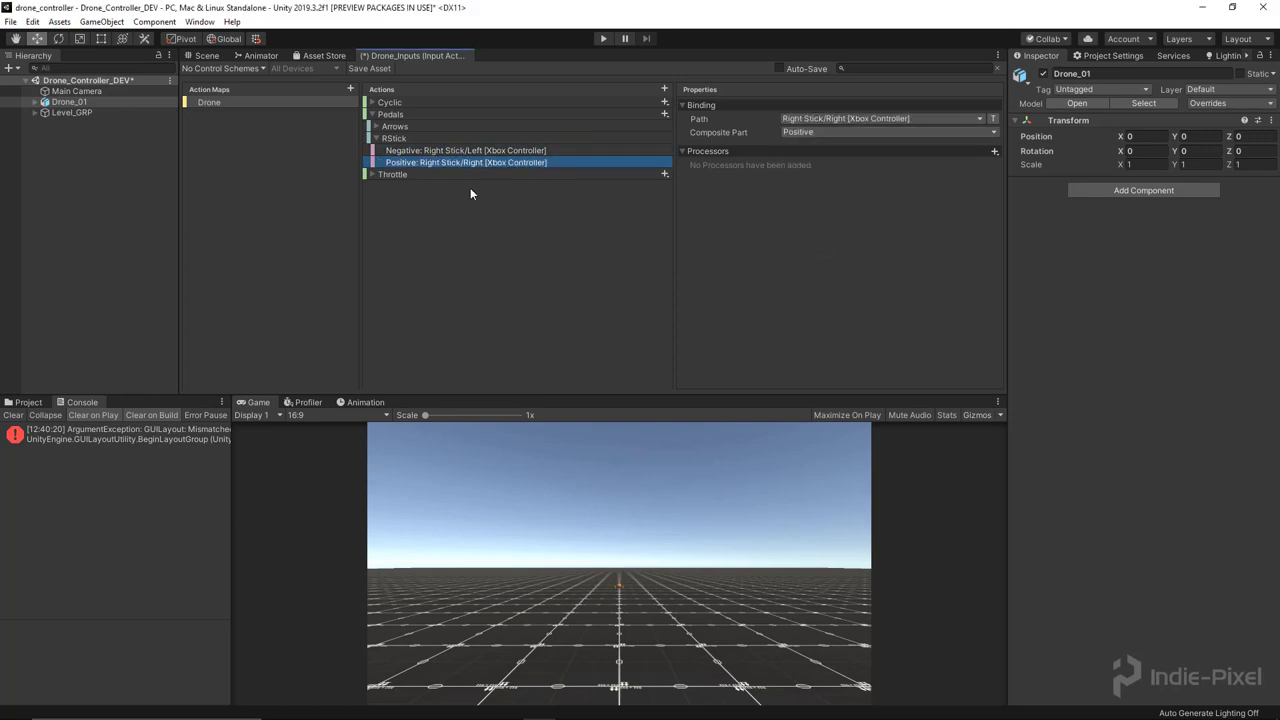
Collapse Pedals' RStick composite and expand the Cyclic, Pedals and Throttle actions to review their composite bindings
{"action": "left_click", "coordinate": [373, 137]}
{"action": "left_click", "coordinate": [372, 114]}
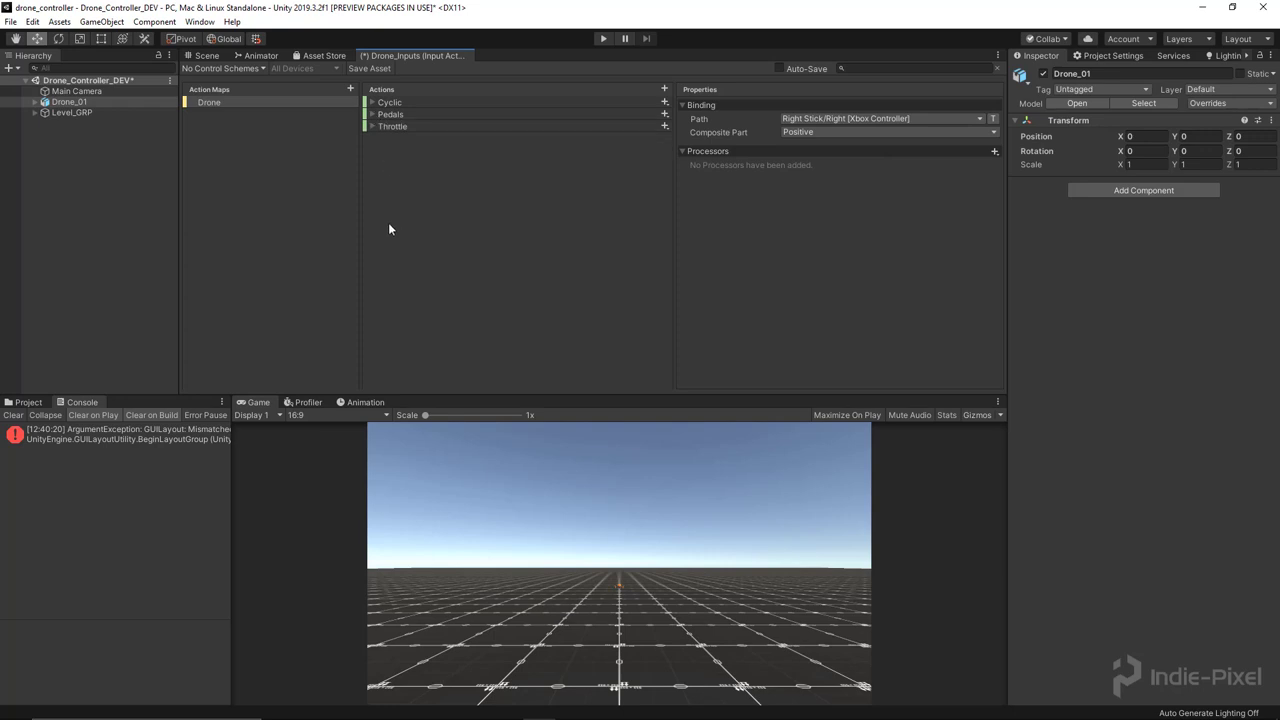
{"action": "left_click", "coordinate": [373, 126]}
{"action": "left_click", "coordinate": [373, 114]}
{"action": "left_click", "coordinate": [373, 102]}
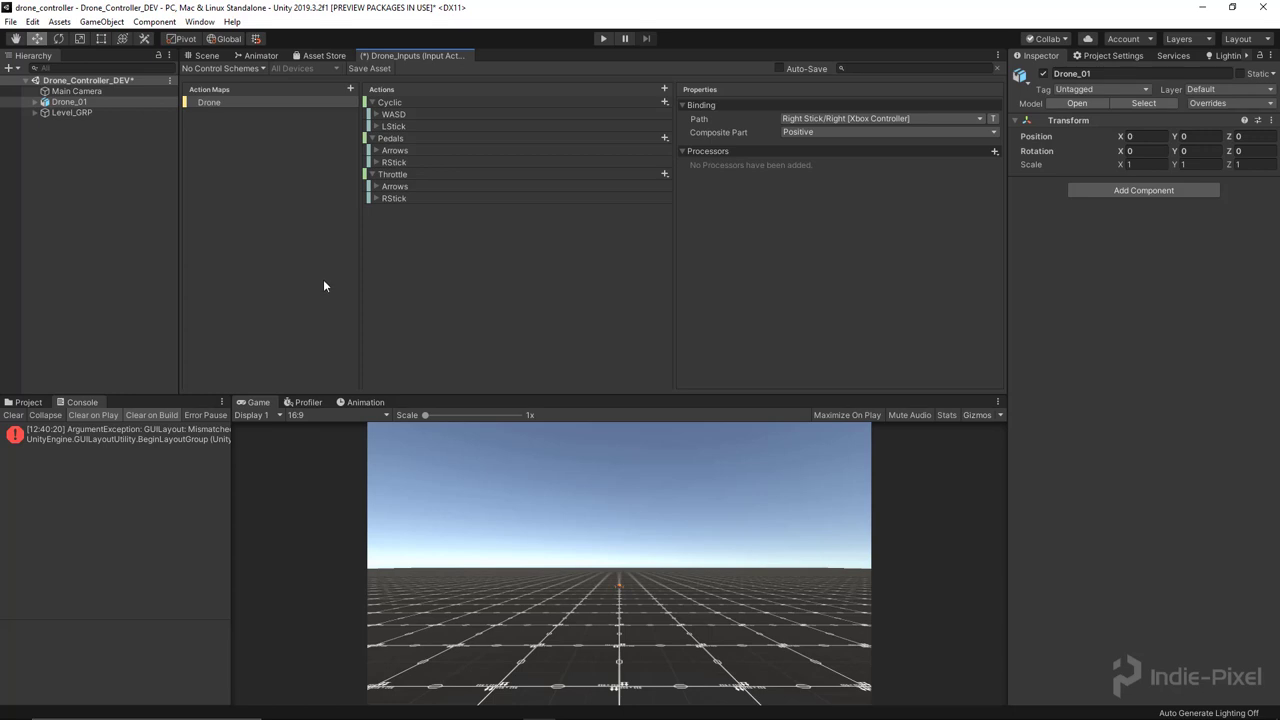
Clear the console messages and widen the Inspector slightly
{"action": "left_click", "coordinate": [14, 415]}
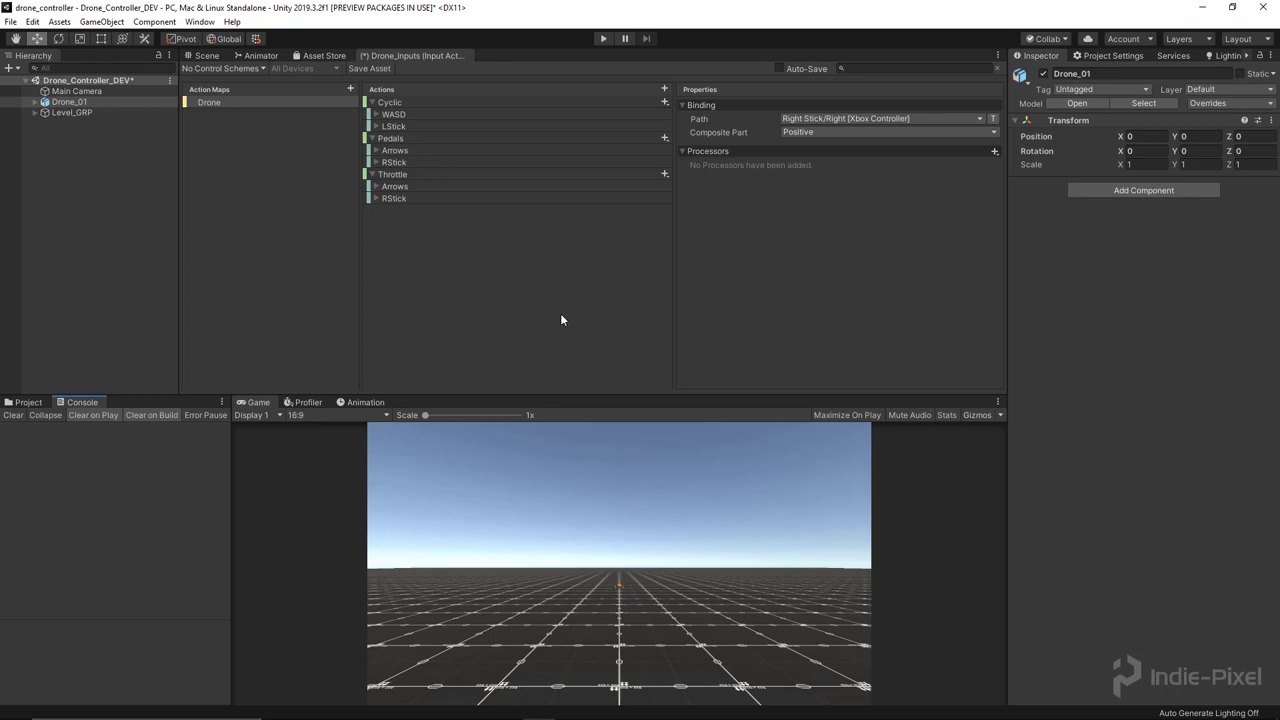
{"action": "left_click_drag", "start_coordinate": [1005, 486], "coordinate": [976, 488]}
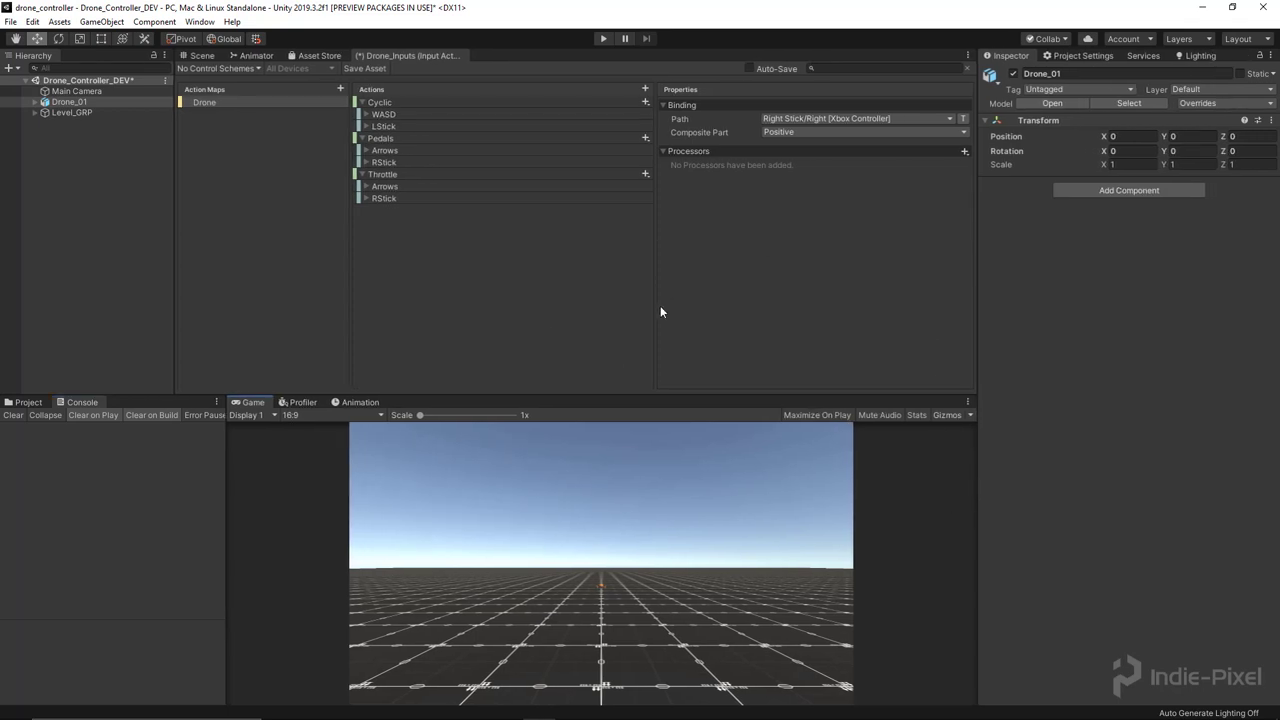